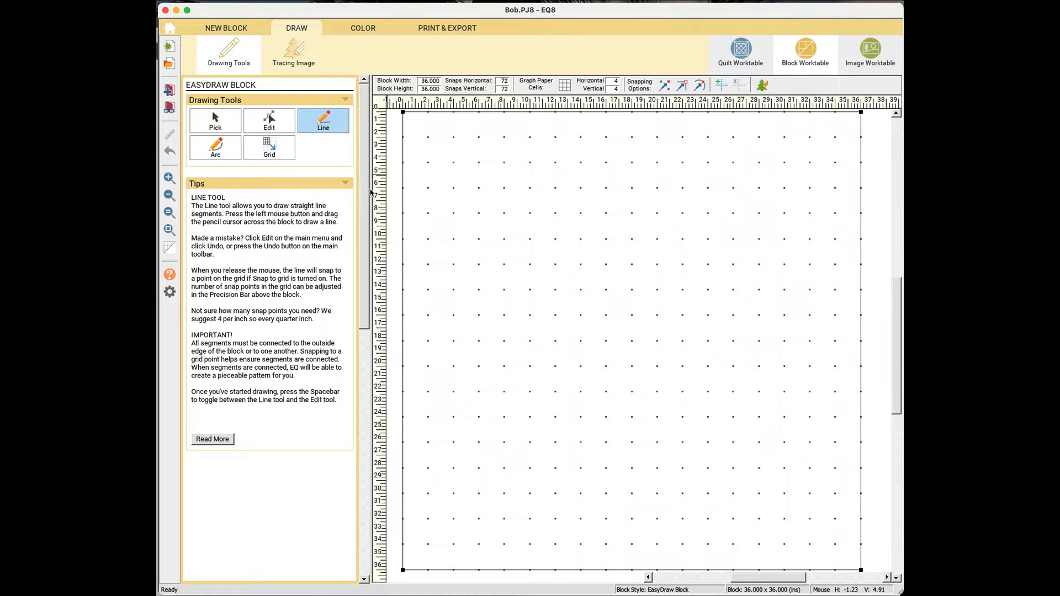
# Turn on snapping to the grid and divide the block with horizontal lines at about 8 and 24 inches and vertical lines at 10 and 26 inches.
pyautogui.moveTo(406, 213); pyautogui.dragTo(860, 212)
pyautogui.click(665, 85)
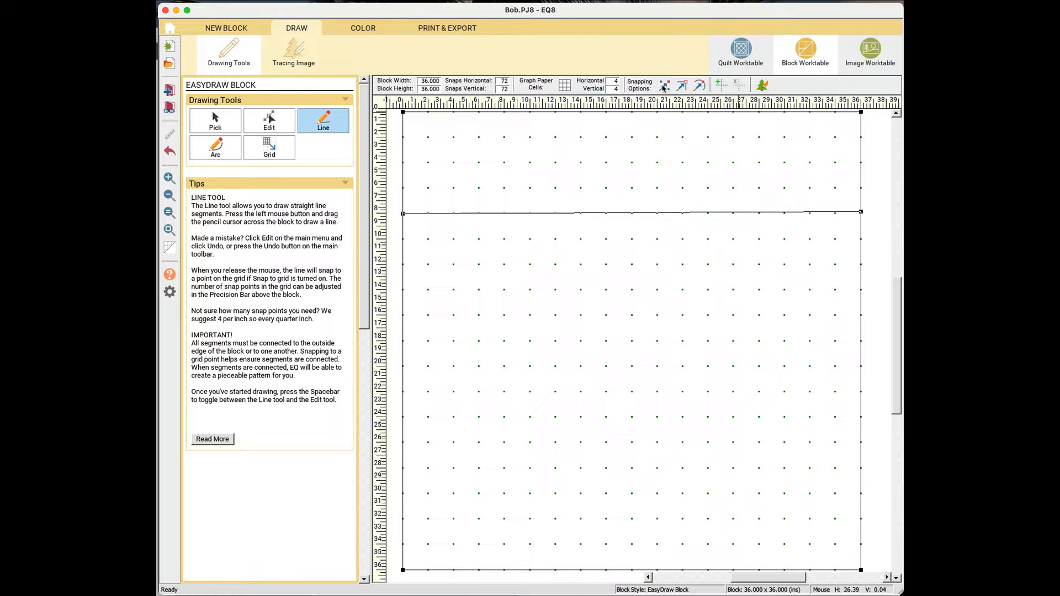
pyautogui.moveTo(405, 417)
pyautogui.mouseDown()
pyautogui.moveTo(773, 399)
pyautogui.moveTo(862, 417)
pyautogui.mouseUp()
pyautogui.moveTo(533, 217)
pyautogui.mouseDown()
pyautogui.moveTo(544, 383)
pyautogui.moveTo(531, 417)
pyautogui.mouseUp()
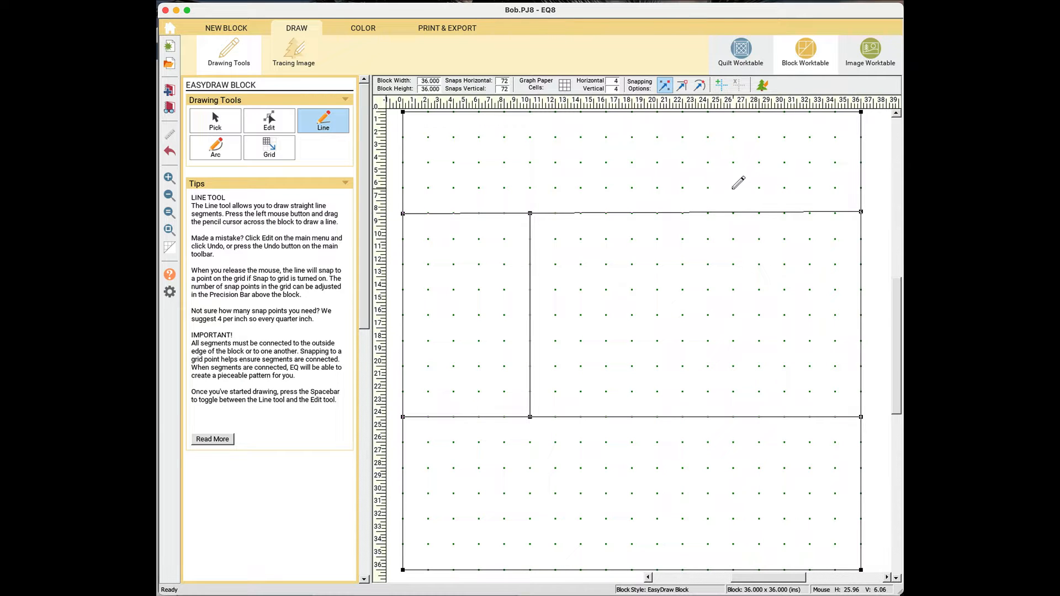
pyautogui.moveTo(733, 188); pyautogui.dragTo(733, 423)
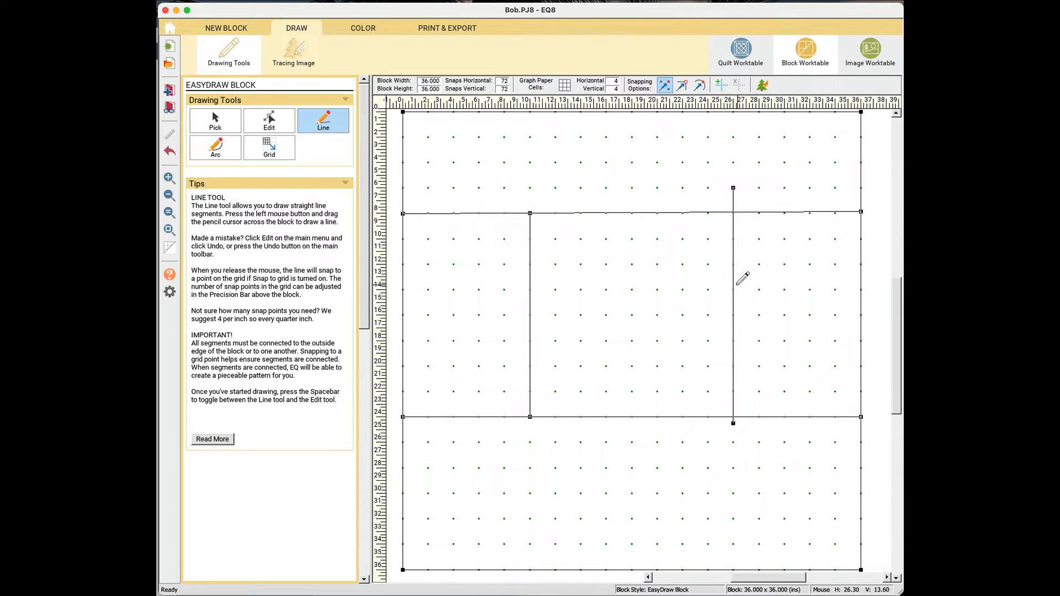
# Delete the slightly slanted upper horizontal line and redraw it straight across the full block at 8 inches.
pyautogui.click(231, 125)
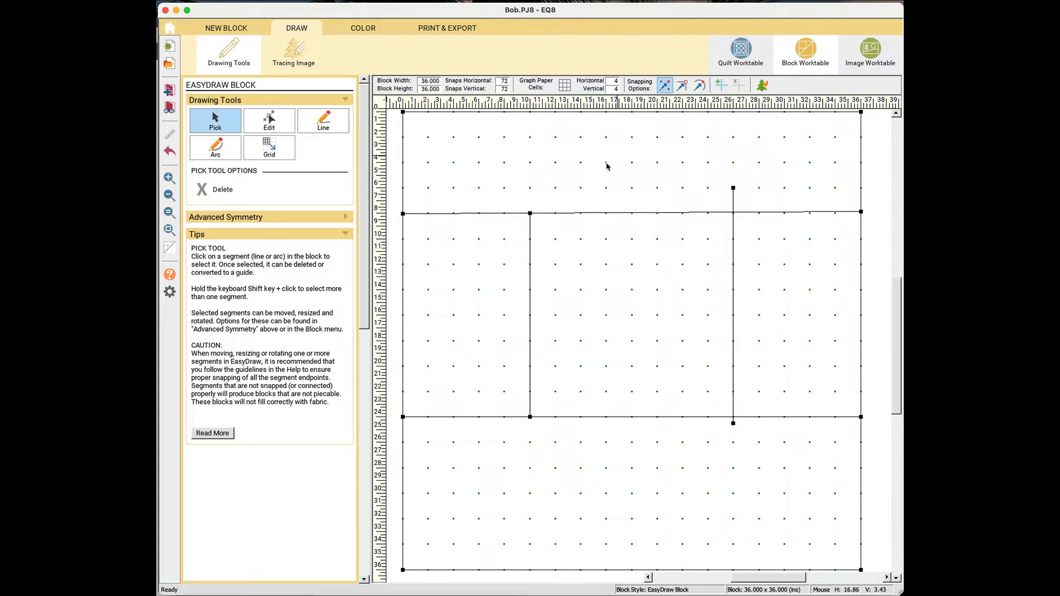
pyautogui.click(513, 215)
pyautogui.press('Delete')
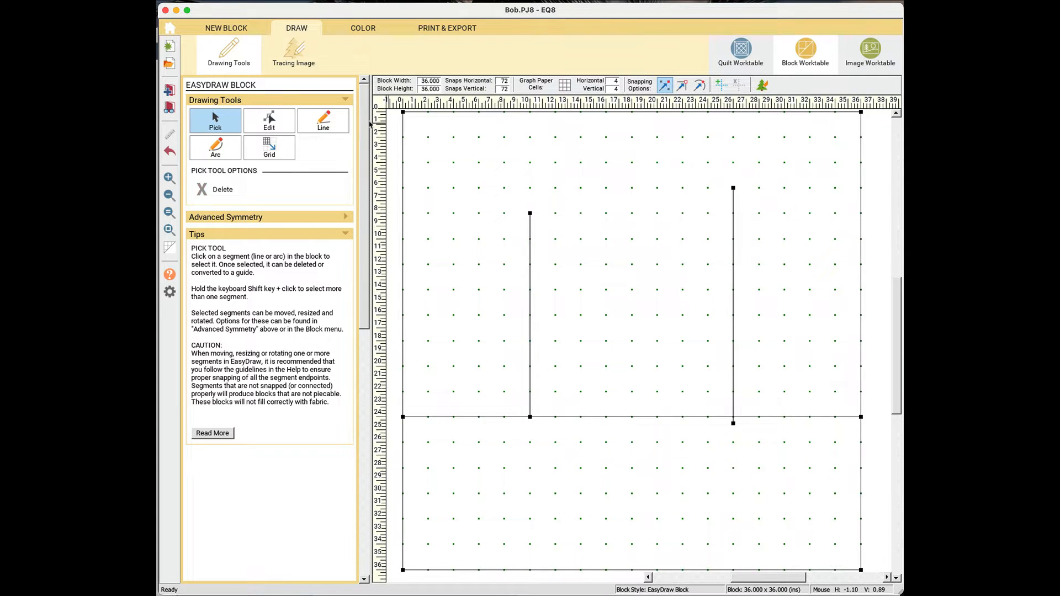
pyautogui.click(330, 130)
pyautogui.moveTo(405, 213)
pyautogui.mouseDown()
pyautogui.moveTo(843, 205)
pyautogui.moveTo(866, 206)
pyautogui.moveTo(862, 213)
pyautogui.mouseUp()
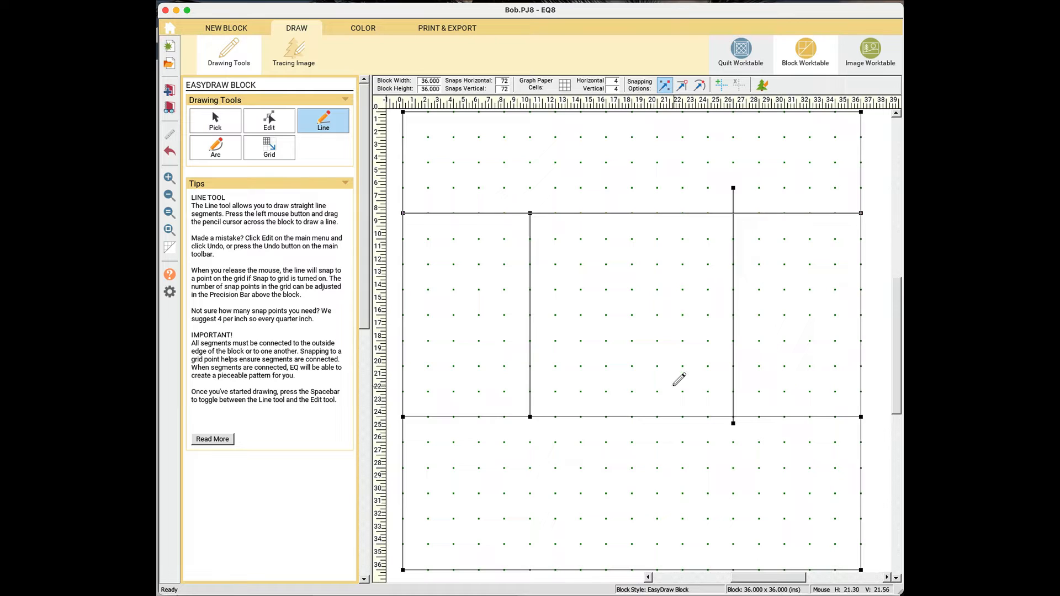
# Paint the block's center patch with dark red woven fabric and both side patches with mint green fabric.
pyautogui.click(364, 31)
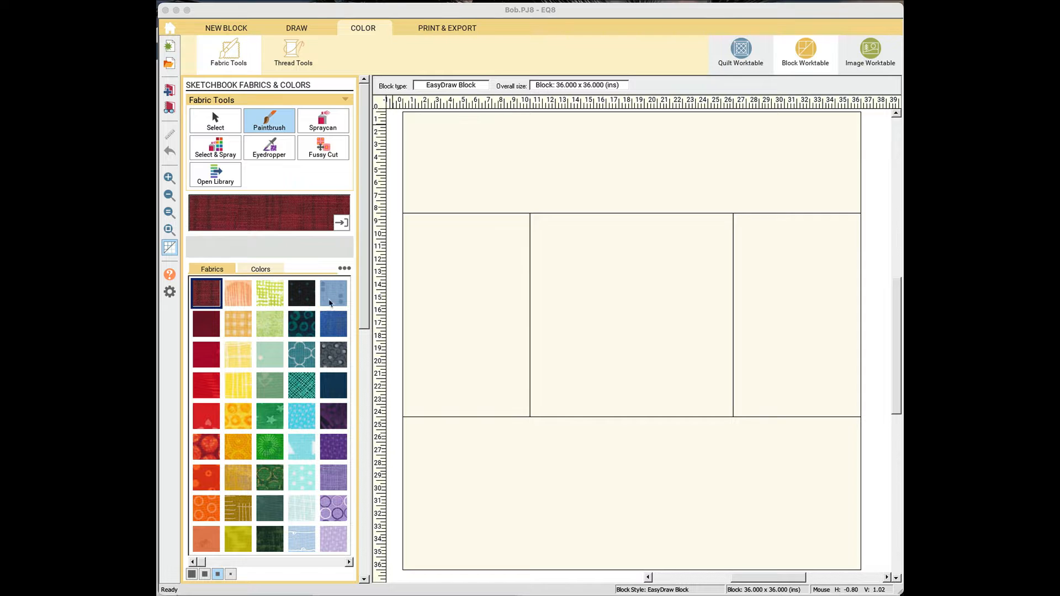
pyautogui.click(611, 301)
pyautogui.click(269, 353)
pyautogui.click(491, 350)
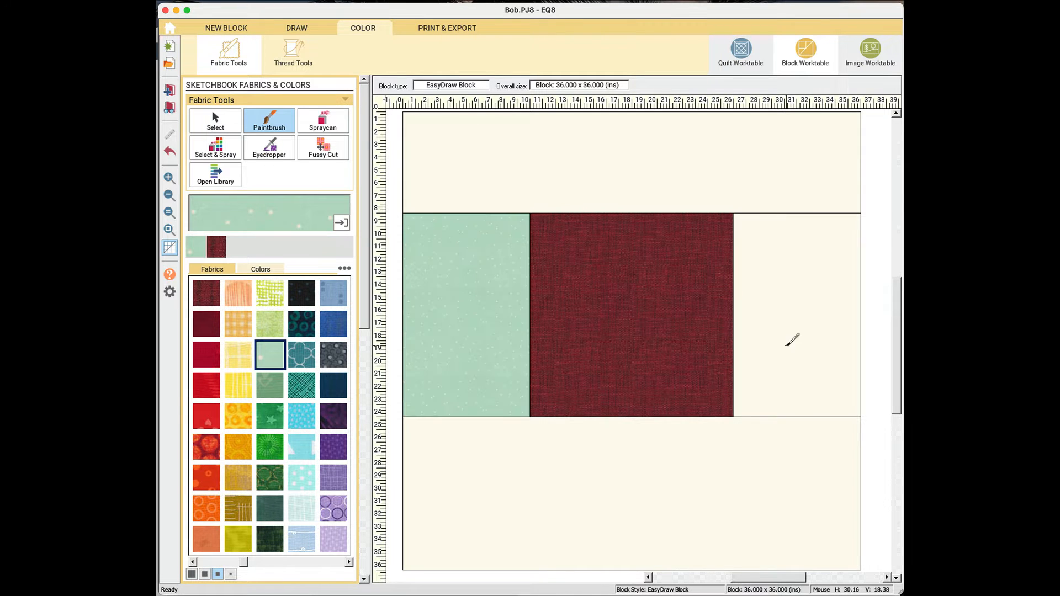
pyautogui.click(793, 339)
# Paint the top strip with turquoise fabric, the bottom strip with purple fabric and the right side patch with yellow plaid.
pyautogui.click(301, 415)
pyautogui.click(486, 198)
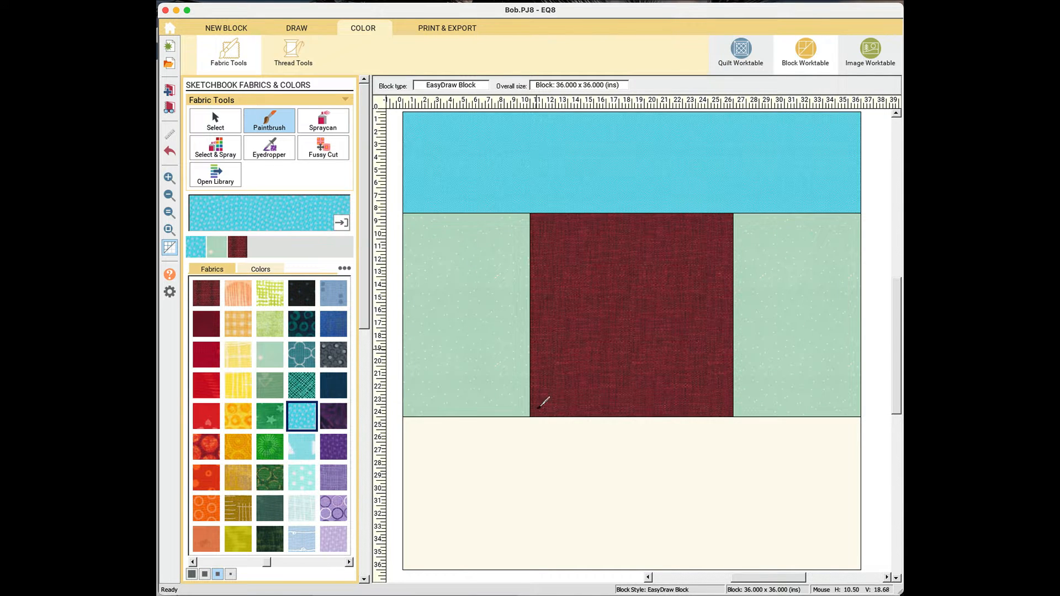
pyautogui.click(334, 446)
pyautogui.click(566, 484)
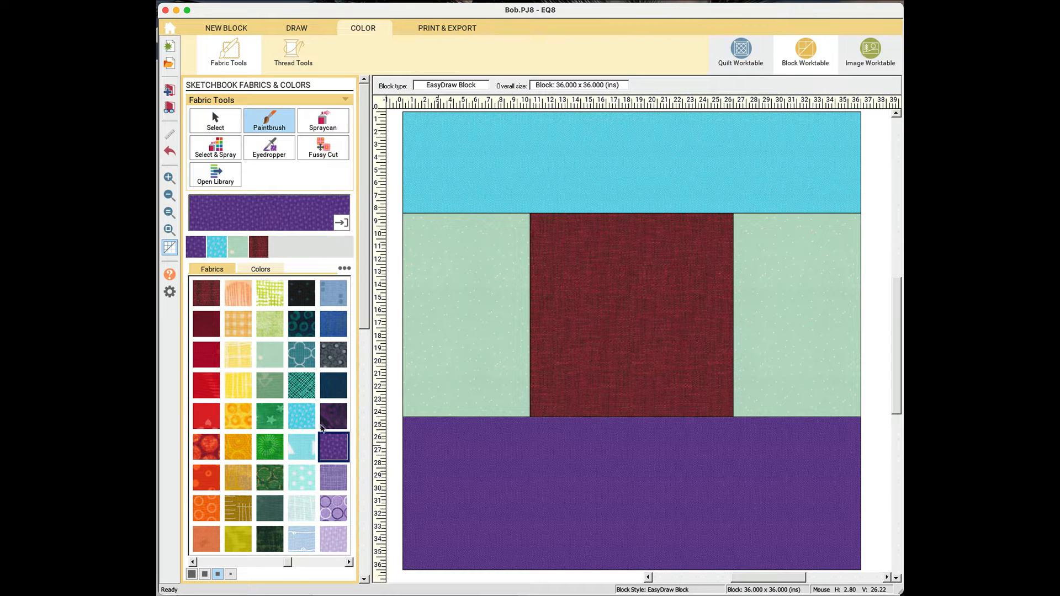
pyautogui.click(238, 354)
pyautogui.click(780, 327)
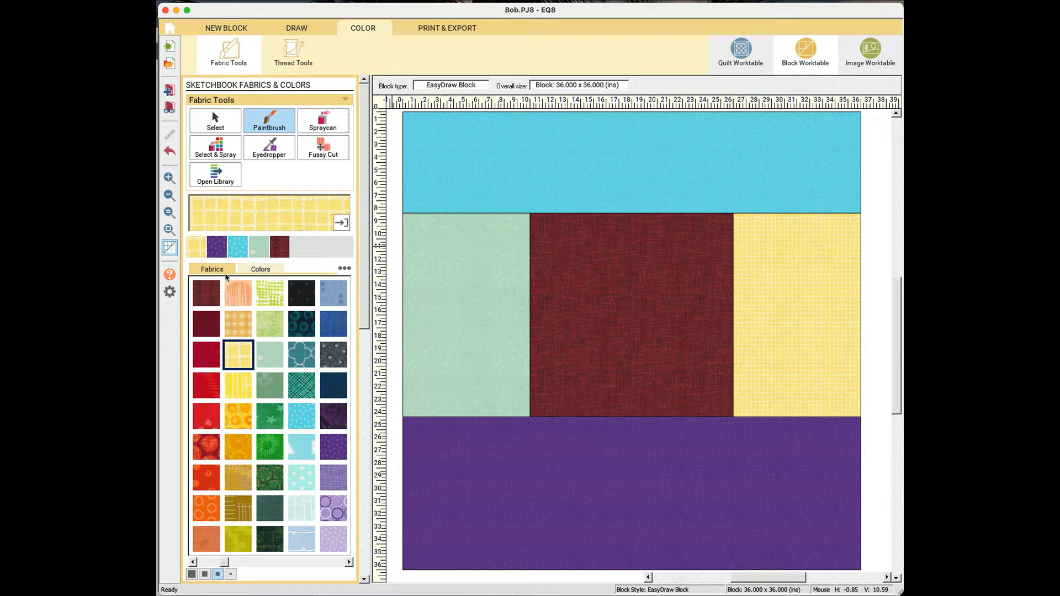
# Paint solid colors onto the middle row: bright red in the center patch, pink on the left and burgundy on the right.
pyautogui.click(258, 274)
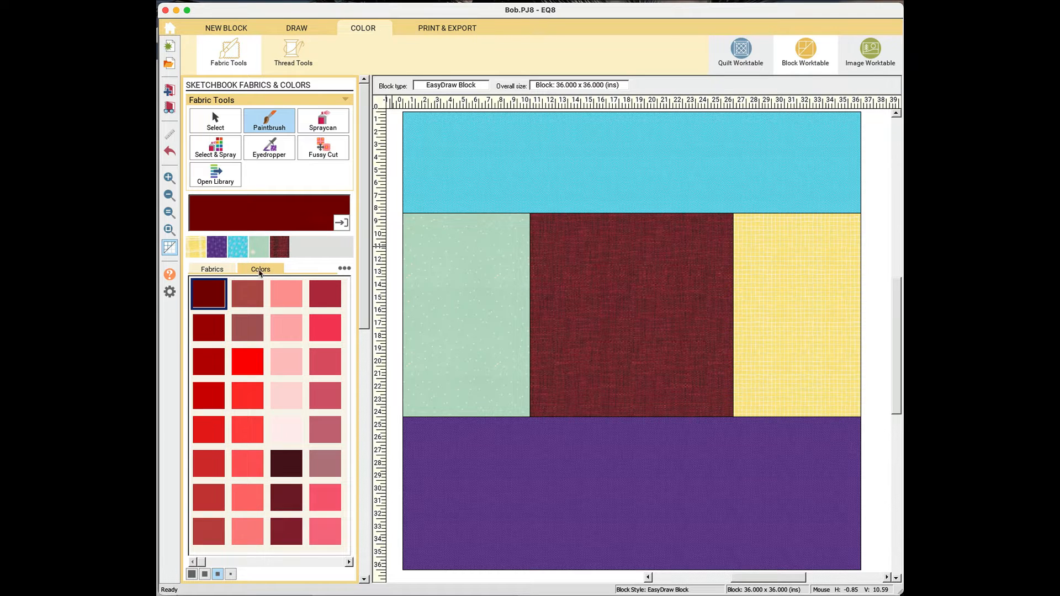
pyautogui.click(251, 427)
pyautogui.click(687, 342)
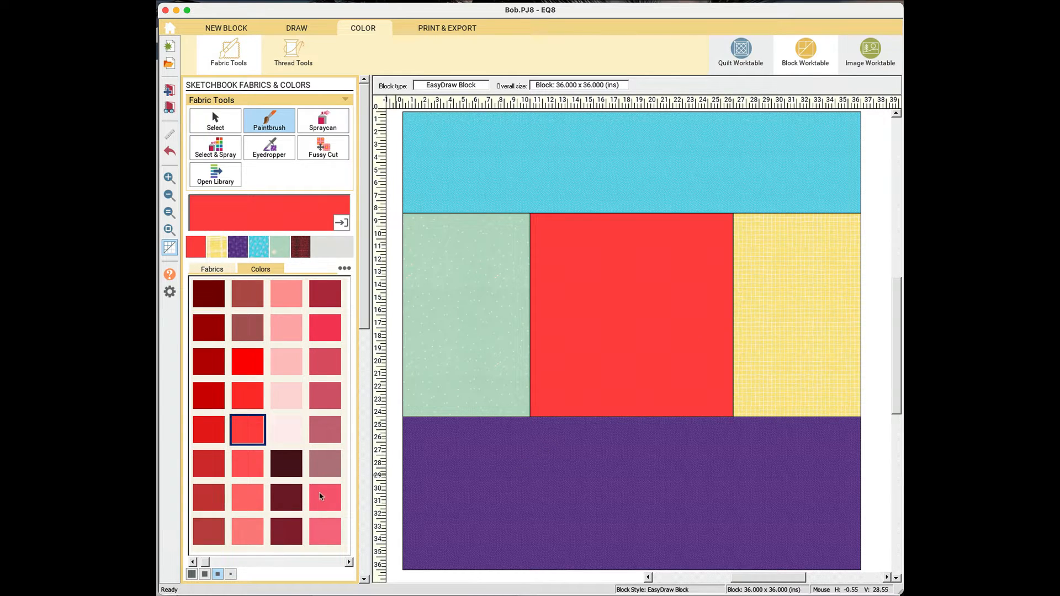
pyautogui.click(327, 498)
pyautogui.click(450, 331)
pyautogui.click(288, 531)
pyautogui.click(793, 328)
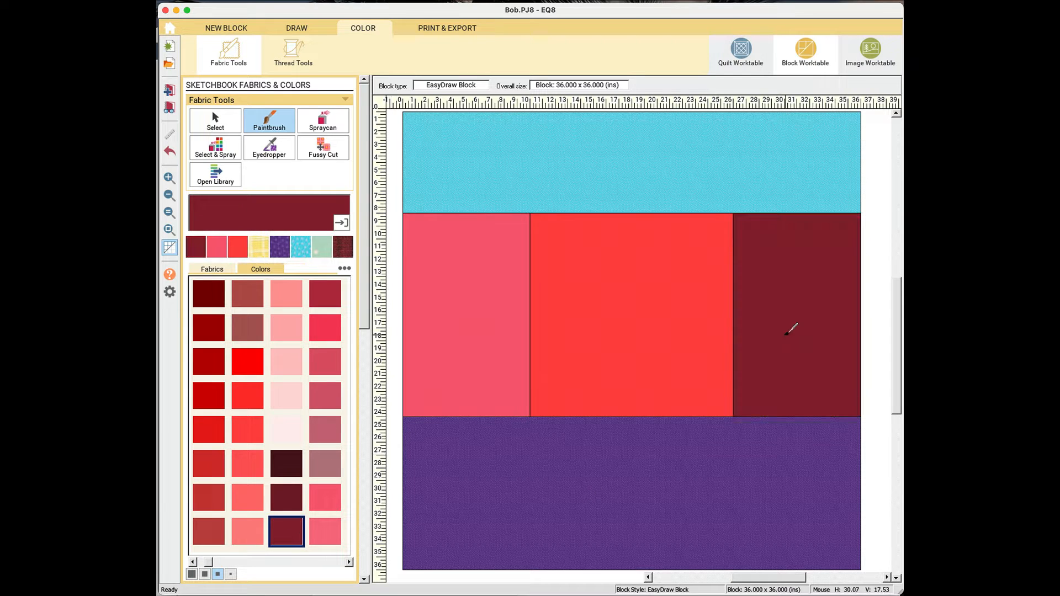
# Fill the top strip with solid dark maroon and the bottom strip with the darkest maroon, nearly black.
pyautogui.click(214, 298)
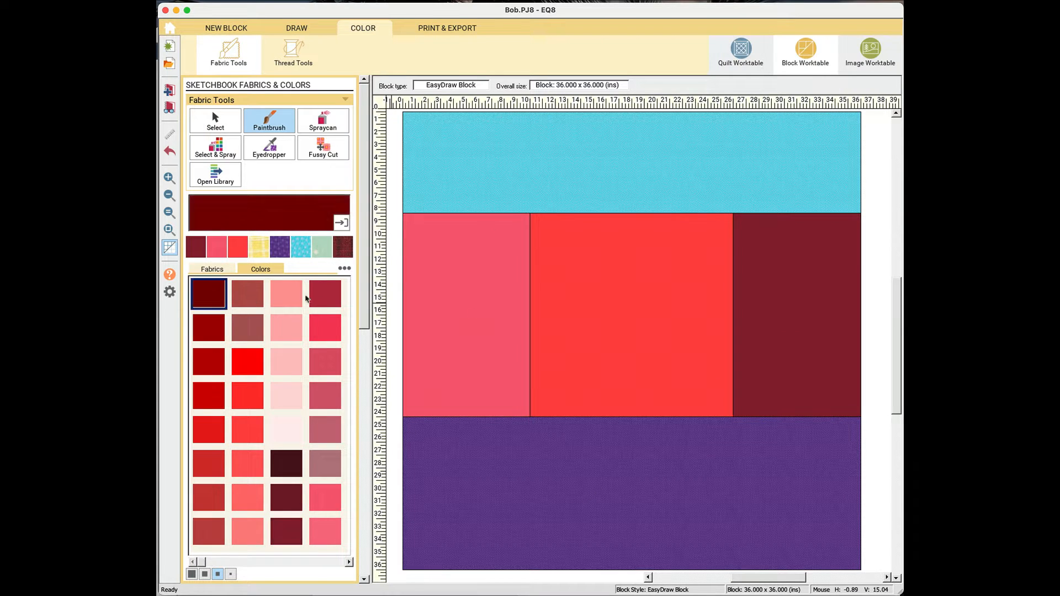
pyautogui.click(584, 146)
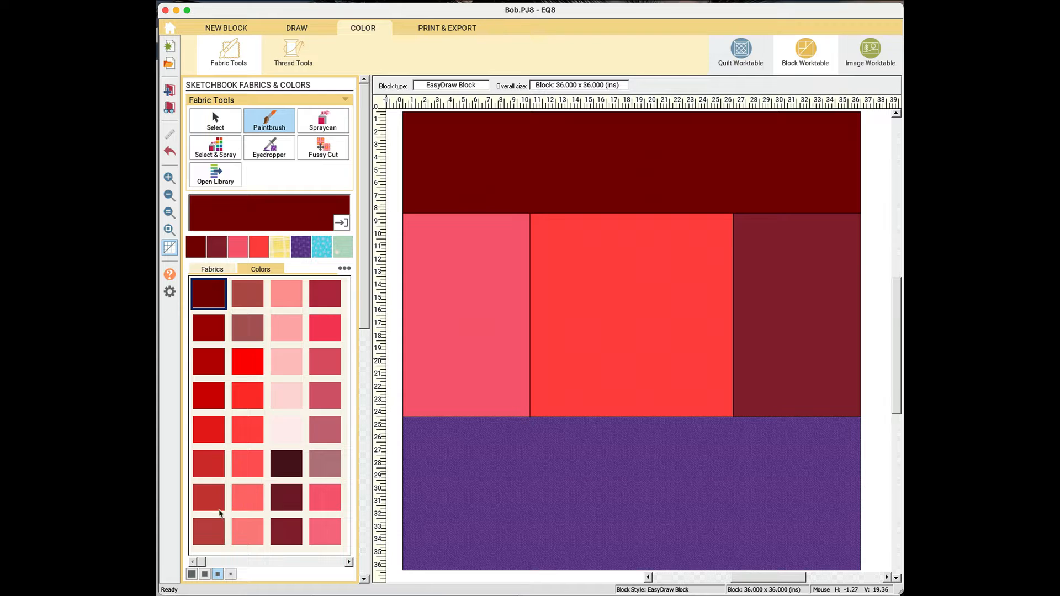
pyautogui.click(287, 462)
pyautogui.click(629, 479)
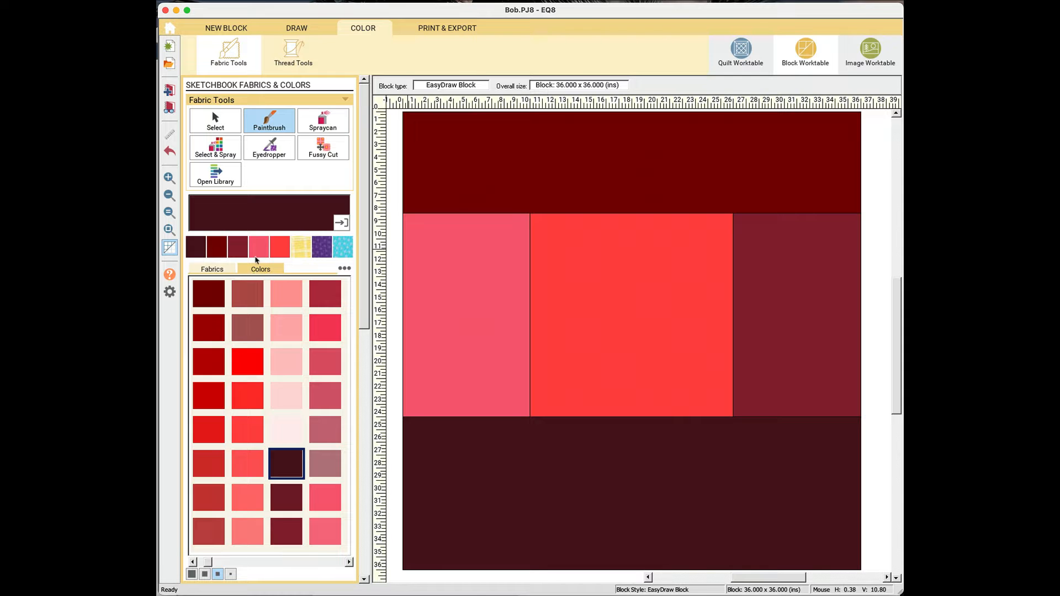
# Return to the sketchbook's fabric swatches and look through the whole palette.
pyautogui.click(220, 272)
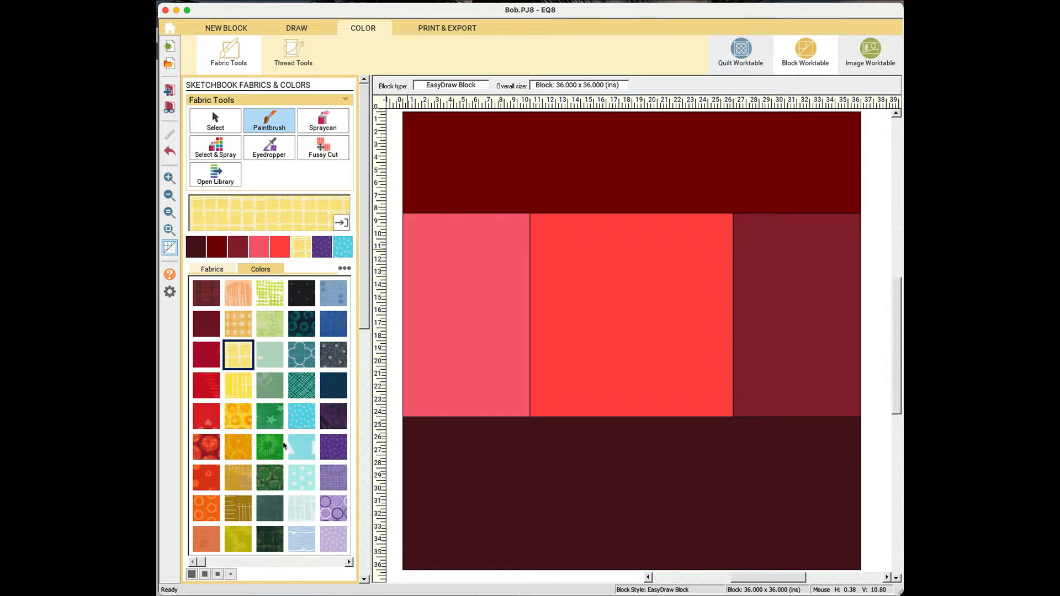
pyautogui.click(334, 563)
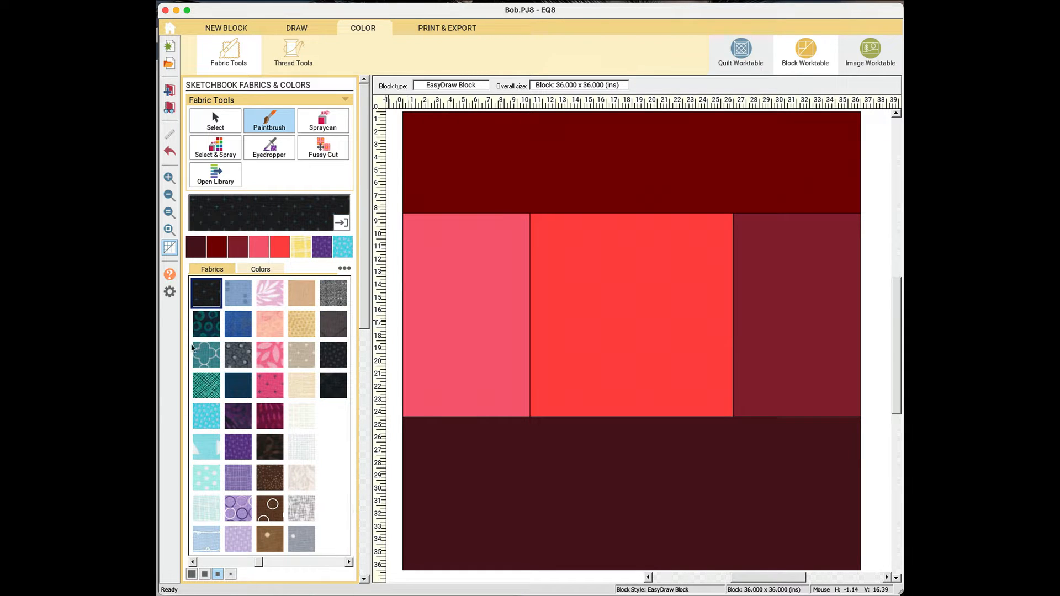
pyautogui.click(212, 563)
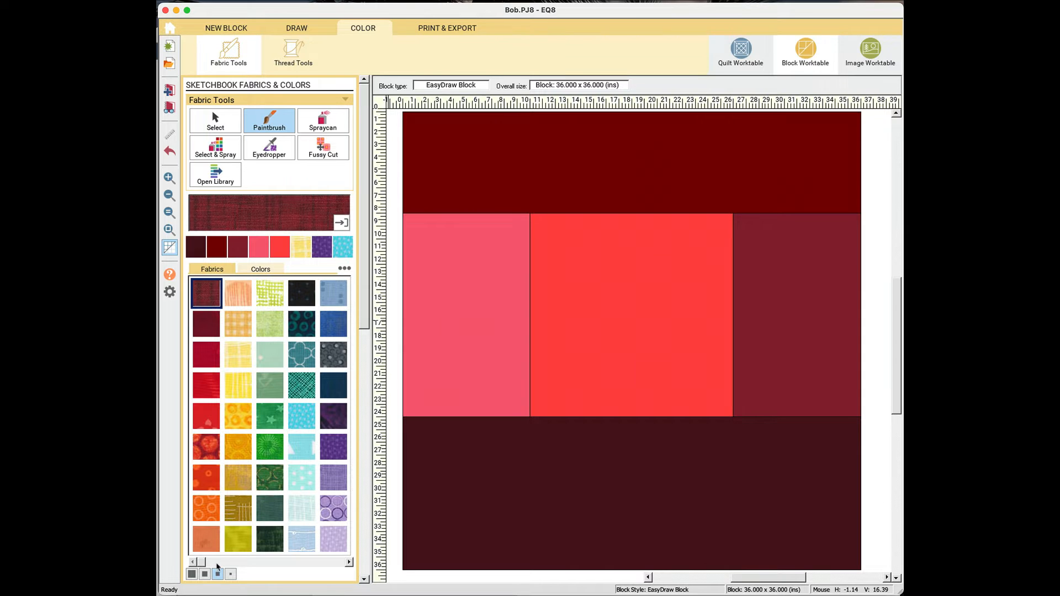
# Open the fabric library and view the Andover-Lottie Ruth collection under 2018 Fabric of the Month, 07 July.
pyautogui.click(216, 174)
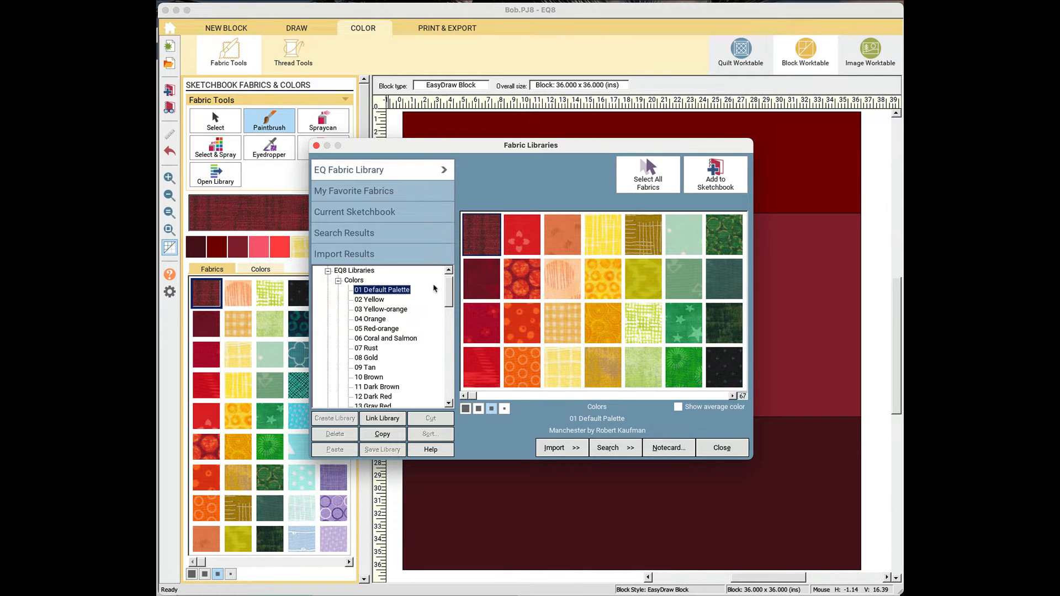
pyautogui.moveTo(449, 288); pyautogui.dragTo(450, 387)
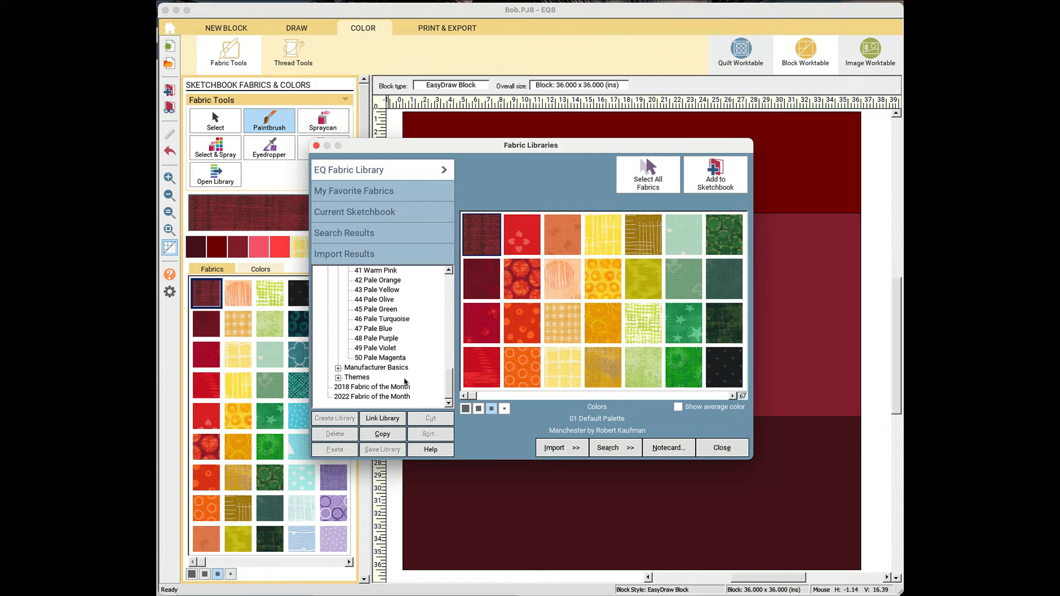
pyautogui.click(351, 388)
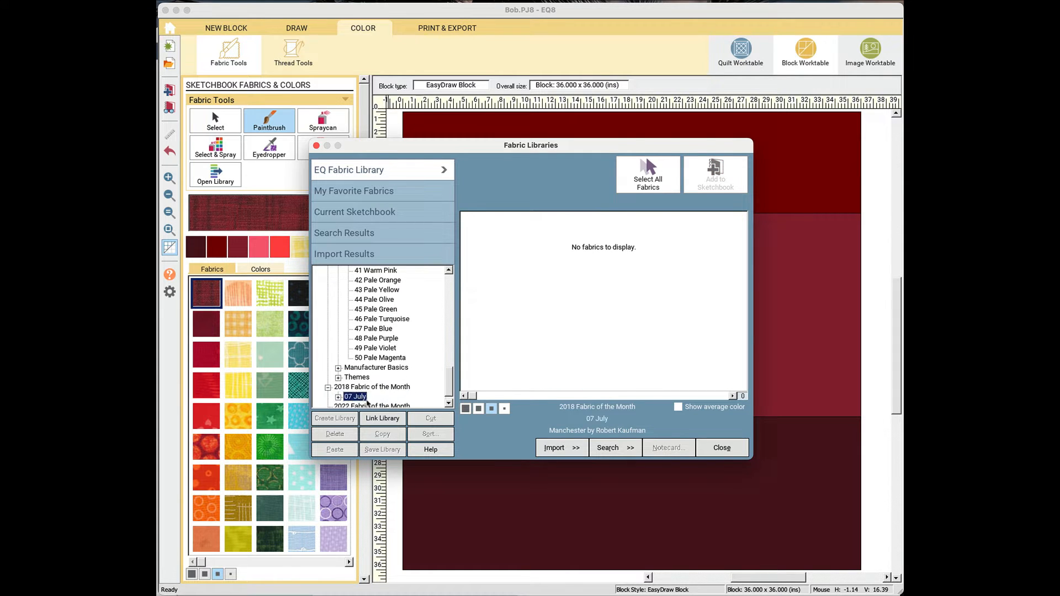
pyautogui.click(362, 398)
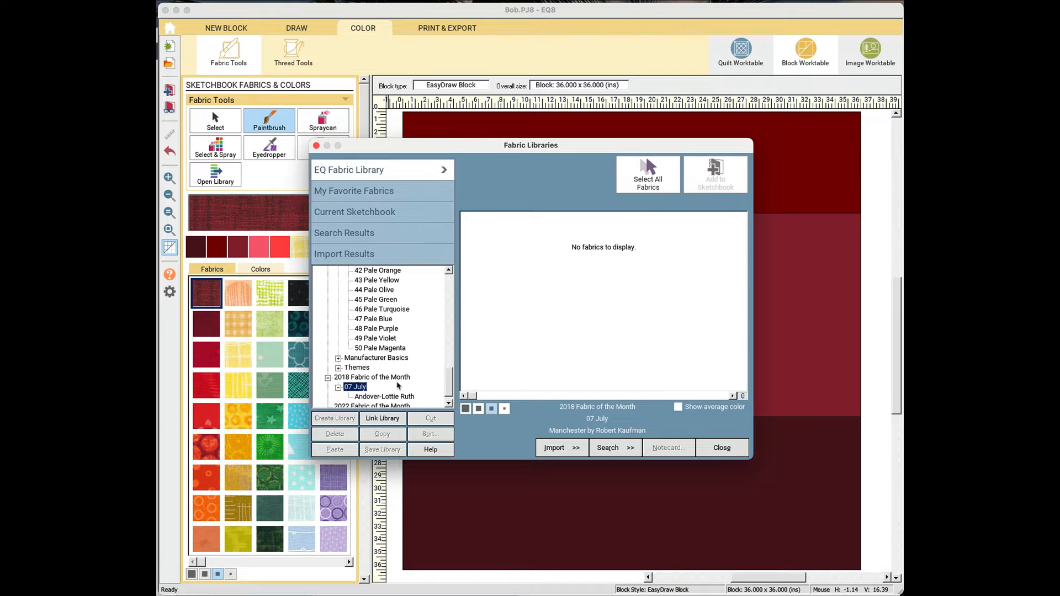
pyautogui.click(384, 400)
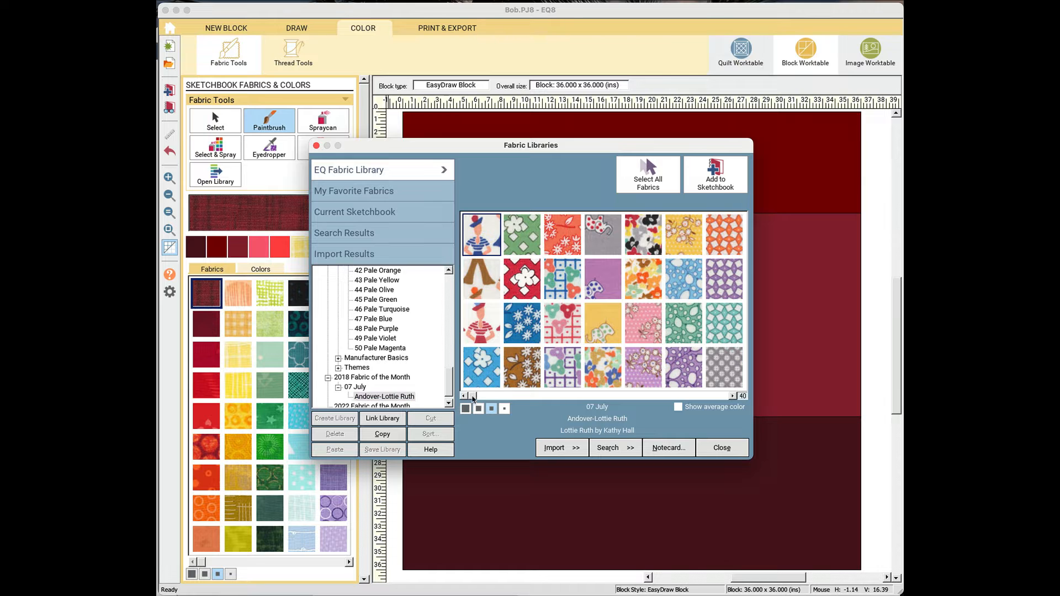
pyautogui.moveTo(472, 396); pyautogui.dragTo(556, 398)
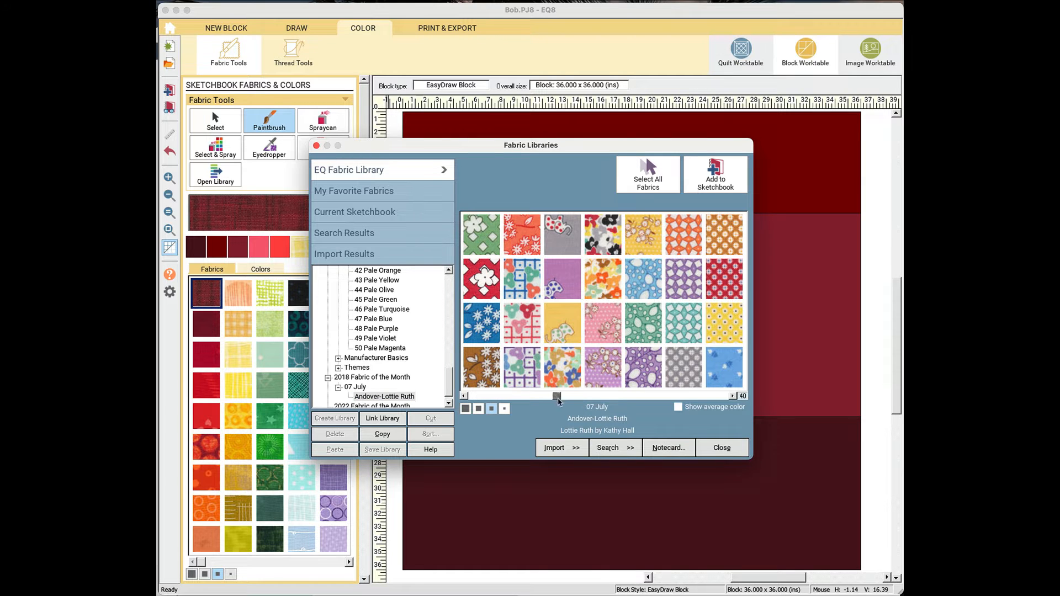
pyautogui.click(655, 367)
# View the 48 Pale Purple and 38 Cream fabric collections in the Colors category.
pyautogui.click(376, 329)
pyautogui.scroll(2, 392, 369)
pyautogui.scroll(1, 391, 369)
pyautogui.click(377, 321)
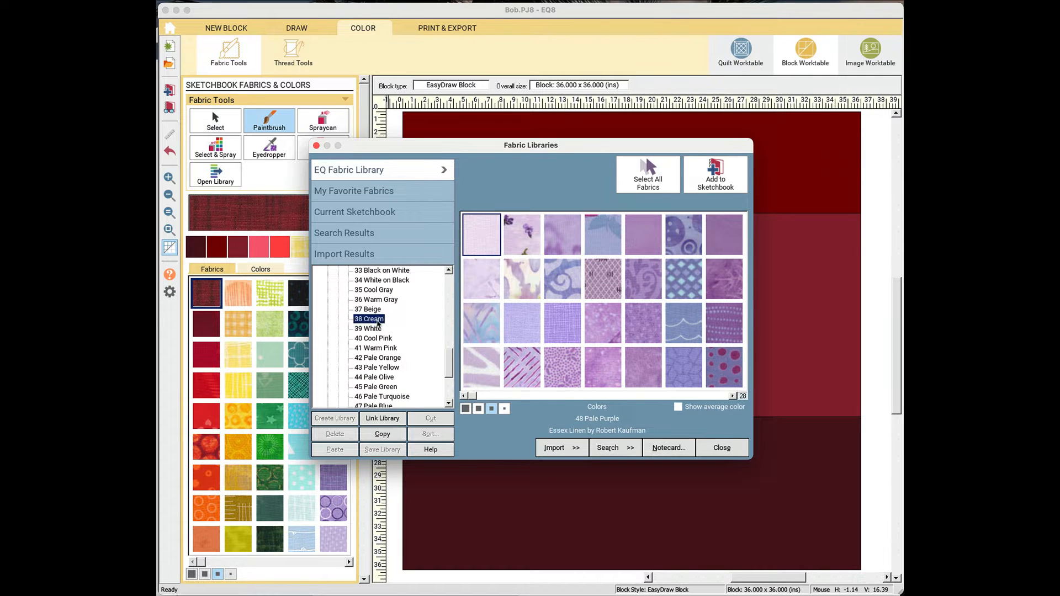
pyautogui.scroll(6, 379, 357)
pyautogui.scroll(5, 381, 358)
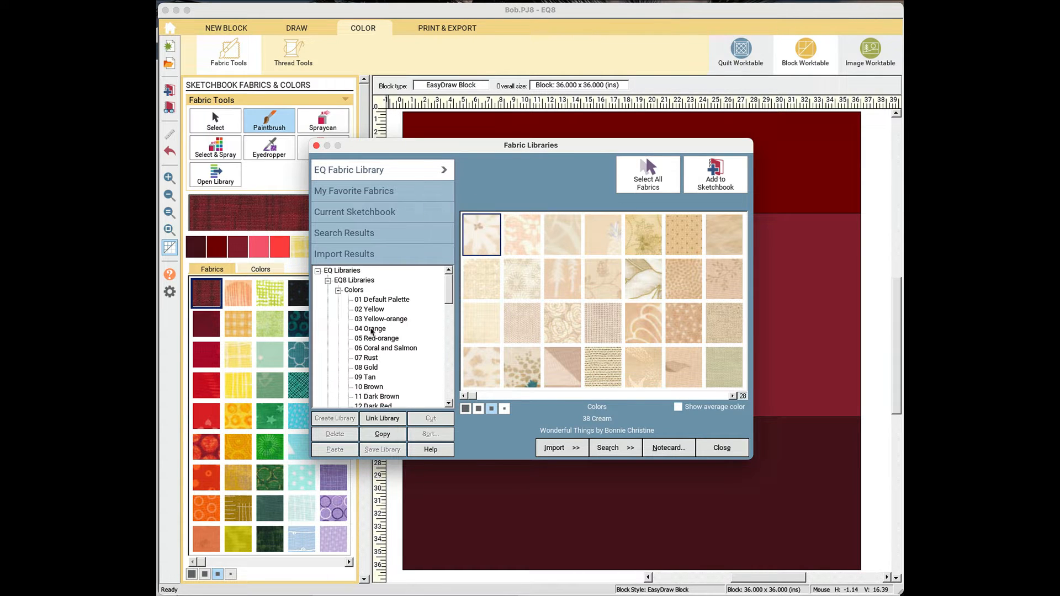
# Collapse the Colors category and look through the list of Manufacturer Basics collections.
pyautogui.press('Left')
pyautogui.press('Left')
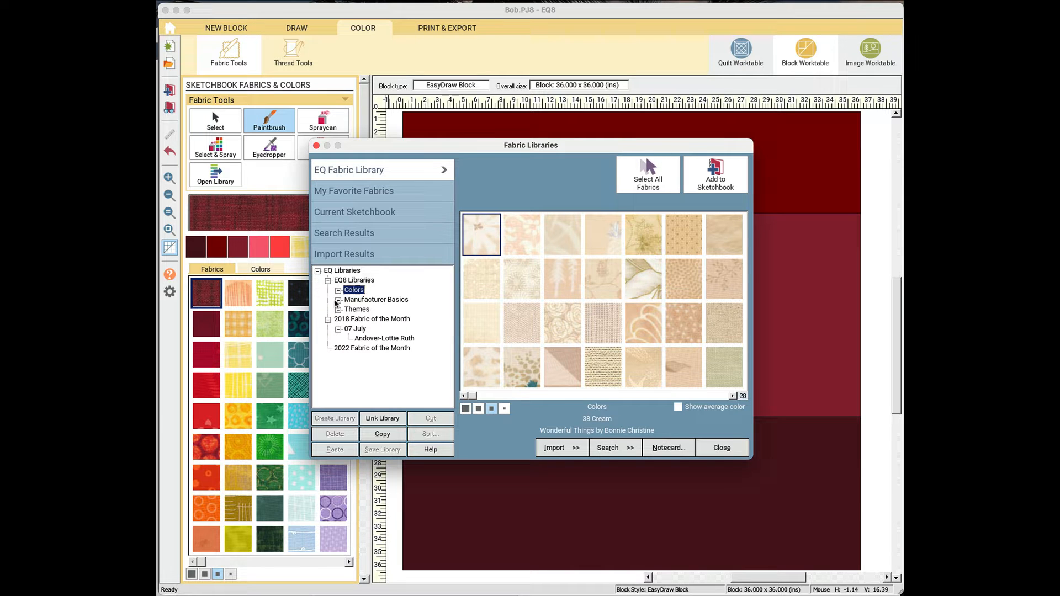
pyautogui.click(338, 299)
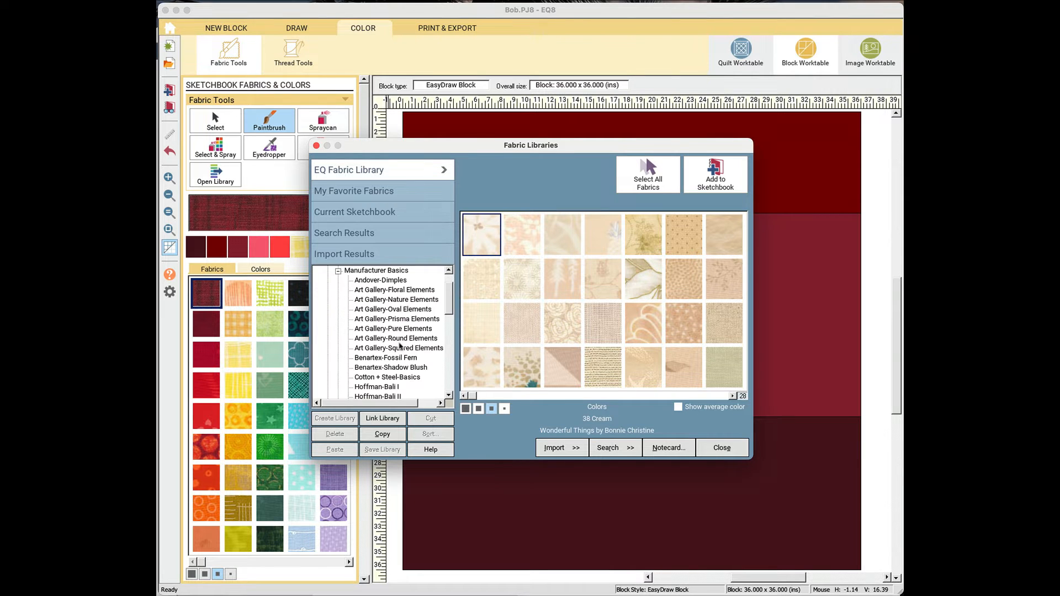
pyautogui.scroll(-6, 398, 345)
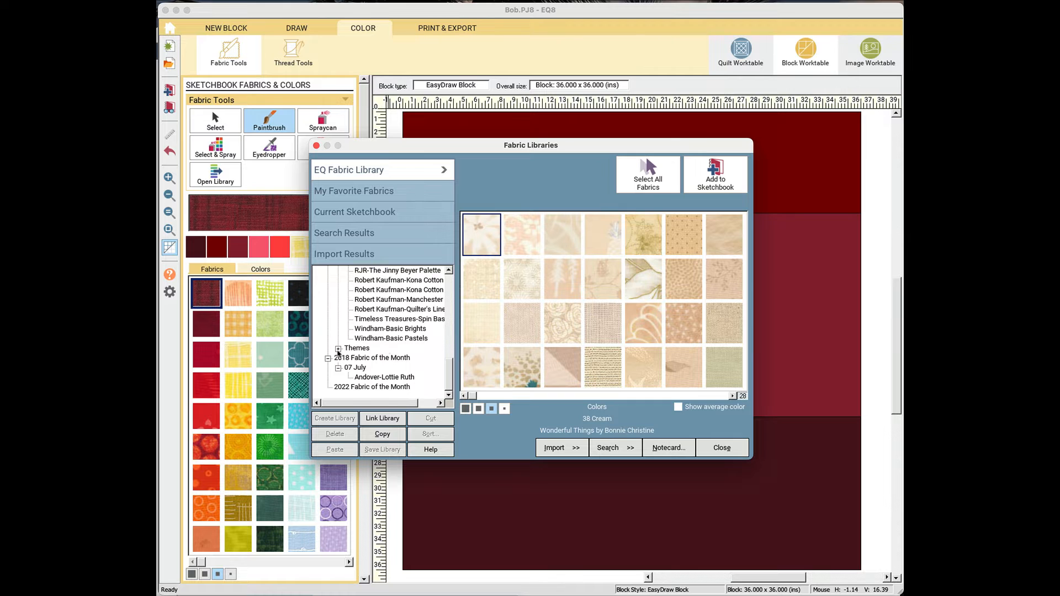
# Expand the Themes category and view the 06 Text, 07 Floral-Small and 13 Animals and Bugs collections.
pyautogui.click(338, 349)
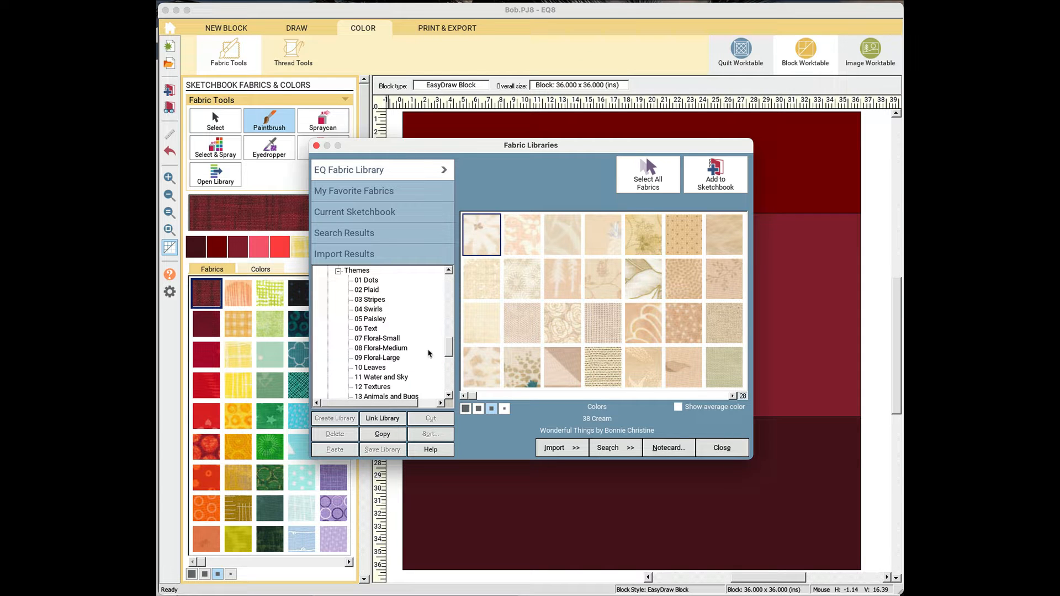
pyautogui.click(366, 329)
pyautogui.click(381, 338)
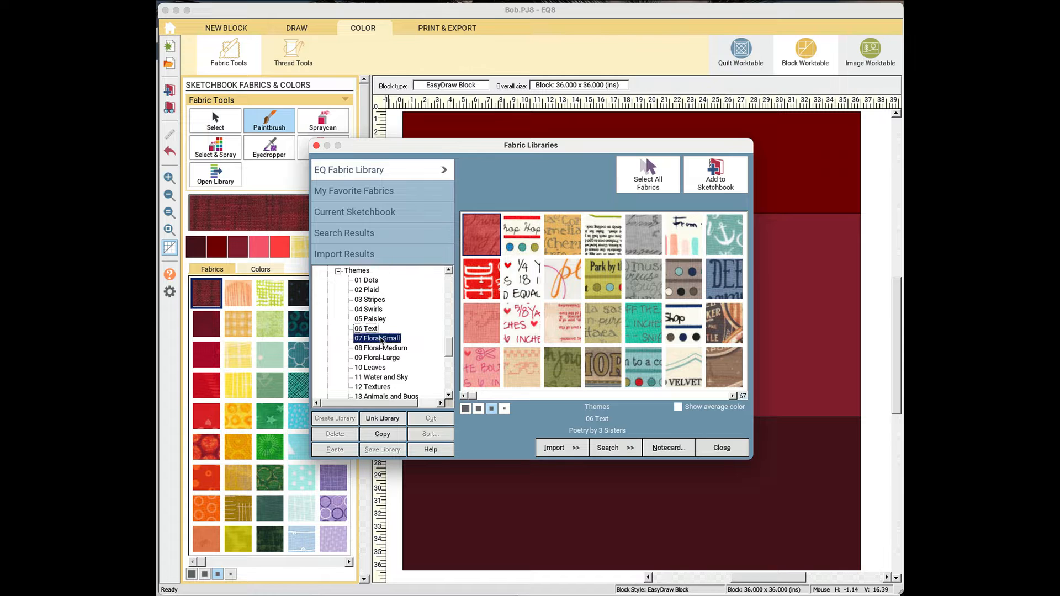
pyautogui.scroll(-4, 400, 365)
pyautogui.scroll(2, 401, 364)
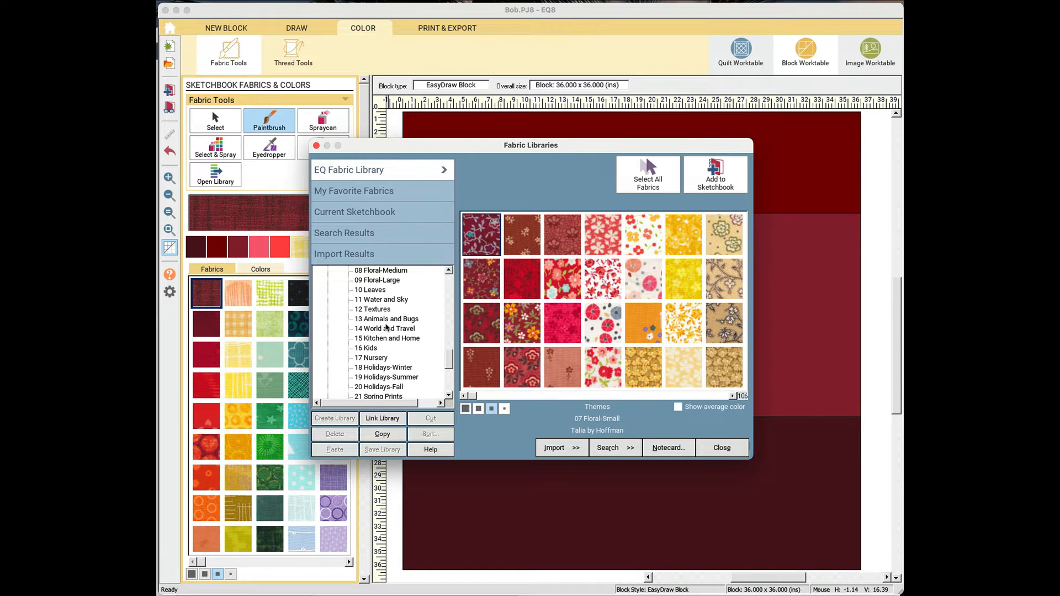
pyautogui.click(387, 320)
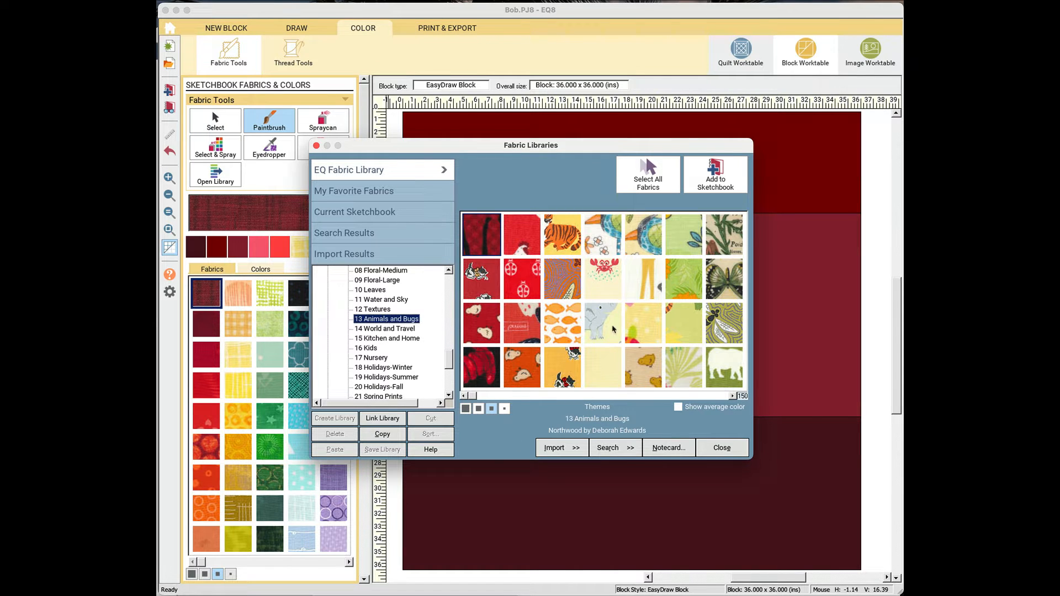
# Add the orange fish, red lobster and orange Morningside Farm fabrics from the 13 Animals and Bugs collection to the sketchbook.
pyautogui.click(559, 325)
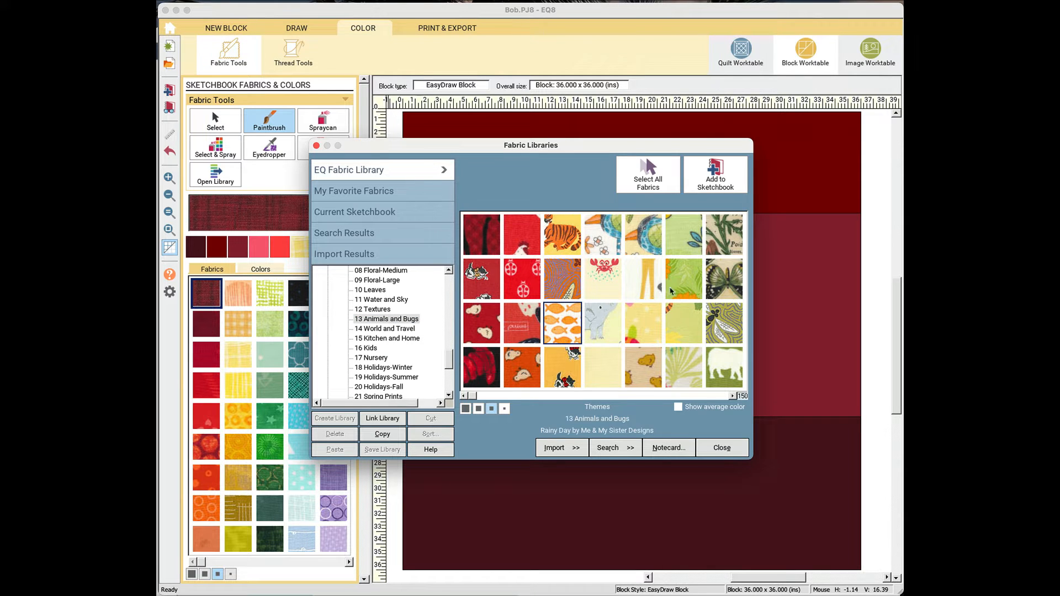
pyautogui.click(703, 178)
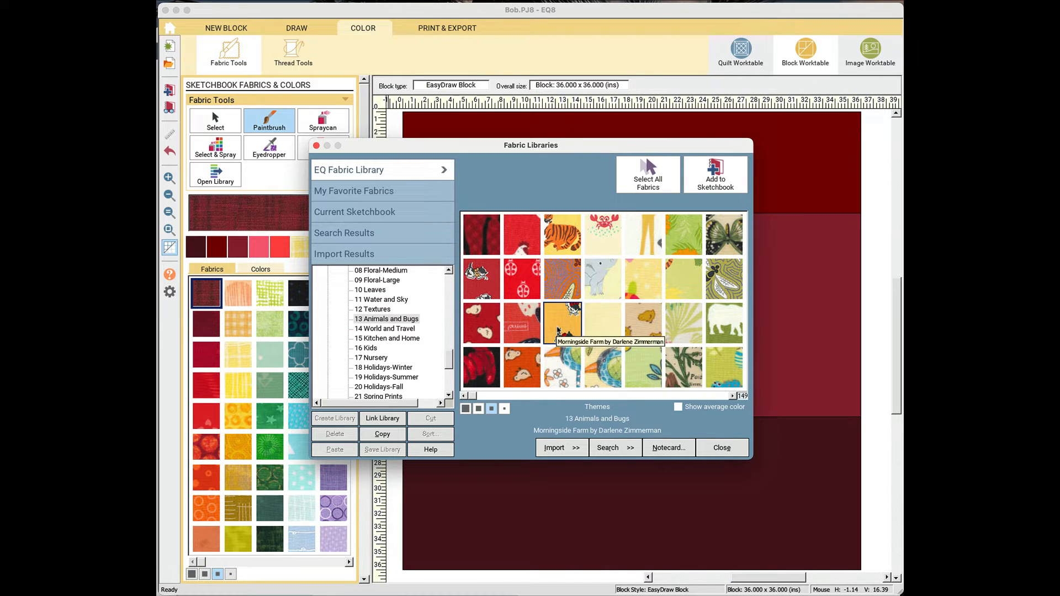
pyautogui.click(481, 365)
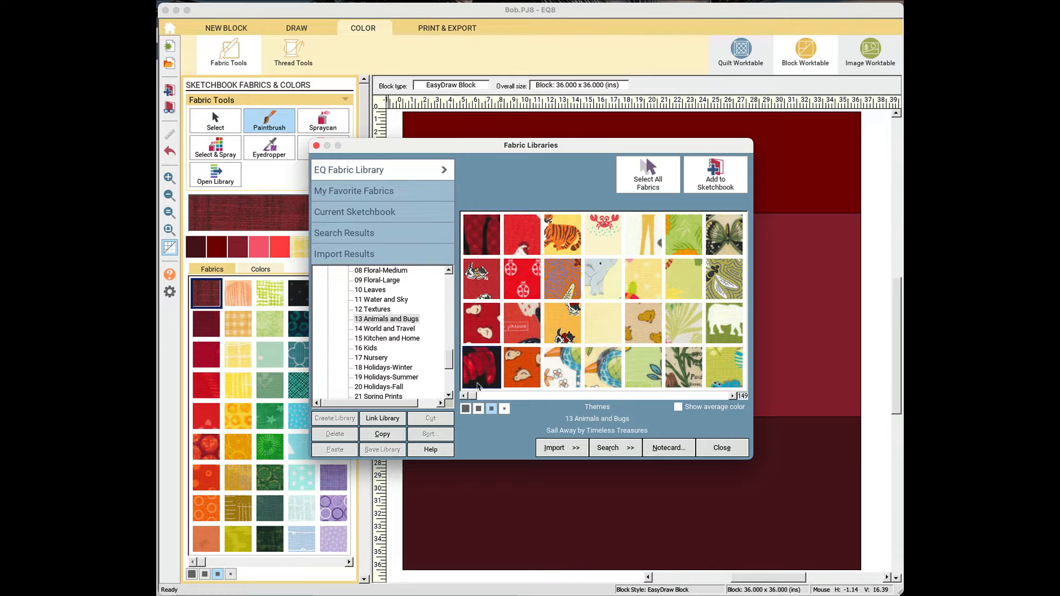
pyautogui.click(728, 166)
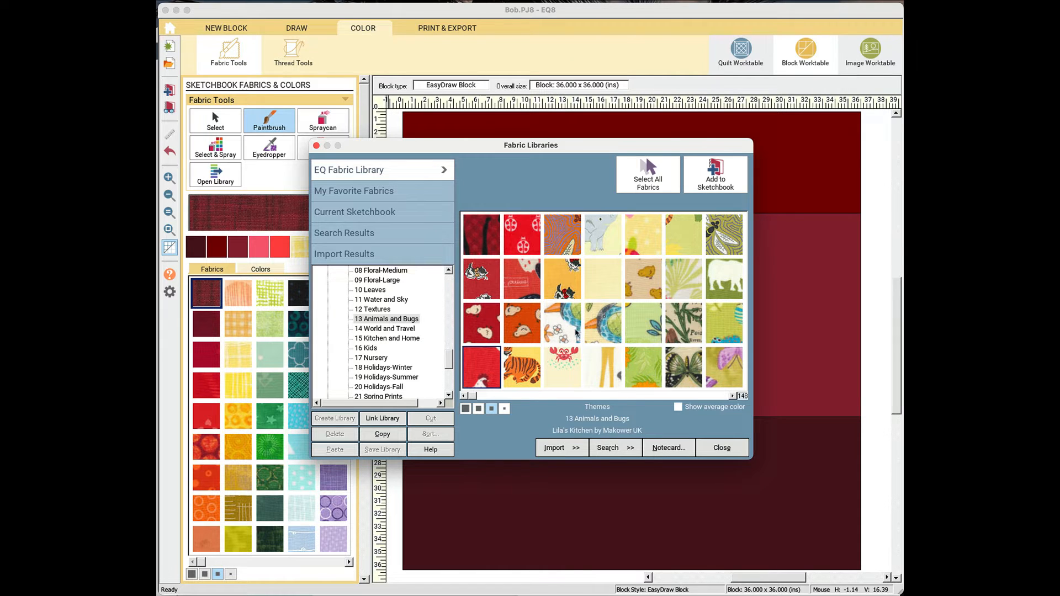
pyautogui.click(723, 176)
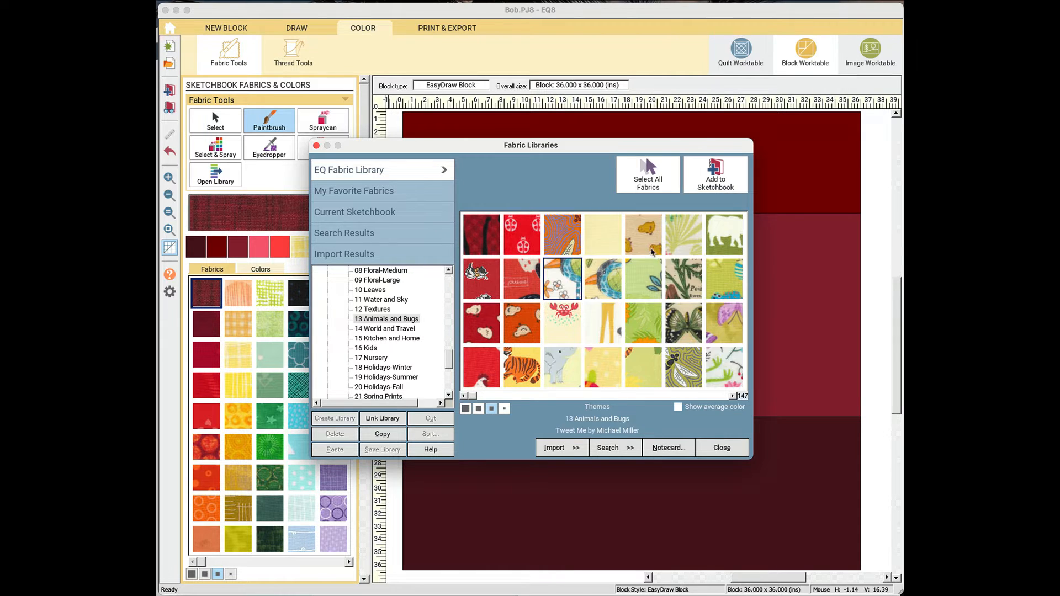
# Add the tan duck, Botanical Blues bee and Wild Adventure tiger fabrics to the sketchbook, and close the fabric library.
pyautogui.click(723, 175)
pyautogui.click(726, 363)
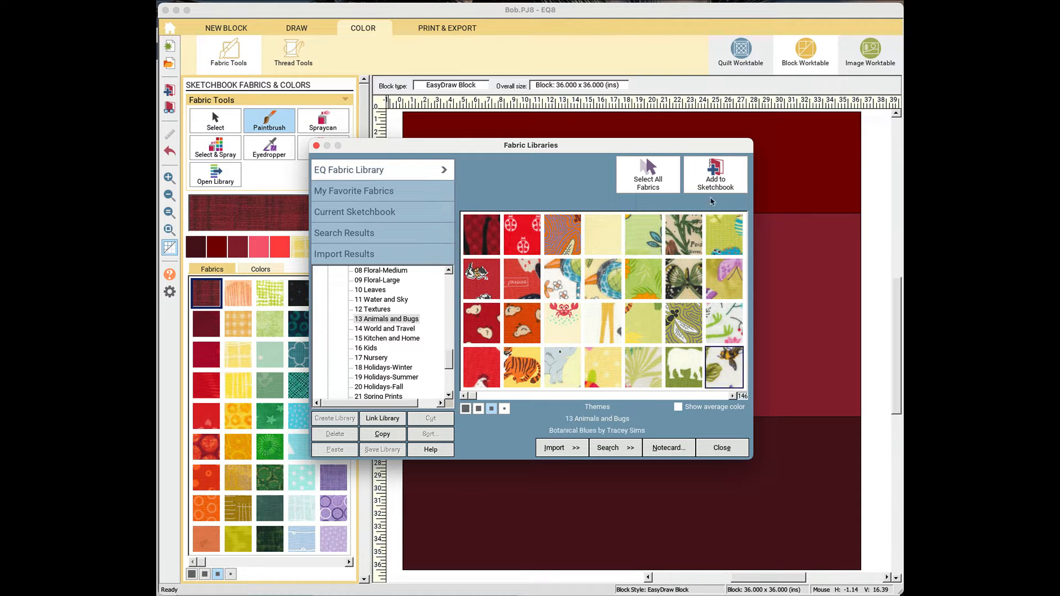
pyautogui.click(716, 177)
pyautogui.click(529, 367)
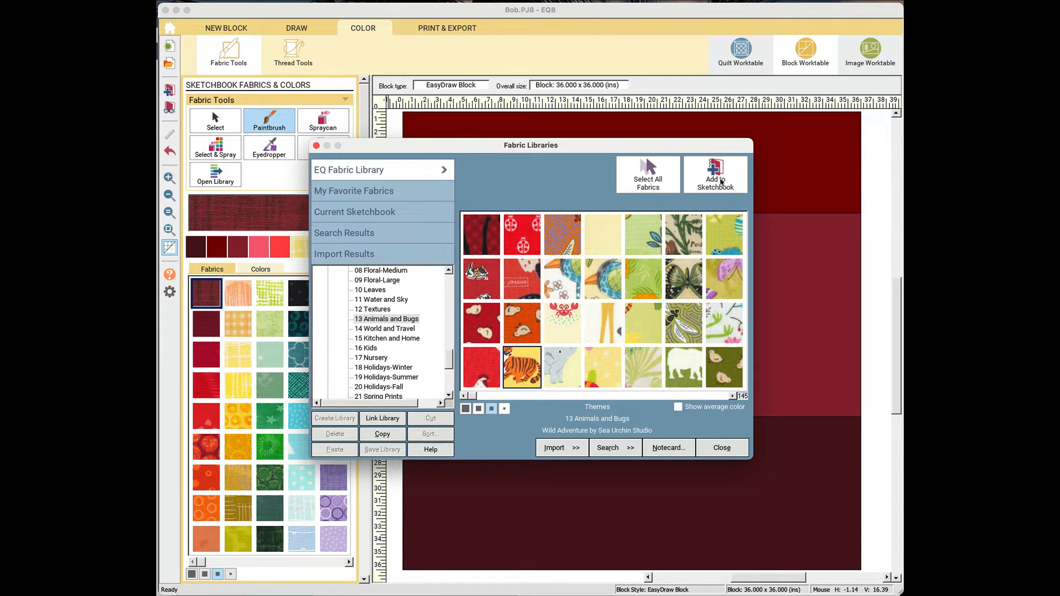
pyautogui.click(721, 183)
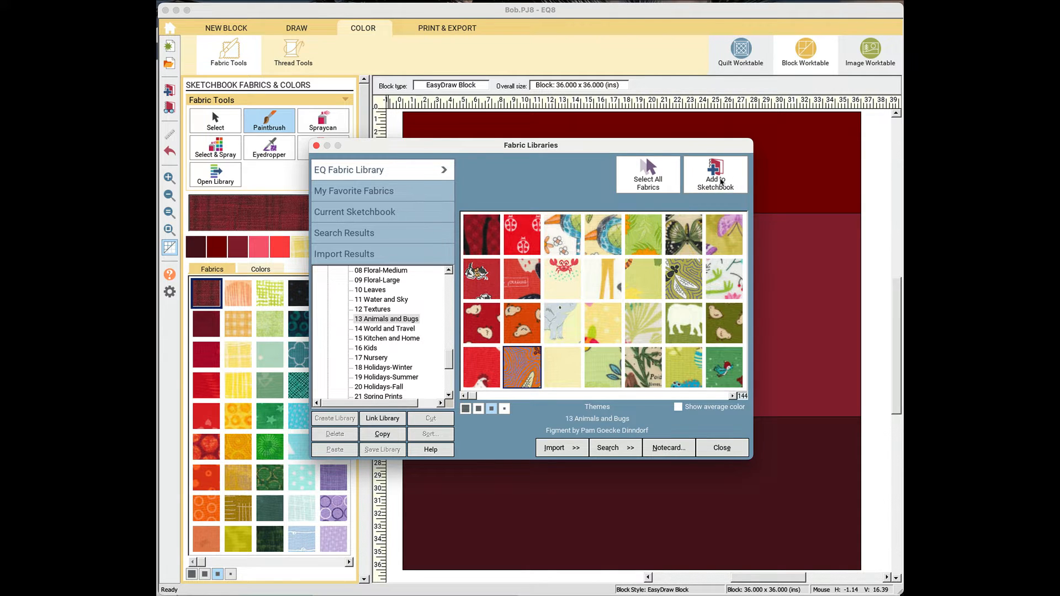
pyautogui.click(710, 449)
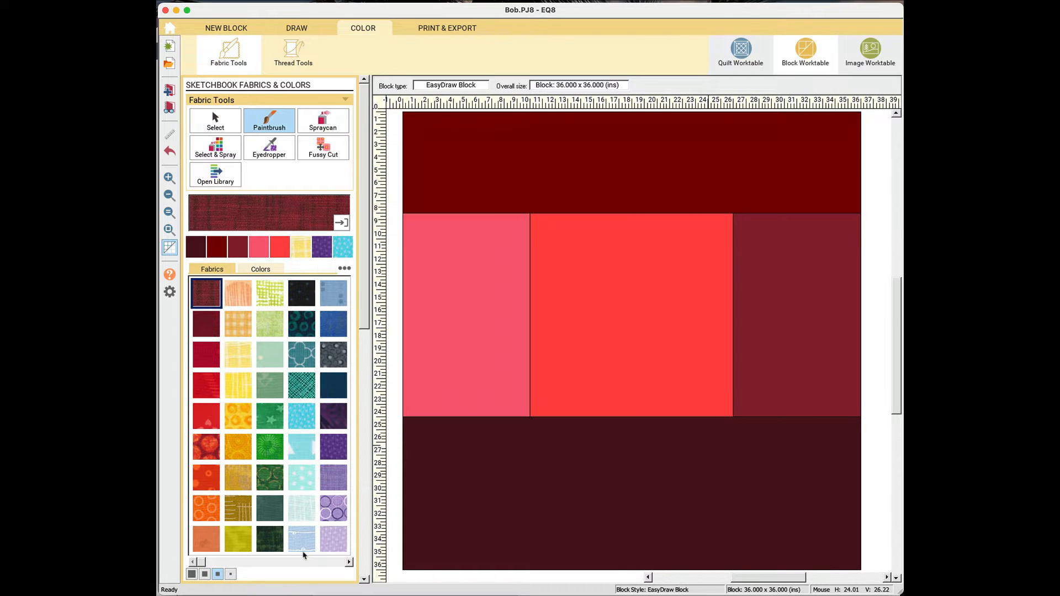
# Color the center patch with the tiger fabric, the left patch with the orange fish, and the right patch with orange Morningside Farm.
pyautogui.click(319, 563)
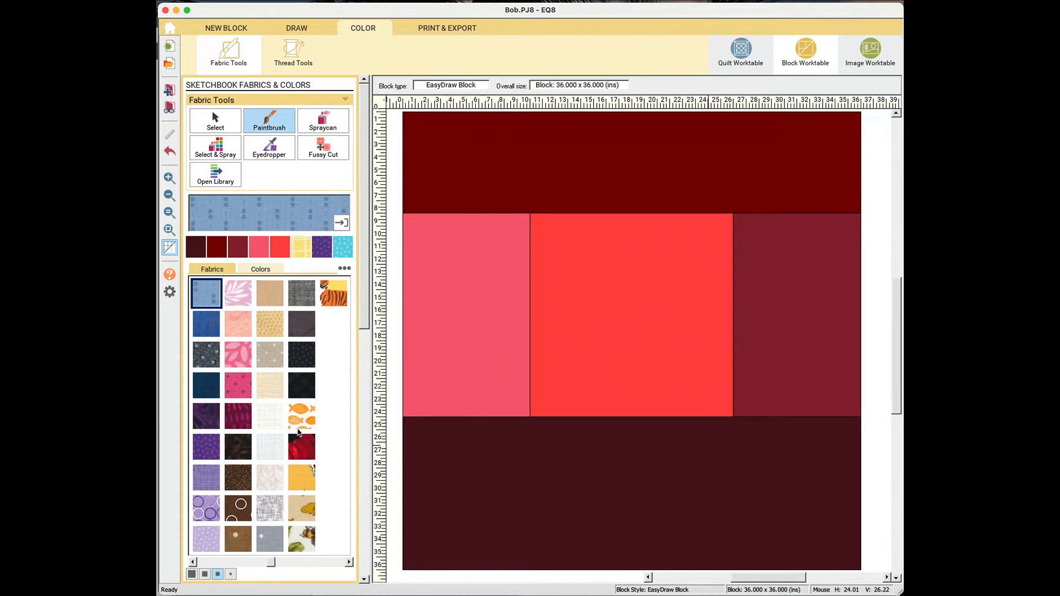
pyautogui.click(334, 294)
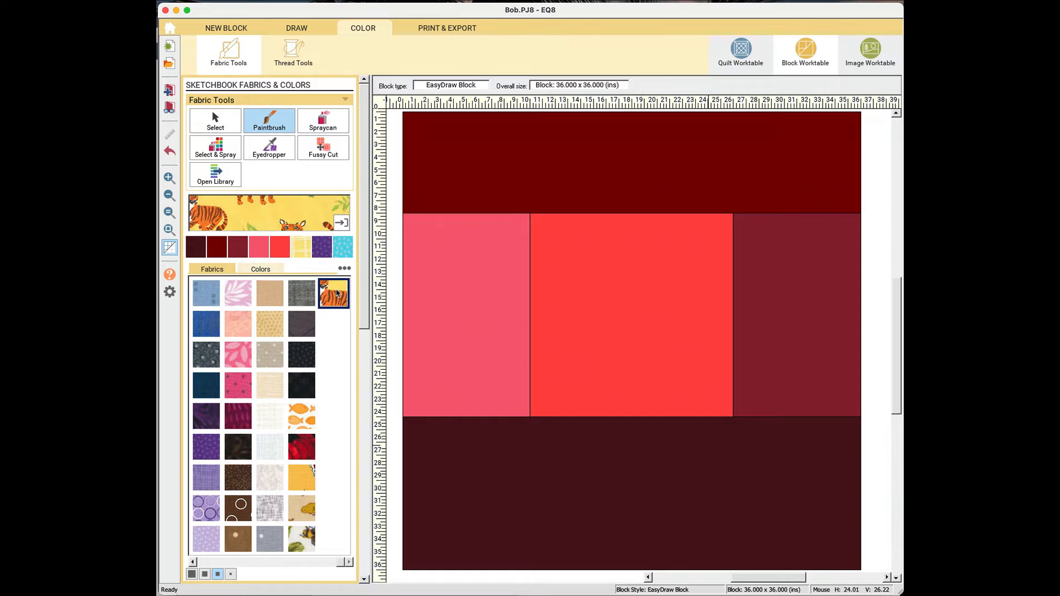
pyautogui.click(671, 311)
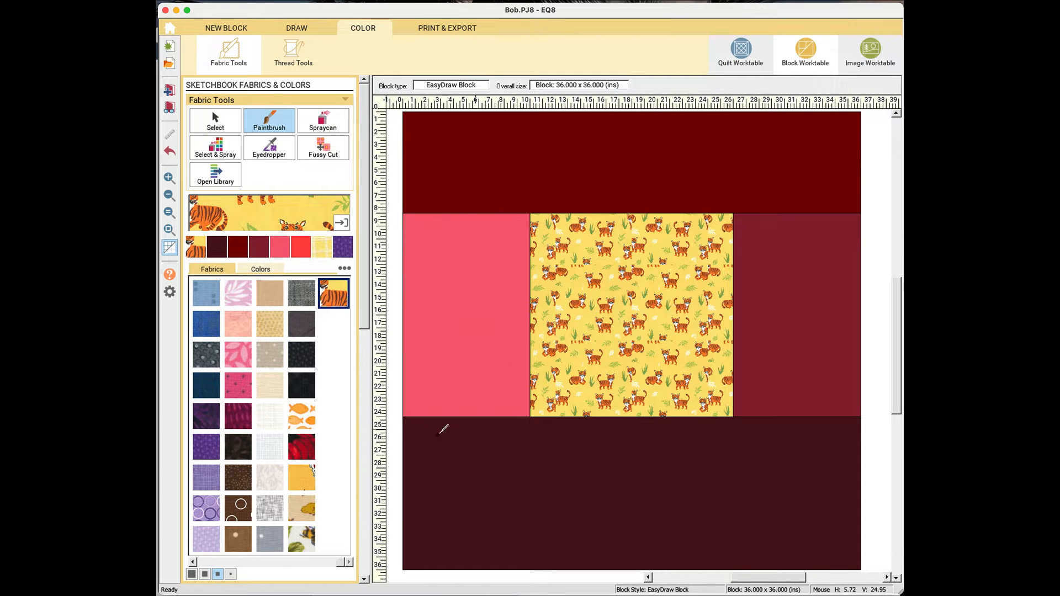
pyautogui.click(302, 420)
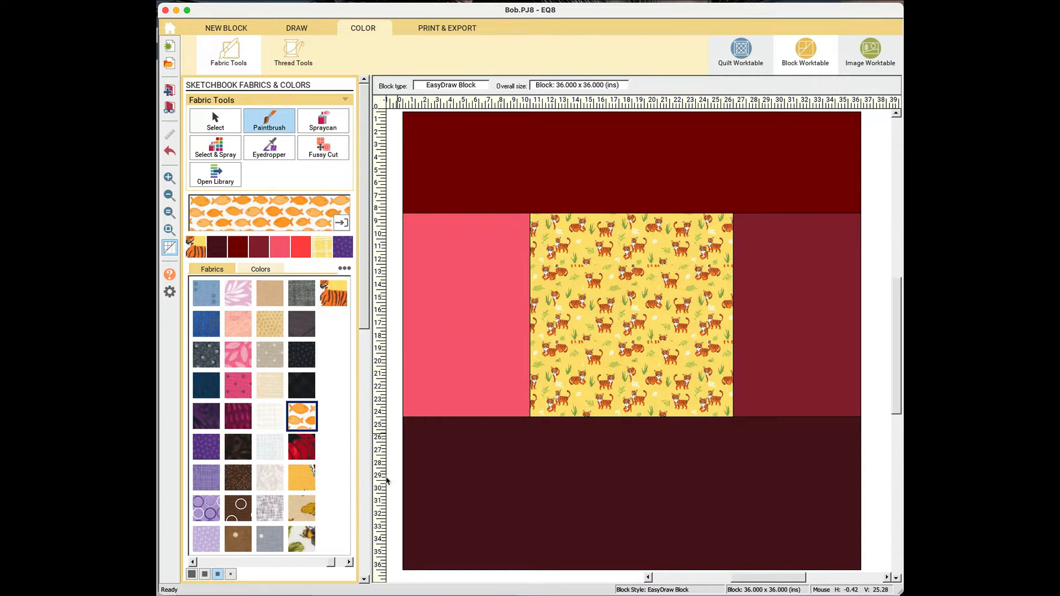
pyautogui.click(504, 338)
pyautogui.click(298, 479)
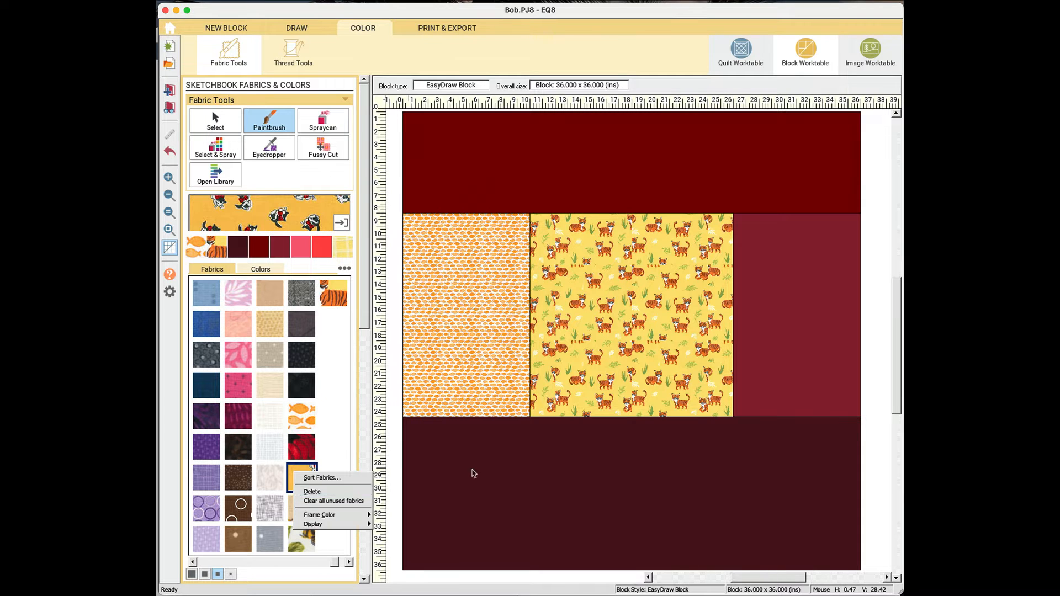
pyautogui.click(749, 330)
# Color the bottom patch with the tan duck fabric, and the top patch with the Botanical Blues fabric, replacing that with the red lobster fabric.
pyautogui.click(296, 519)
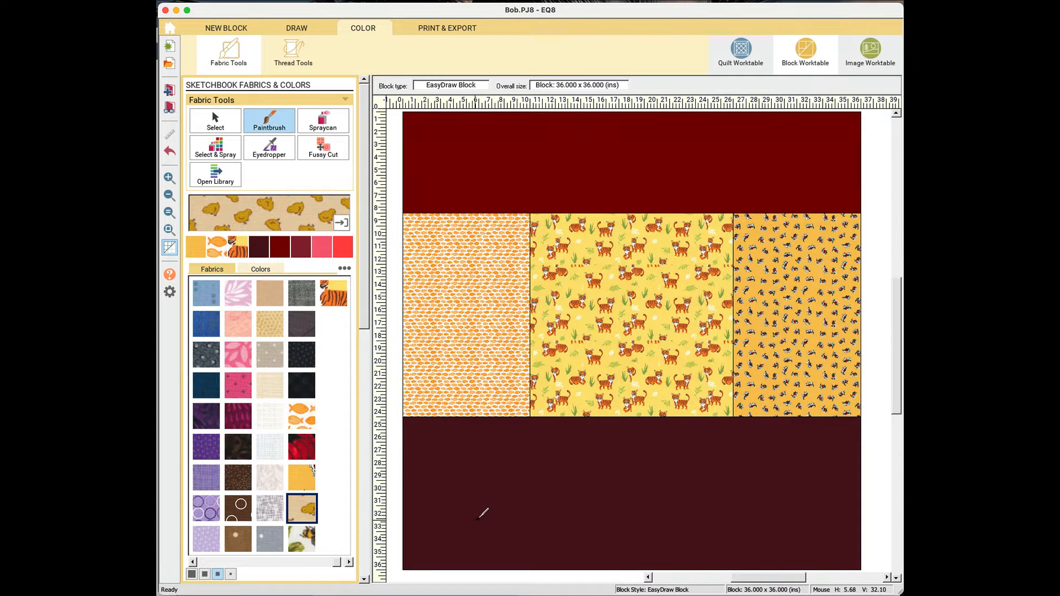
pyautogui.click(483, 510)
pyautogui.click(309, 541)
pyautogui.click(627, 167)
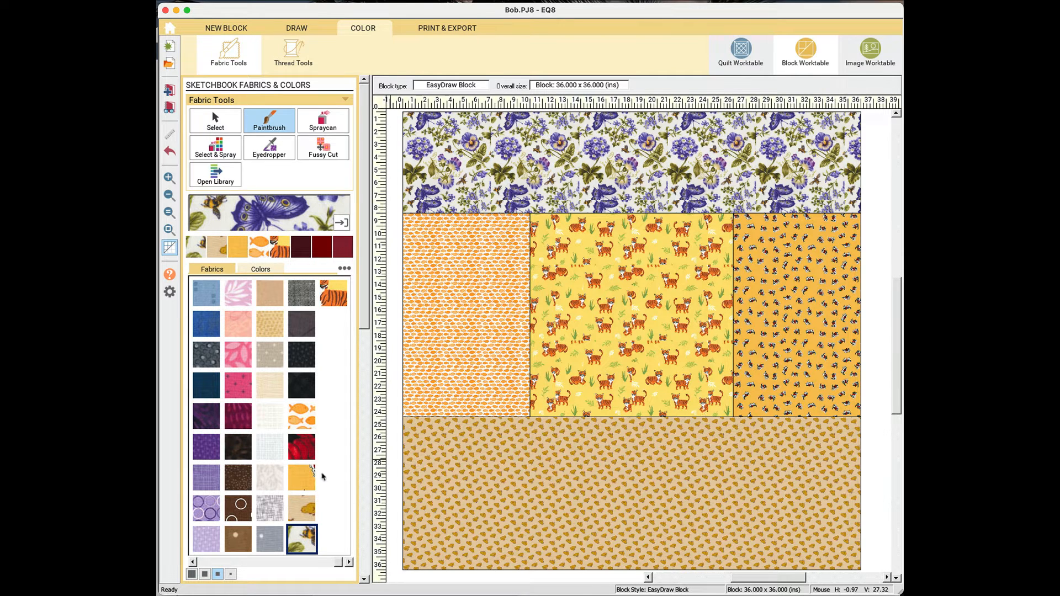
pyautogui.click(302, 448)
pyautogui.click(678, 185)
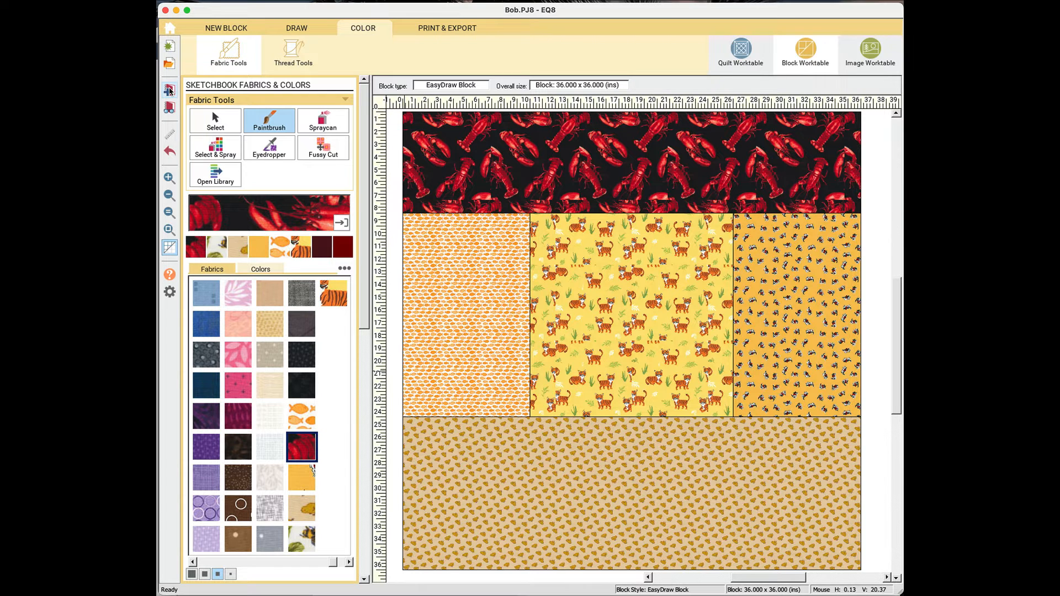
# View the blocks in the Project Sketchbook, check the notecard of EQ Default Flying Geese, and close the sketchbook.
pyautogui.click(170, 109)
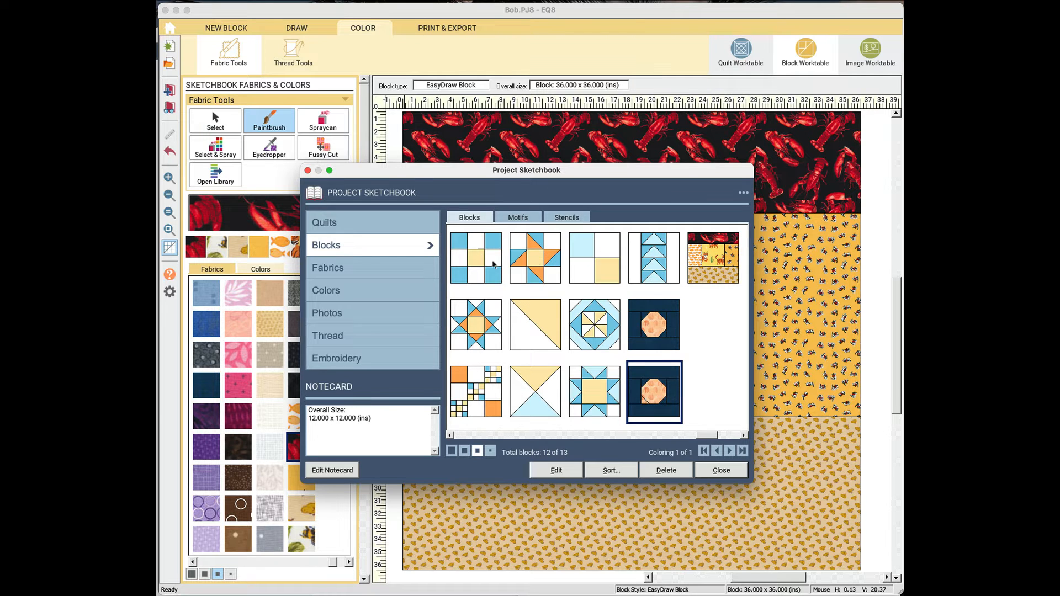
pyautogui.click(647, 257)
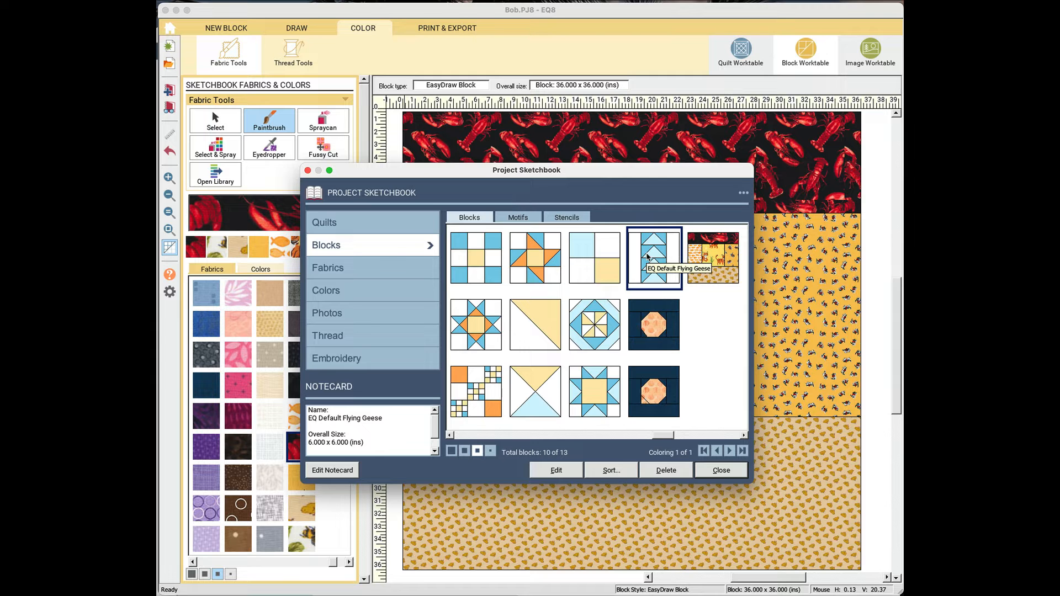
pyautogui.click(722, 470)
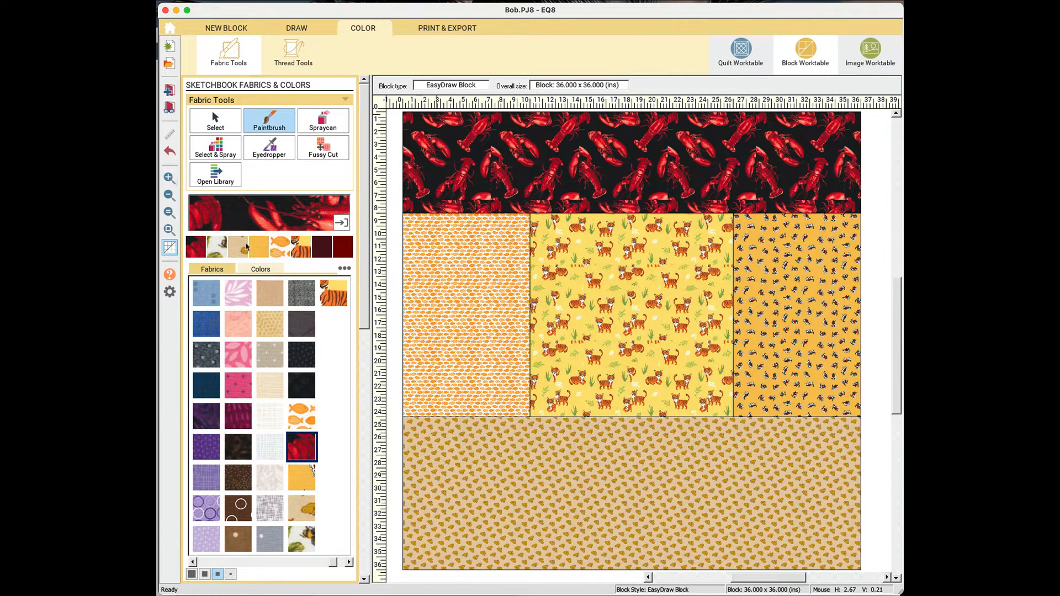
# Return to drawing the block and draw a diamond about 4 inches wide around the junction of the upper horizontal and left vertical lines.
pyautogui.click(289, 29)
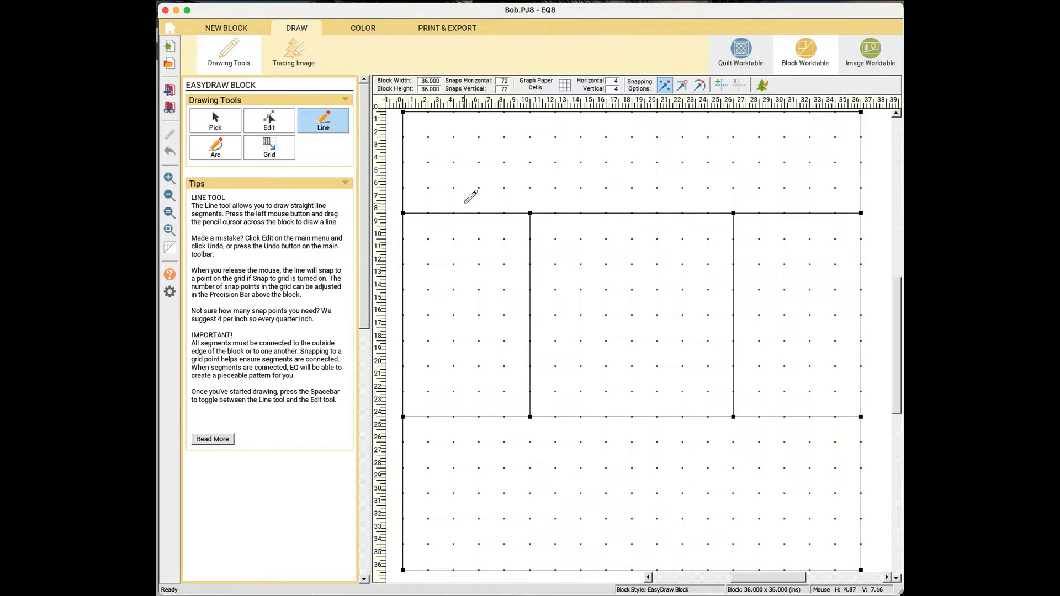
pyautogui.click(170, 179)
pyautogui.moveTo(483, 188); pyautogui.dragTo(587, 268)
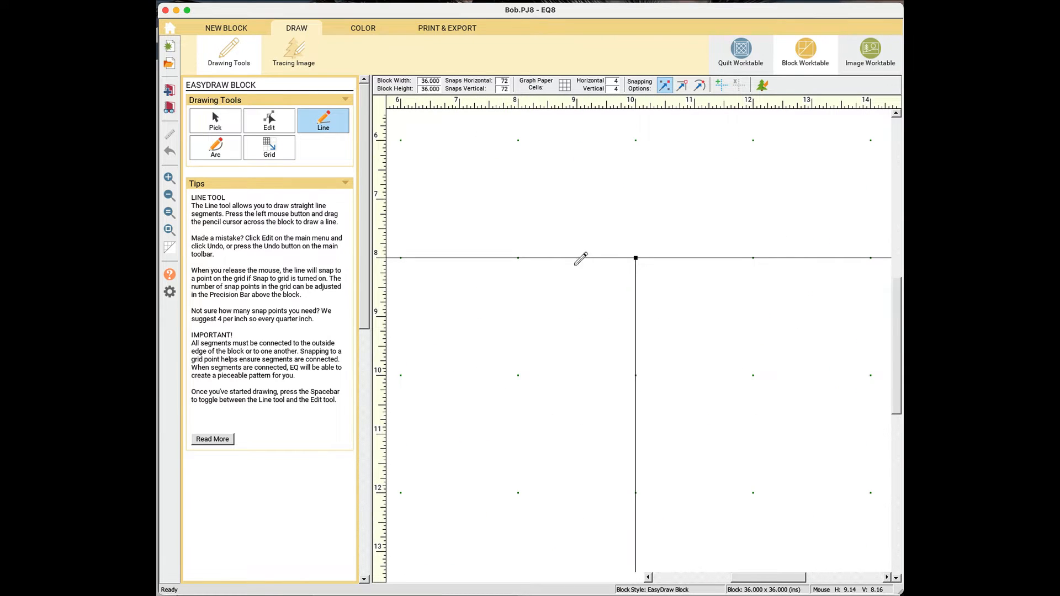
pyautogui.click(169, 230)
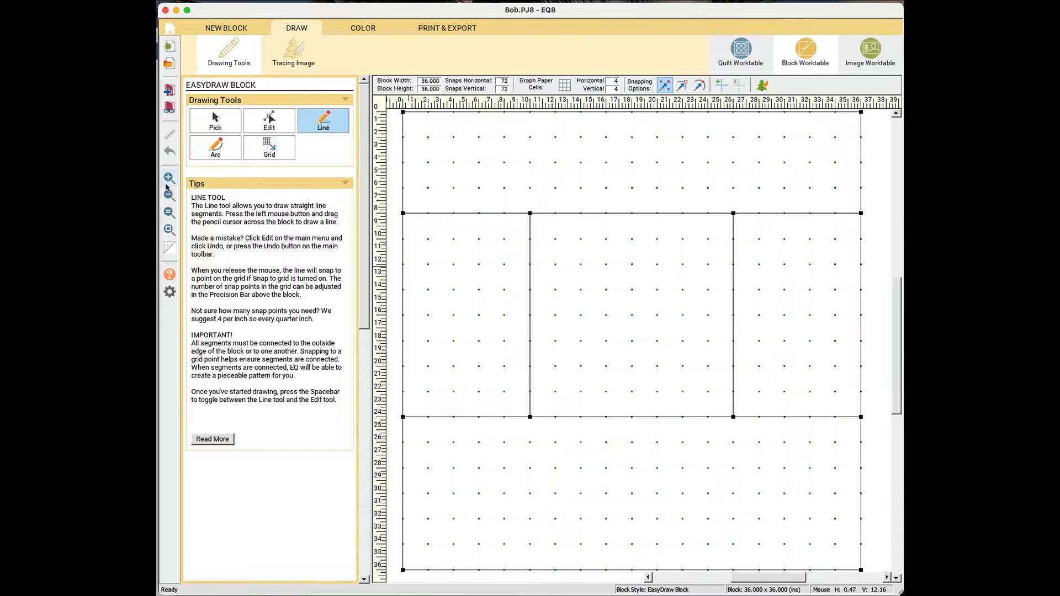
pyautogui.click(168, 178)
pyautogui.moveTo(488, 191); pyautogui.dragTo(668, 370)
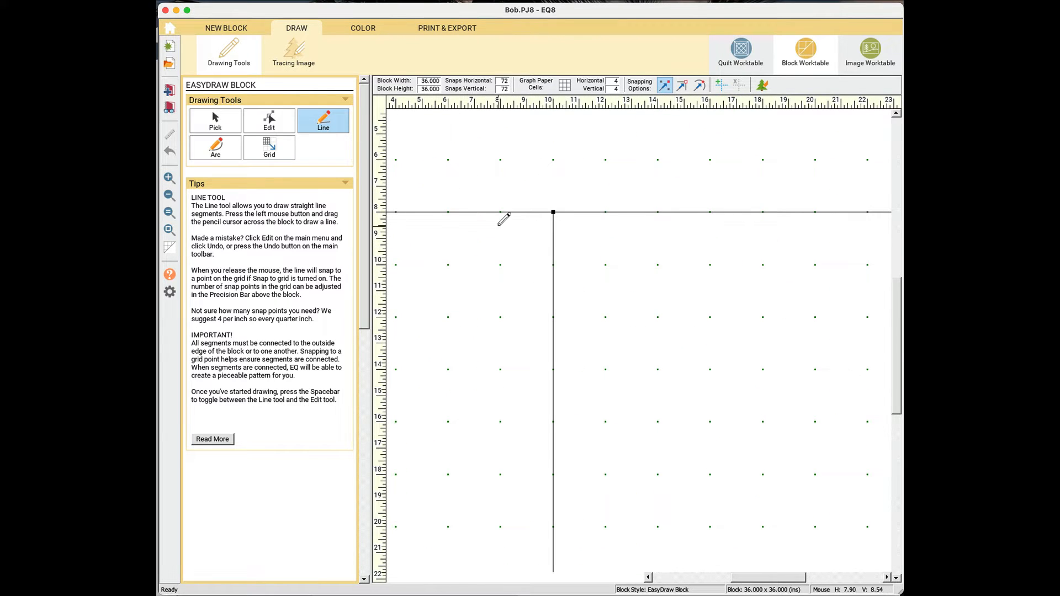
pyautogui.moveTo(500, 212)
pyautogui.mouseDown()
pyautogui.moveTo(551, 246)
pyautogui.moveTo(553, 264)
pyautogui.moveTo(620, 205)
pyautogui.moveTo(606, 212)
pyautogui.moveTo(554, 160)
pyautogui.mouseUp()
pyautogui.moveTo(554, 160); pyautogui.dragTo(500, 212)
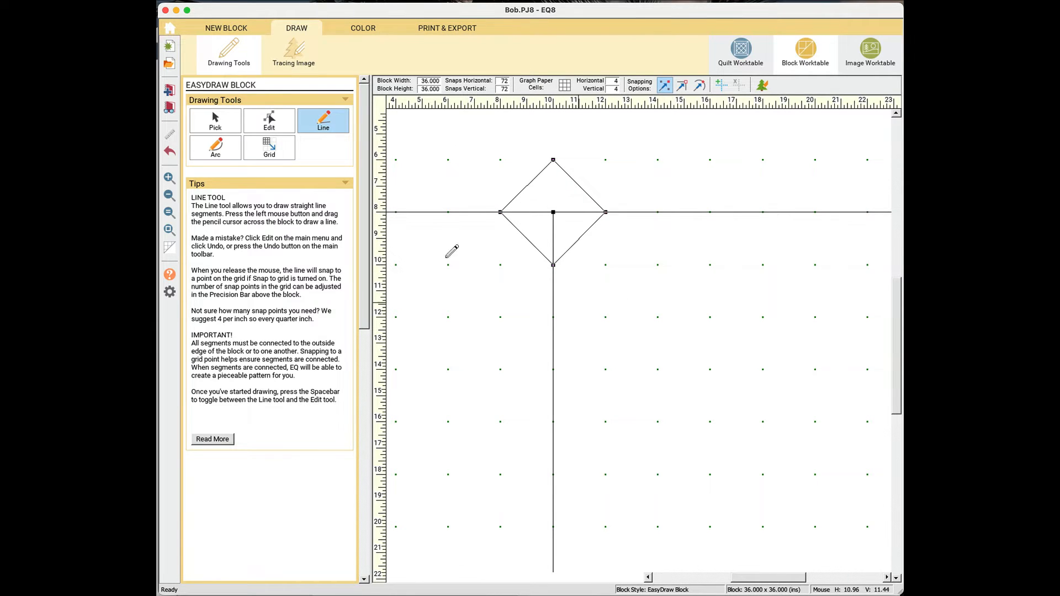
# Undo the four diagonal lines of the diamond and show the whole block again.
pyautogui.click(170, 152)
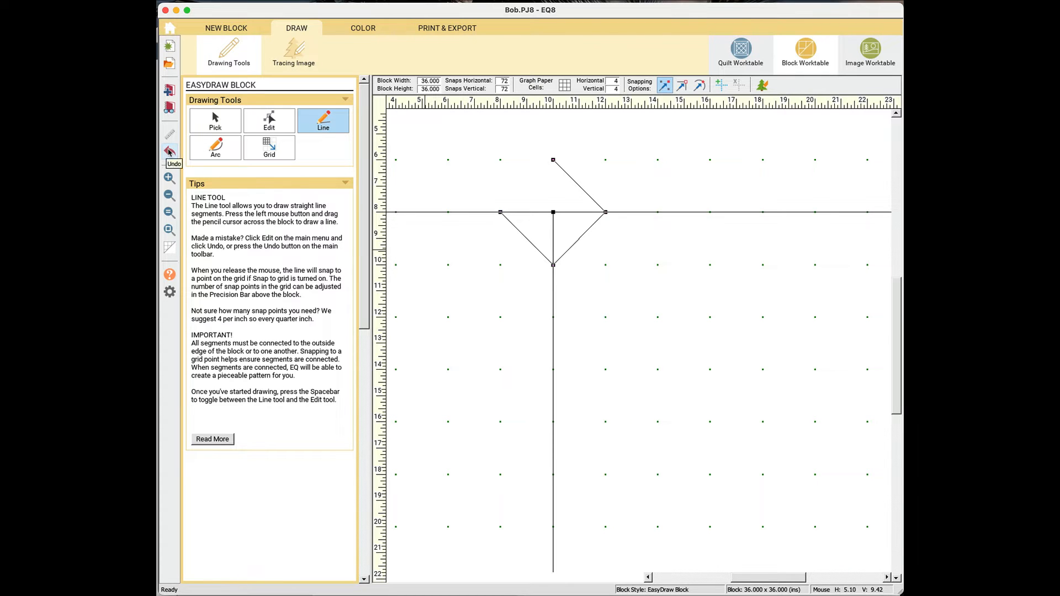
pyautogui.click(170, 152)
pyautogui.click(171, 153)
pyautogui.click(171, 153)
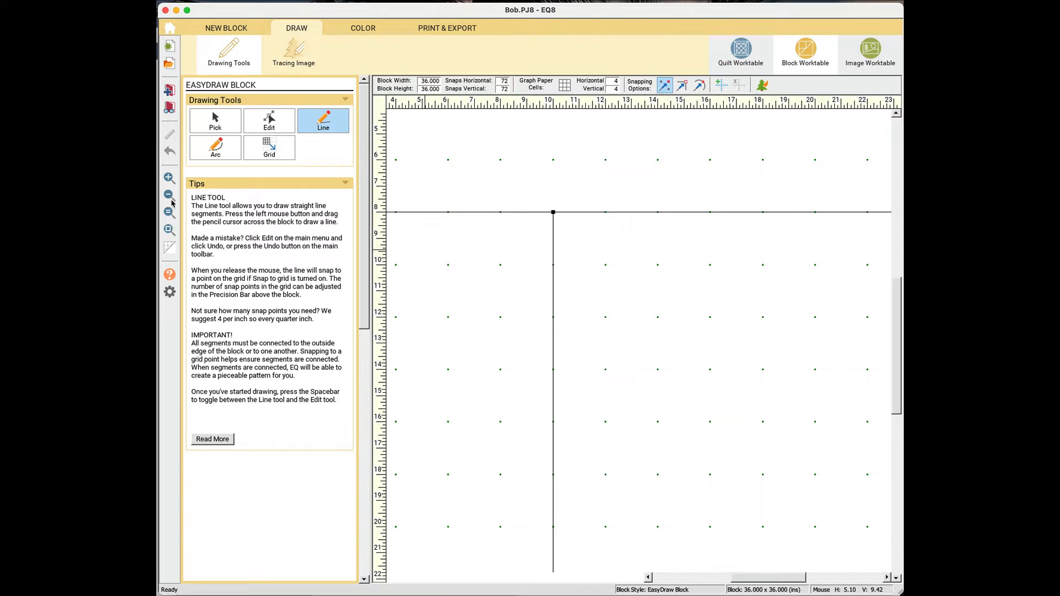
pyautogui.click(172, 230)
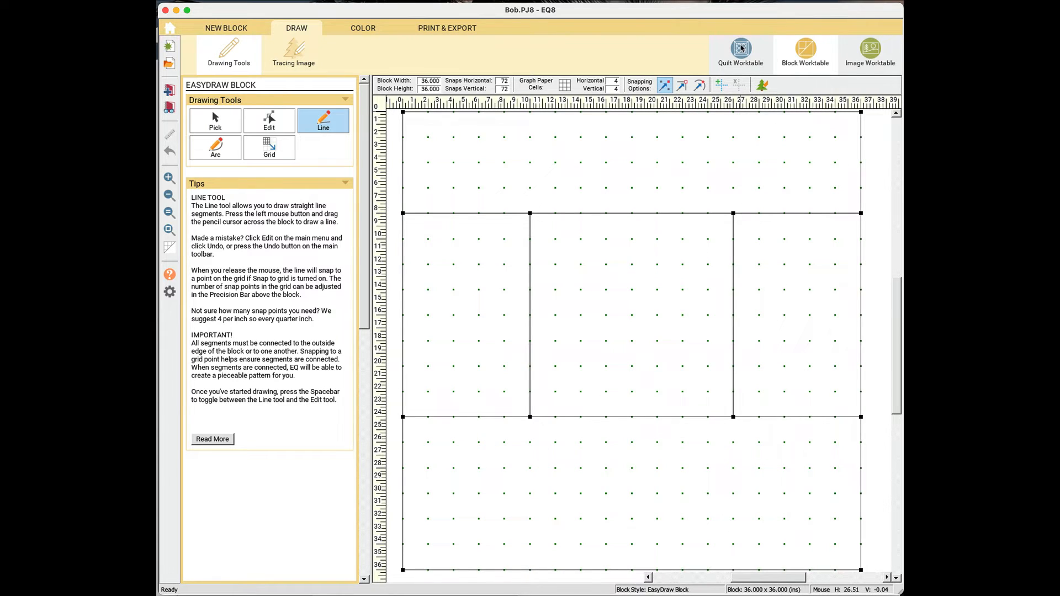
# Switch to the Quilt Worktable, start a new quilt in the Horizontal layout style, and open its layout settings.
pyautogui.click(742, 48)
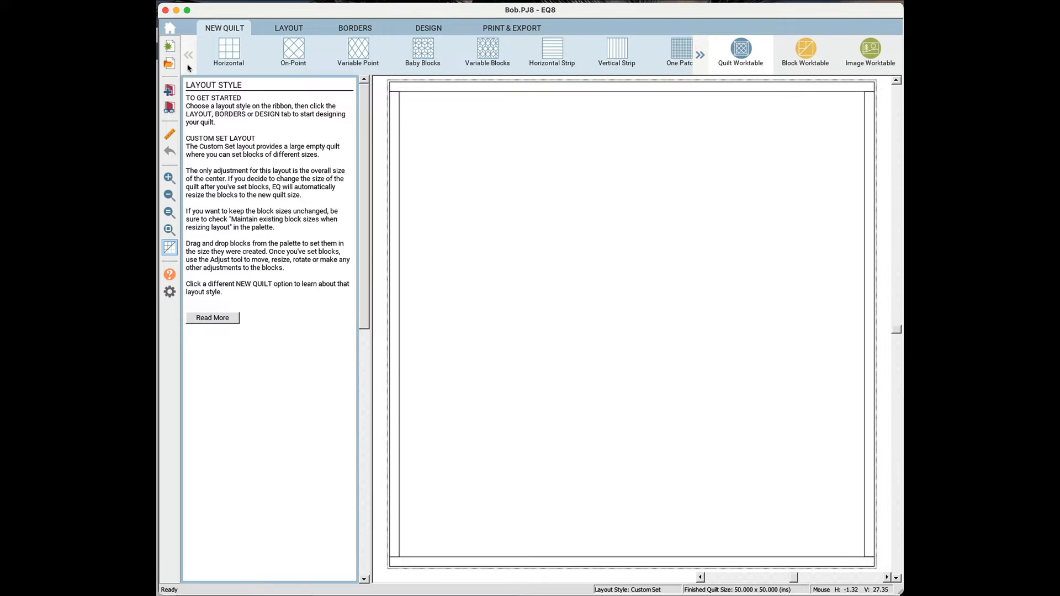
pyautogui.click(228, 49)
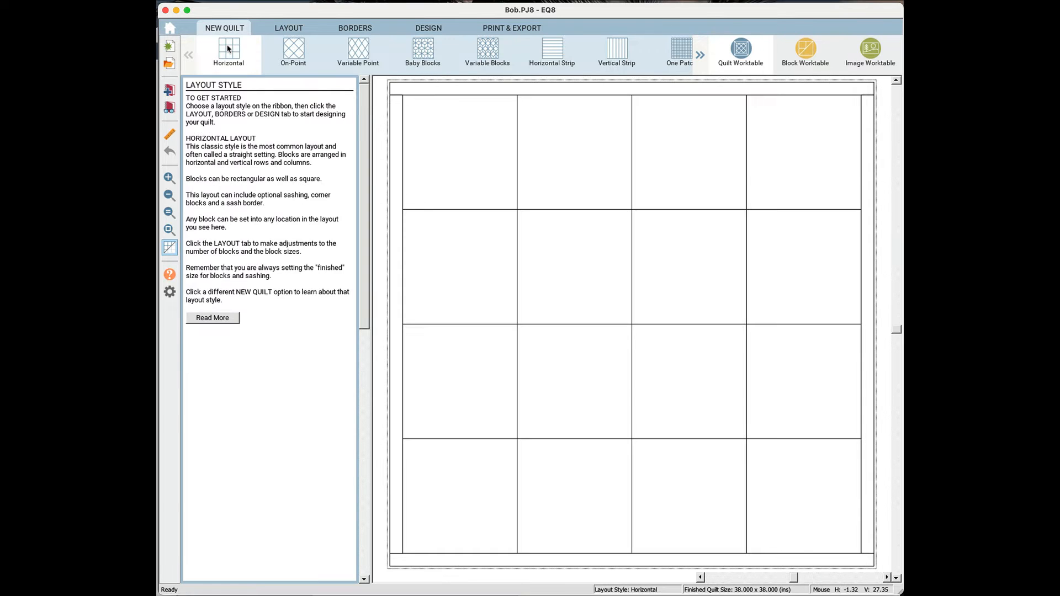
pyautogui.click(297, 30)
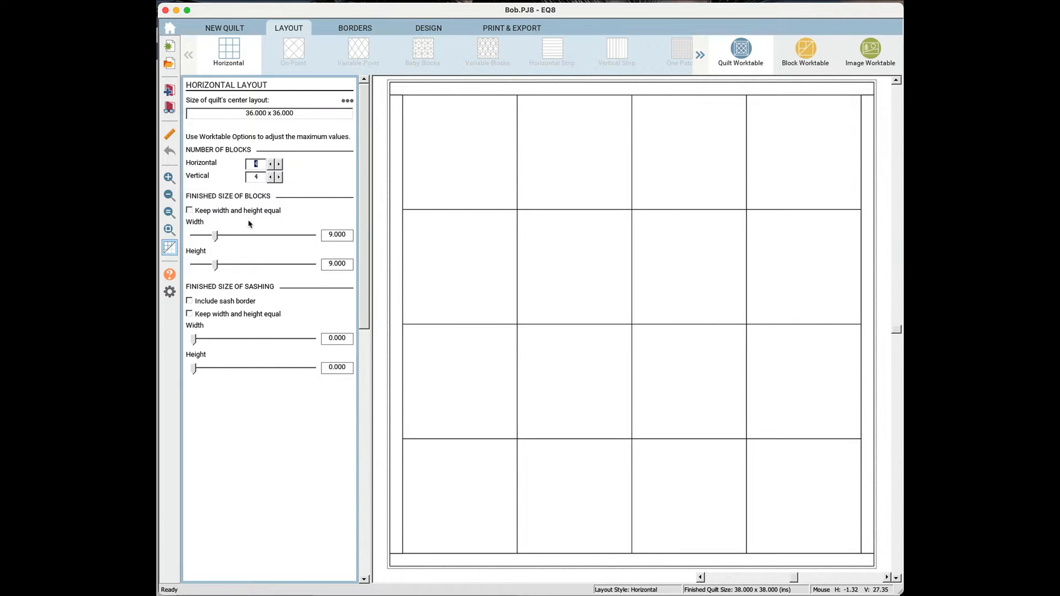
# Set the finished block width and height to 8 inches and the number of blocks across to 6.
pyautogui.click(216, 237)
pyautogui.doubleClick(331, 236)
pyautogui.write('8')
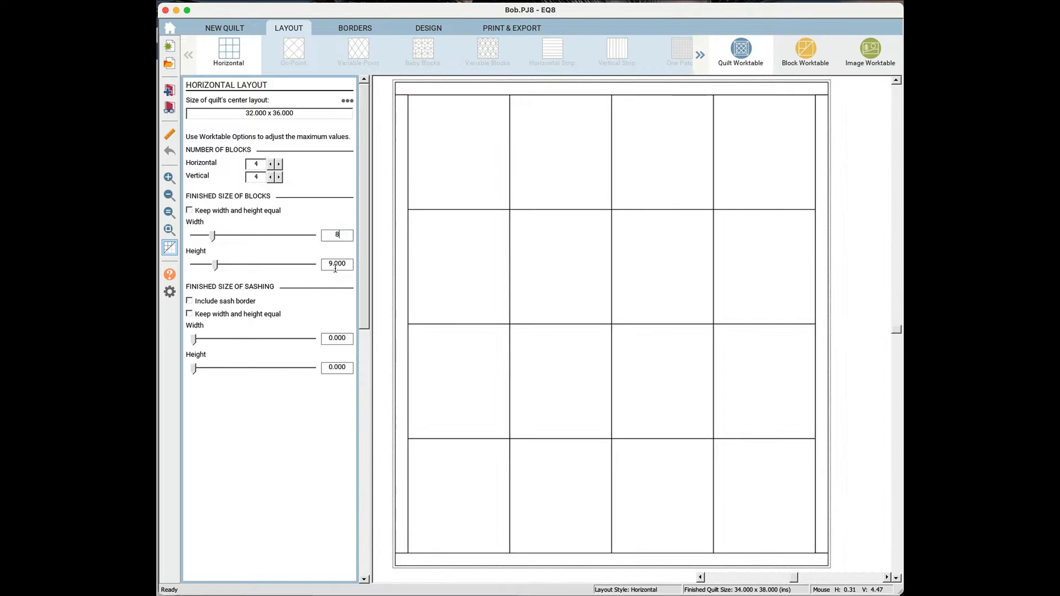
pyautogui.doubleClick(331, 264)
pyautogui.write('8')
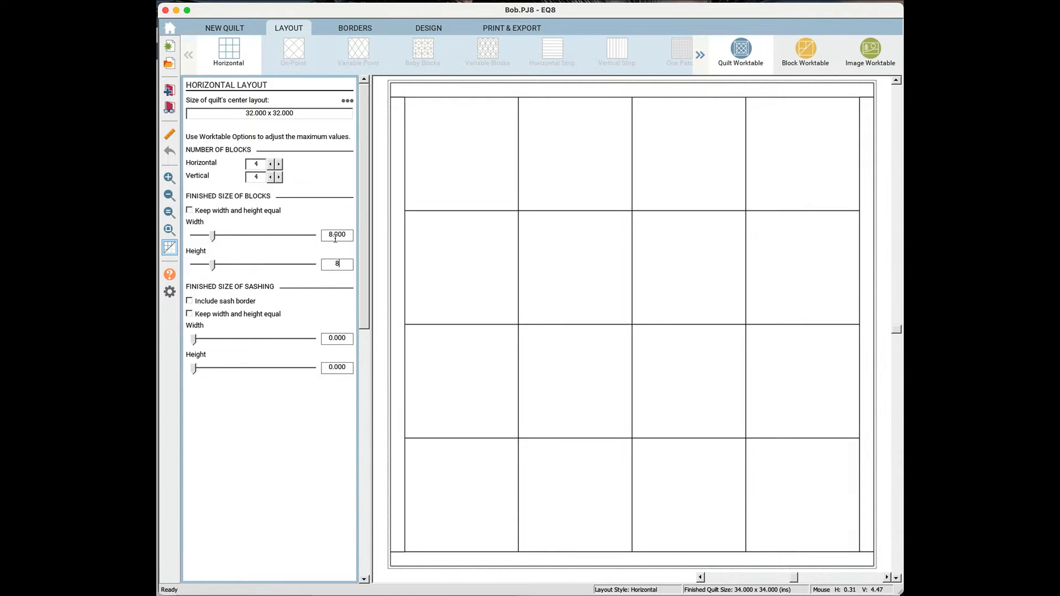
pyautogui.press('Return')
pyautogui.click(279, 164)
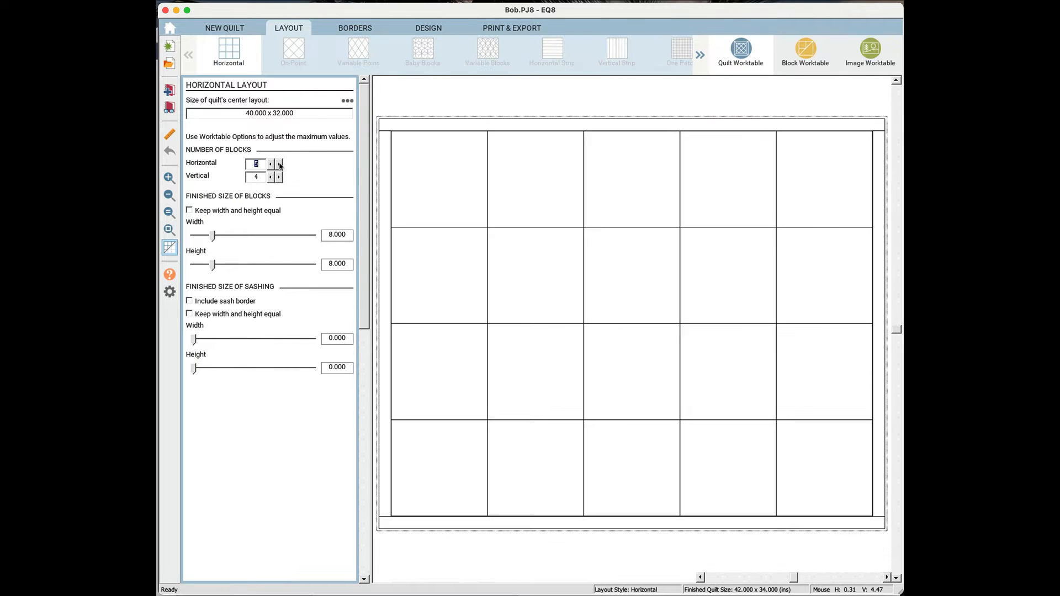
pyautogui.click(279, 164)
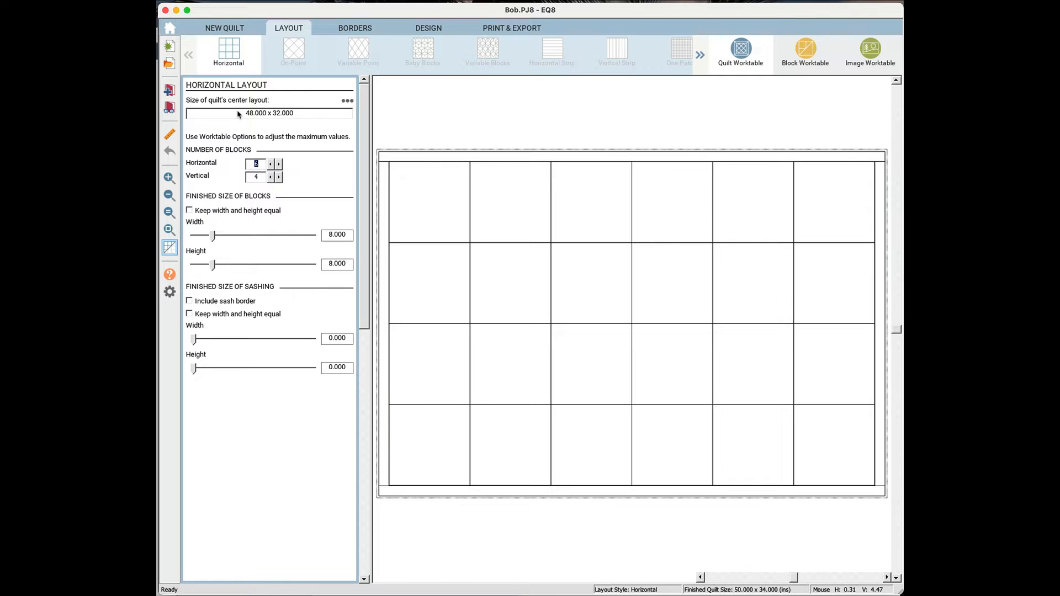
# Set the layout to 8 blocks across and 8 down, with sashing 1.5 inches wide and high.
pyautogui.click(279, 177)
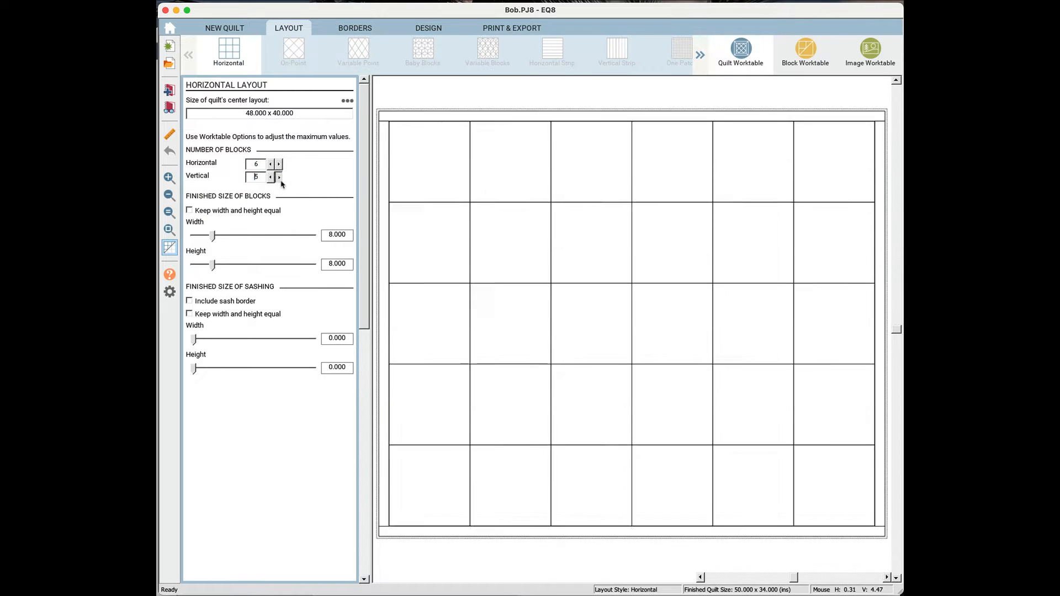
pyautogui.click(279, 177)
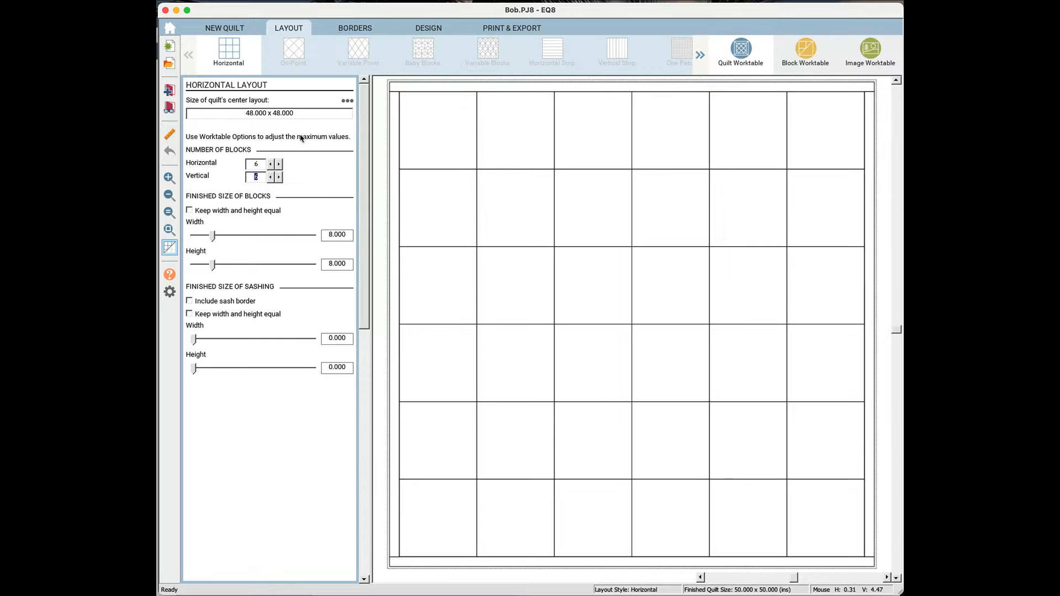
pyautogui.click(279, 167)
pyautogui.click(280, 178)
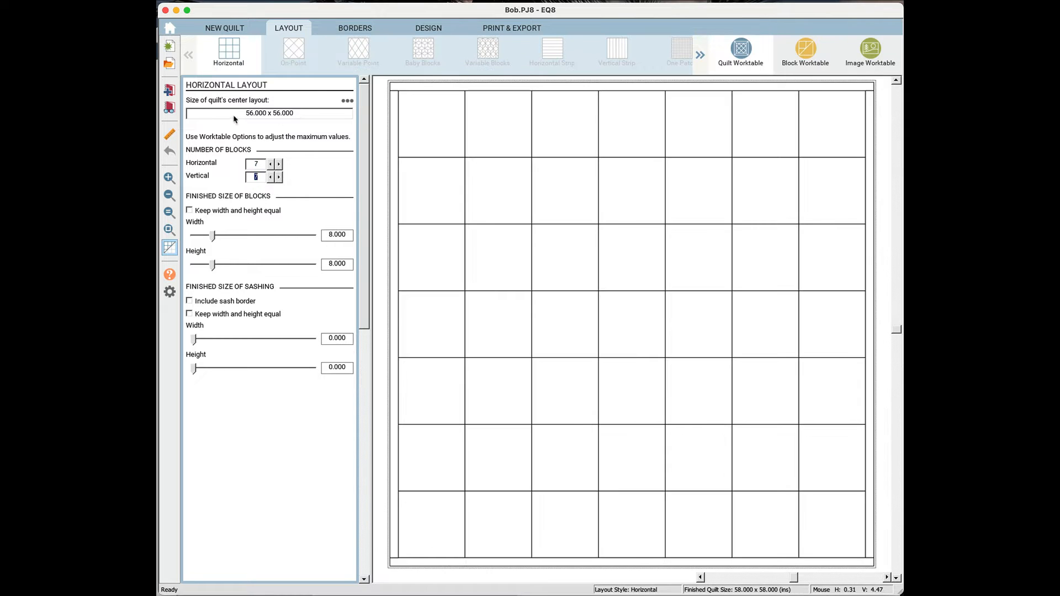
pyautogui.click(279, 164)
pyautogui.click(280, 176)
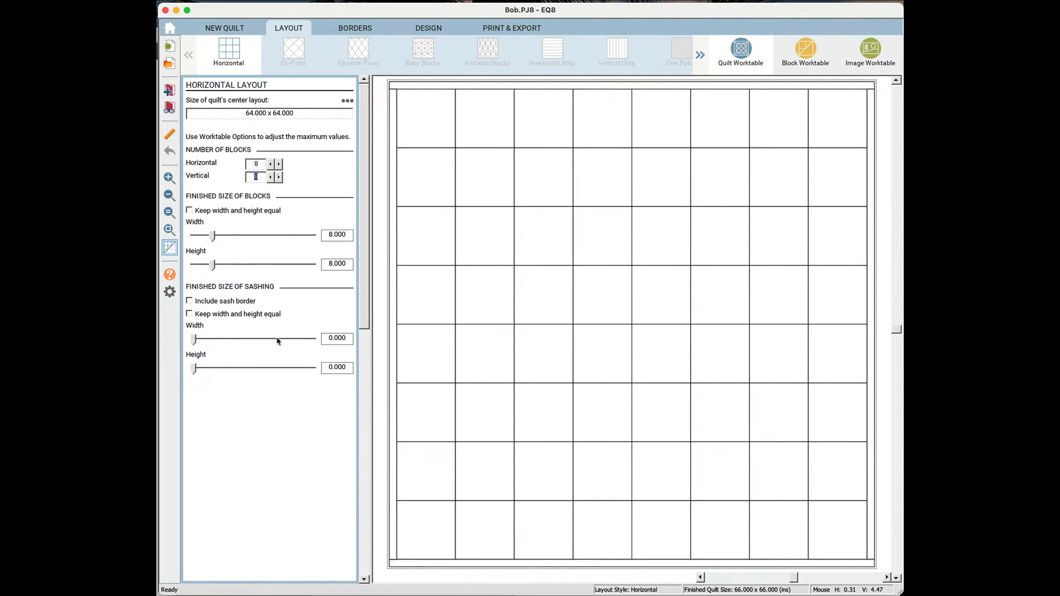
pyautogui.moveTo(193, 341); pyautogui.dragTo(212, 373)
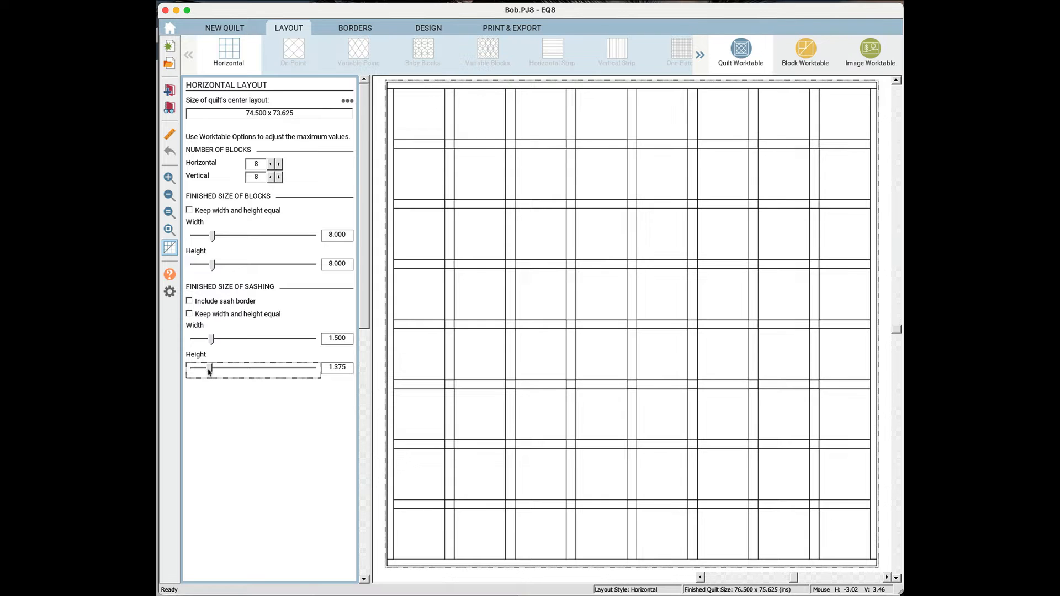
pyautogui.moveTo(213, 372); pyautogui.dragTo(214, 370)
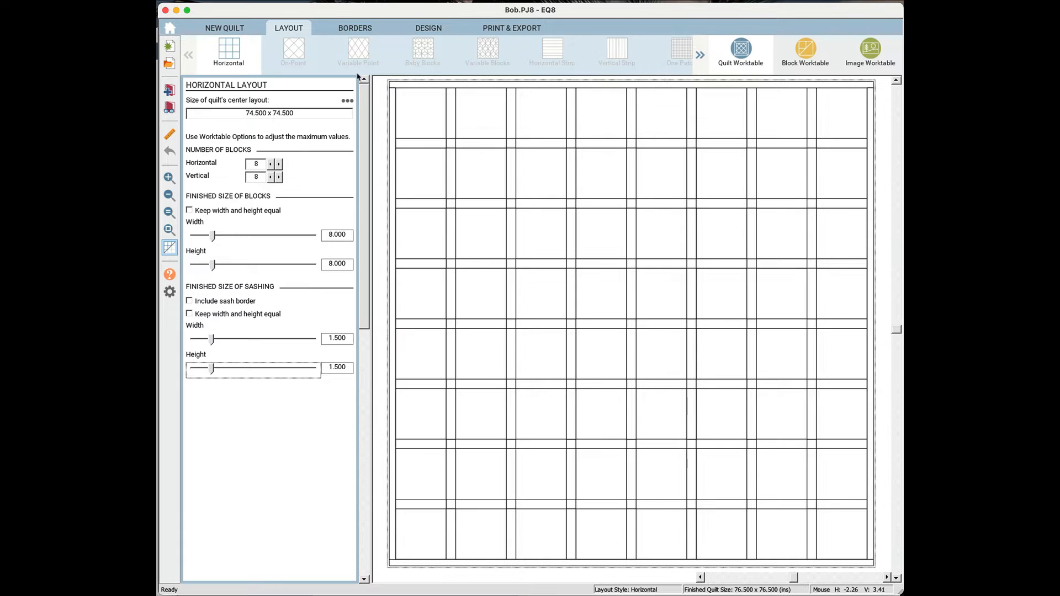
# Open the border settings and try the Half Drop Blocks, Spaced Squares and Half Drop Diamonds styles on the border.
pyautogui.click(357, 30)
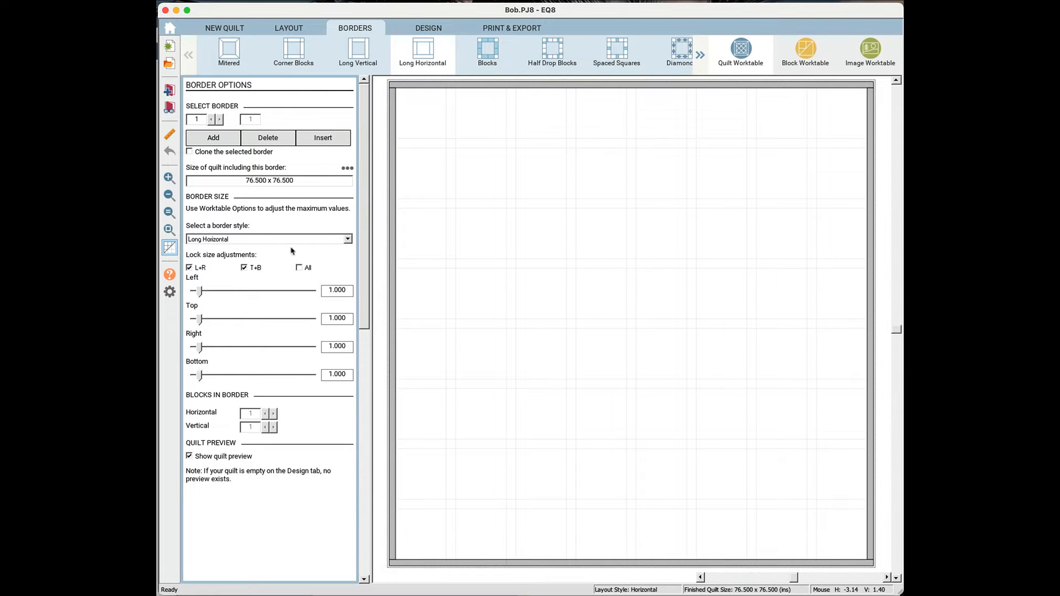
pyautogui.click(550, 54)
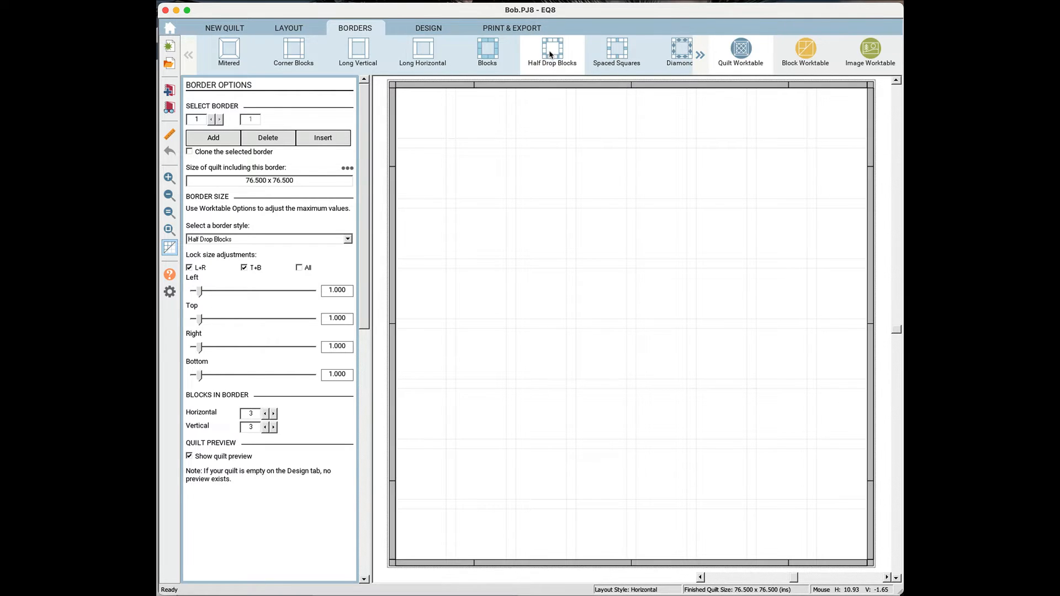
pyautogui.click(617, 52)
pyautogui.click(700, 55)
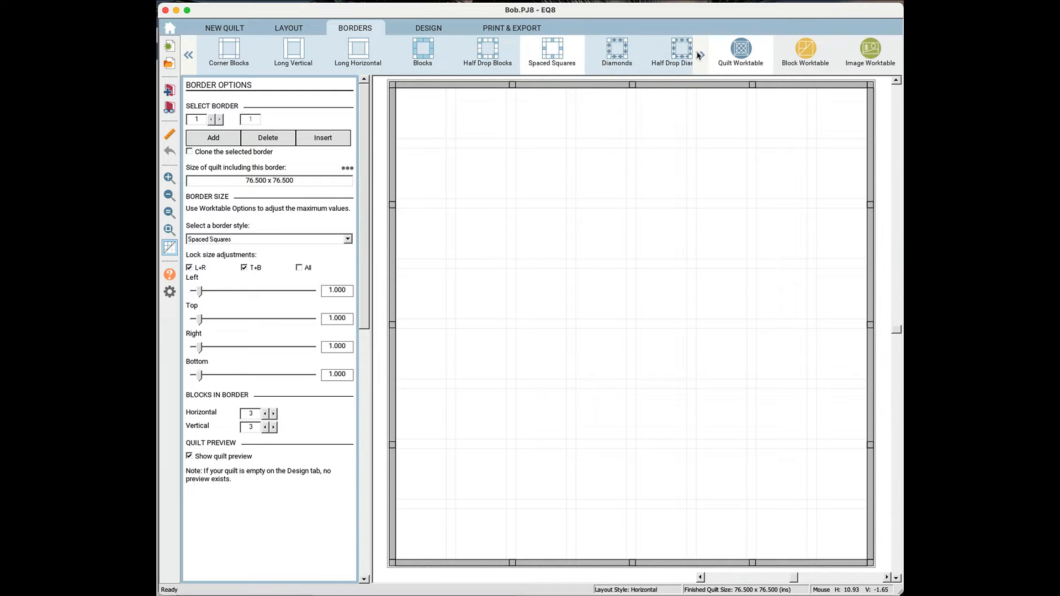
pyautogui.click(700, 55)
pyautogui.click(613, 52)
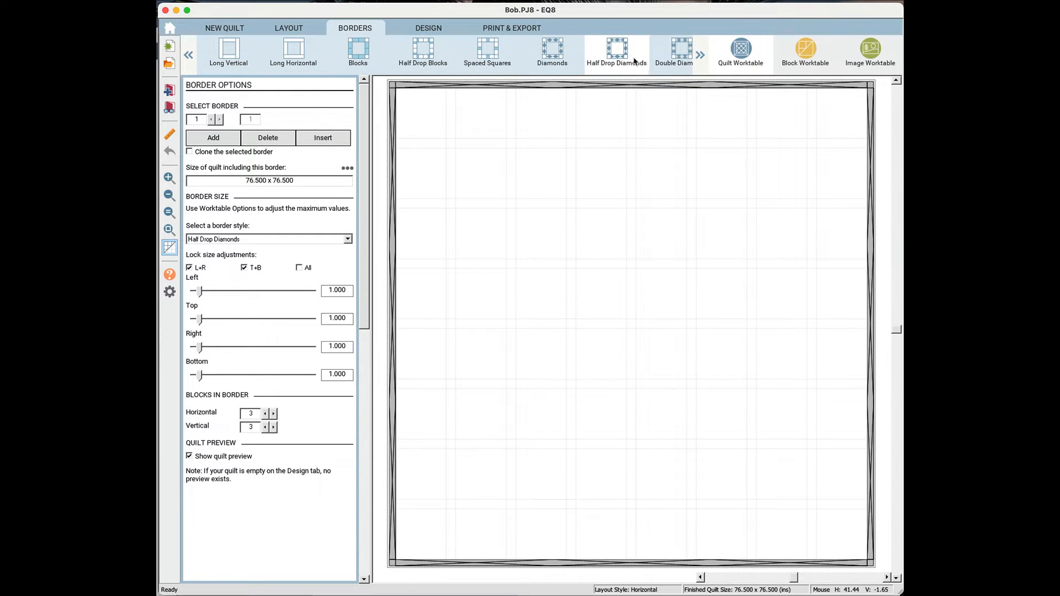
# Set the number of blocks in the border to 6 horizontally and 6 vertically.
pyautogui.click(273, 414)
pyautogui.click(274, 414)
pyautogui.click(274, 415)
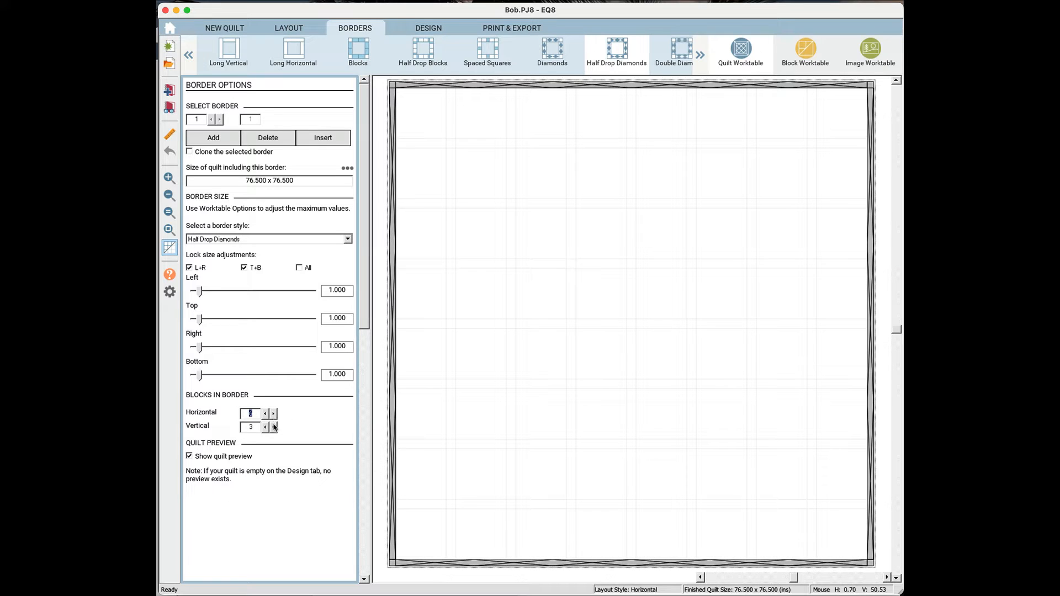
pyautogui.click(274, 427)
pyautogui.click(274, 427)
pyautogui.click(274, 427)
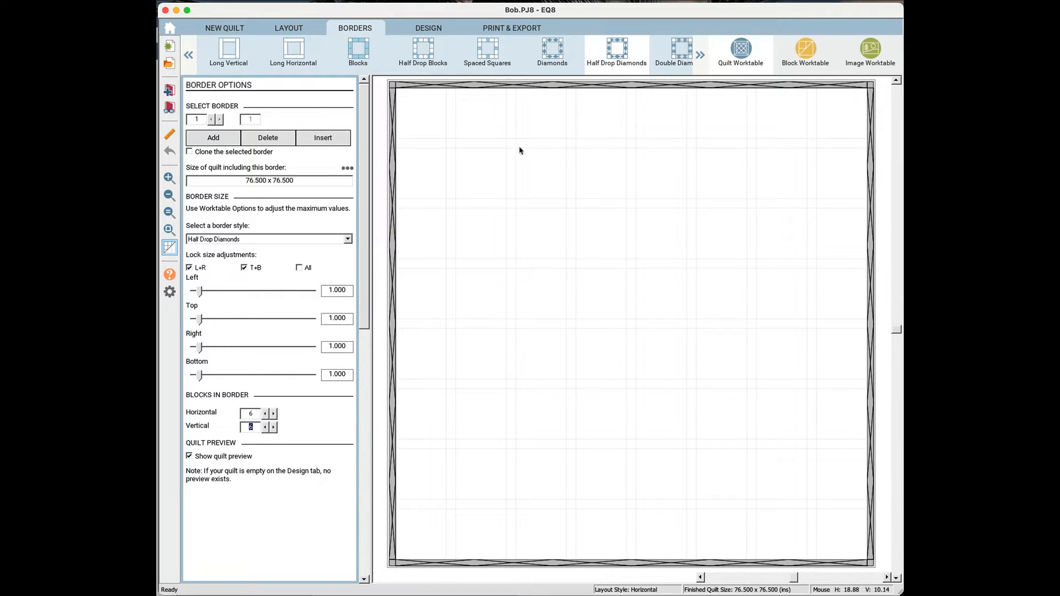
# Change the border style to Half Drop Big & Little Diamonds and set 8 border blocks horizontally and vertically.
pyautogui.click(699, 58)
pyautogui.click(698, 58)
pyautogui.click(699, 58)
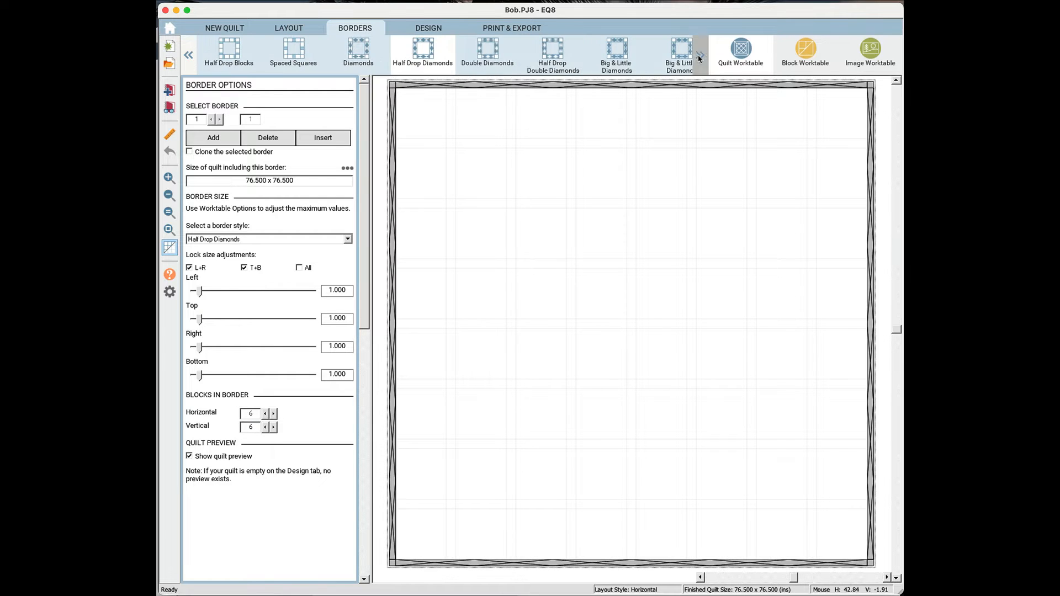
pyautogui.click(669, 56)
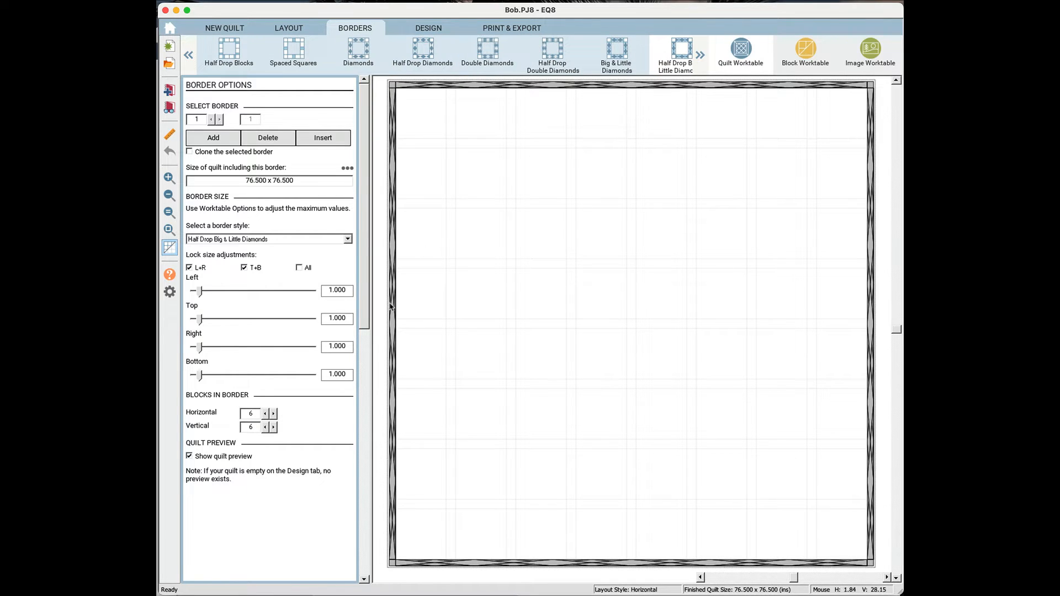
pyautogui.click(275, 414)
pyautogui.click(274, 414)
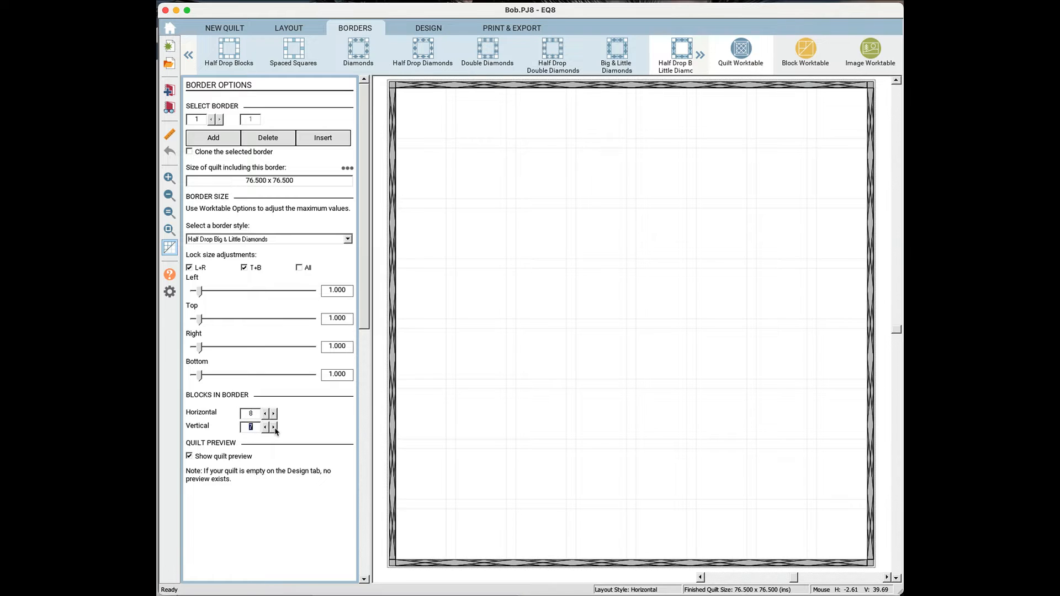
# Try the Points In border style and the Half Drop Blocks style on the quilt.
pyautogui.click(701, 58)
pyautogui.click(701, 57)
pyautogui.click(700, 55)
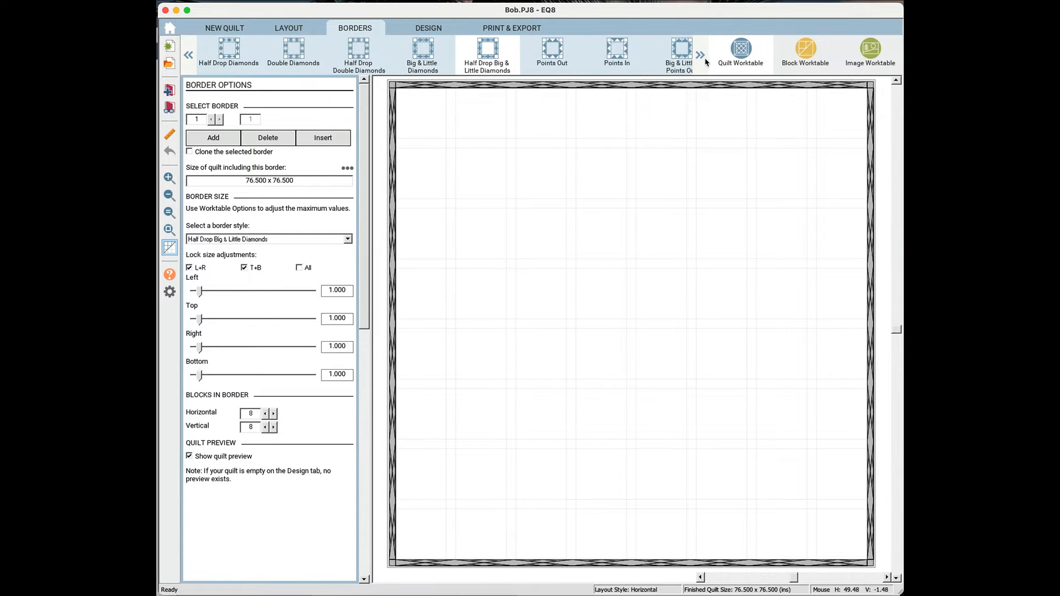
pyautogui.click(630, 53)
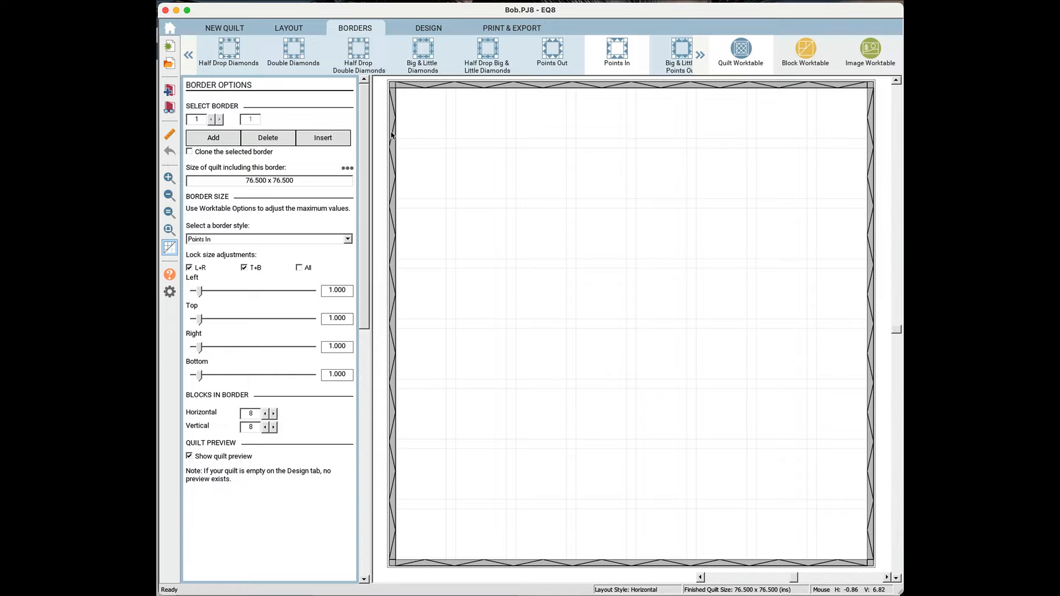
pyautogui.click(192, 57)
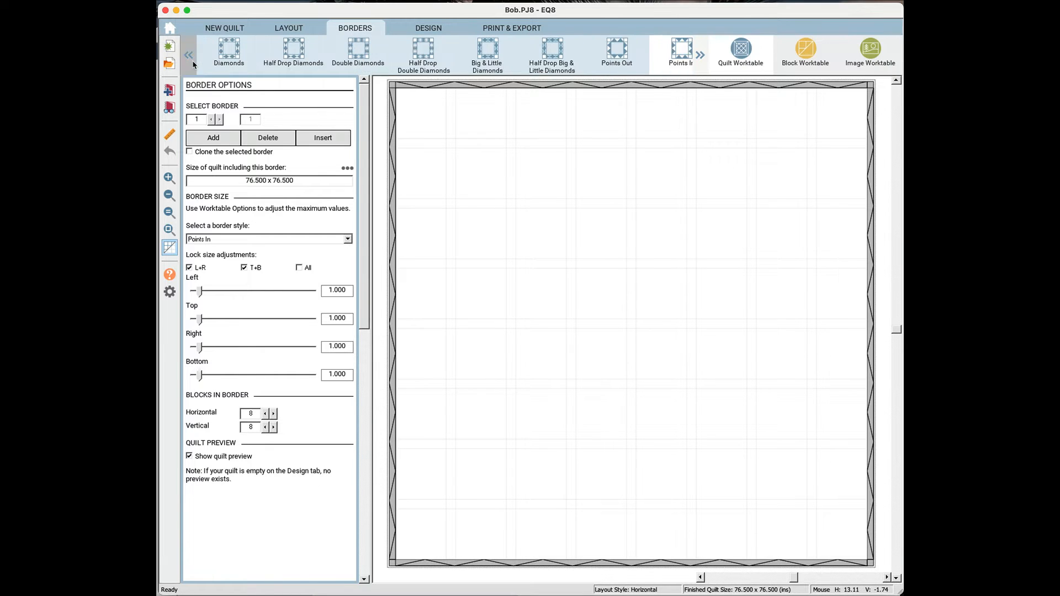
pyautogui.click(222, 54)
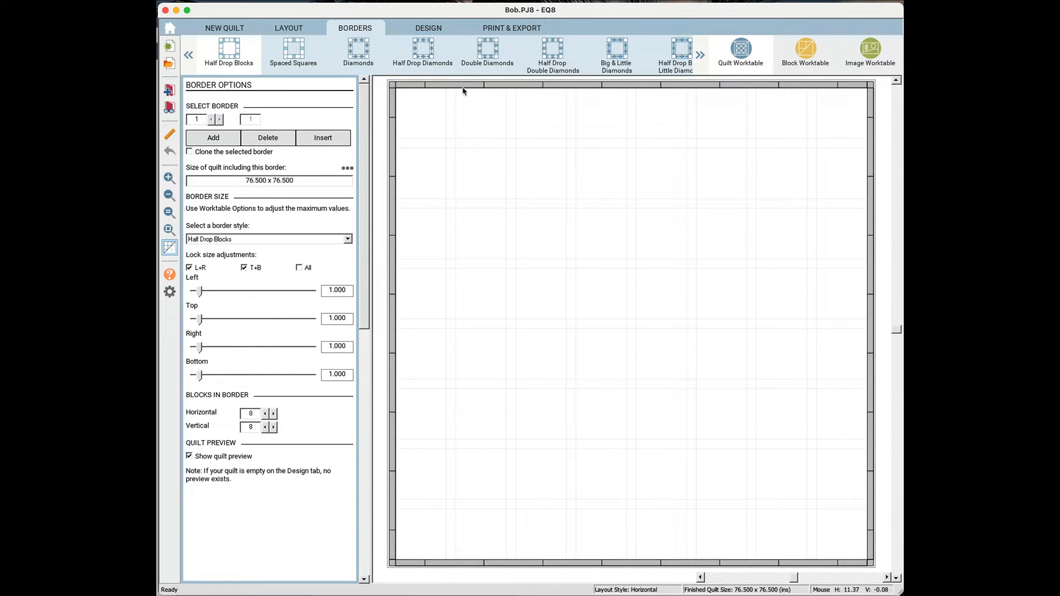
# Apply the Blocks border style, lock all sides together at 3 inches, and set 9 border blocks horizontally and vertically.
pyautogui.click(189, 55)
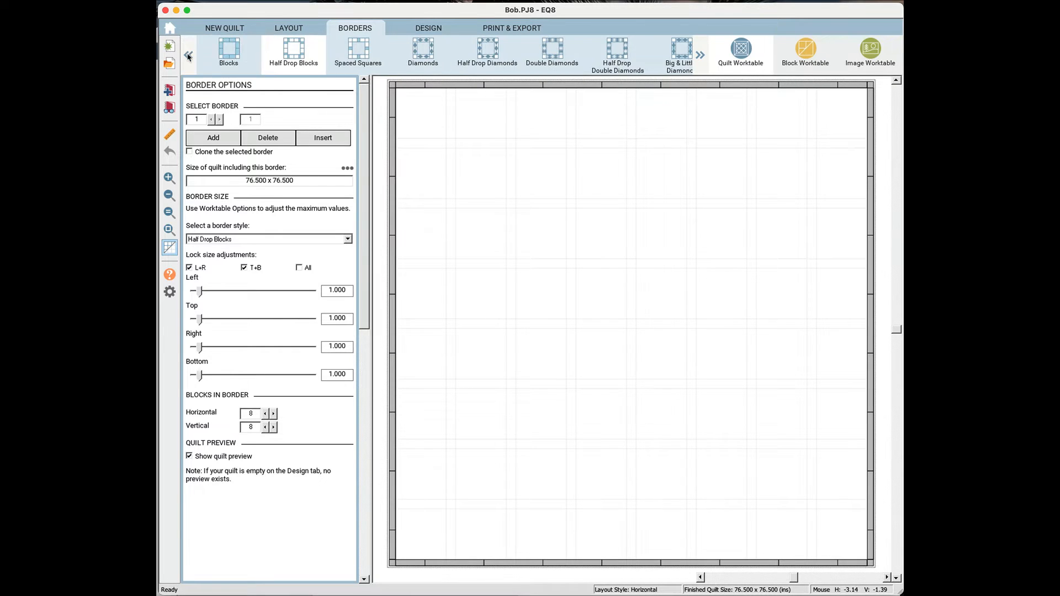
pyautogui.click(235, 52)
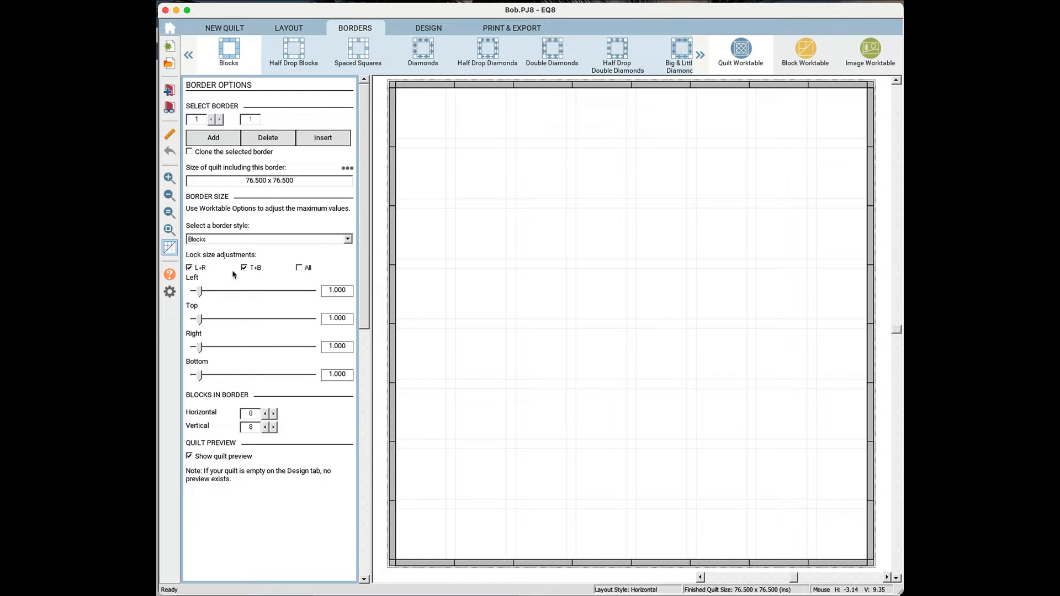
pyautogui.click(300, 268)
pyautogui.doubleClick(334, 289)
pyautogui.write('3')
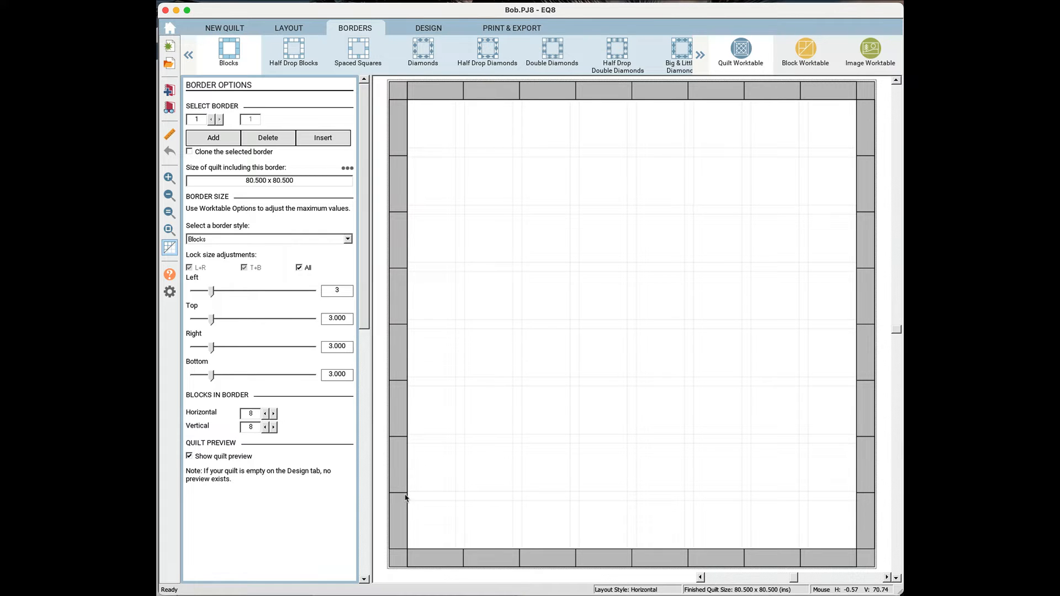
pyautogui.click(274, 414)
pyautogui.click(275, 427)
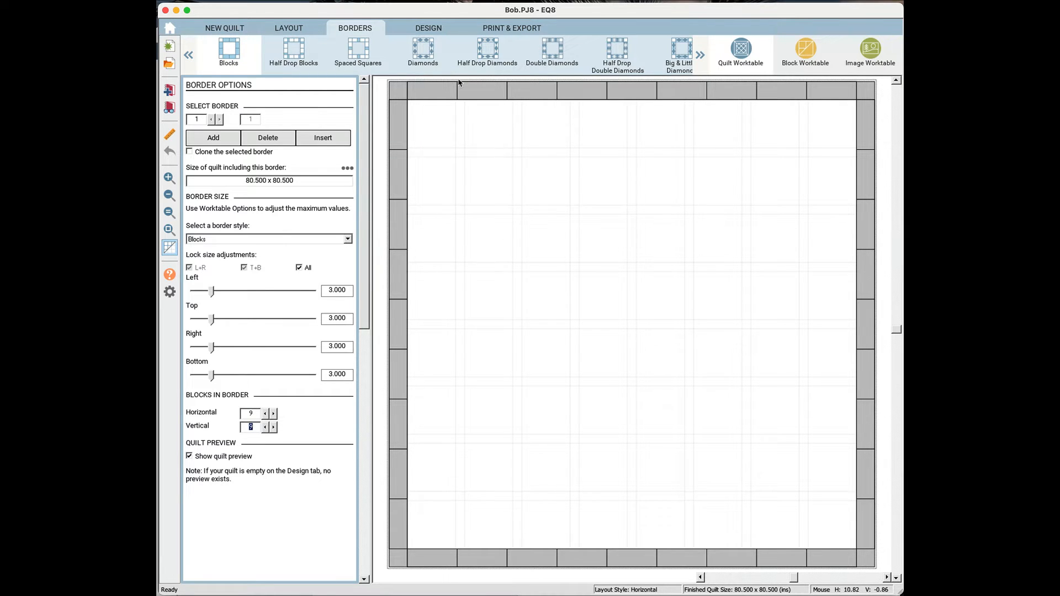
# Go to the quilt design stage, select the second fabric-colored block in the sketchbook, and briefly check its drawing on the Block Worktable.
pyautogui.click(433, 28)
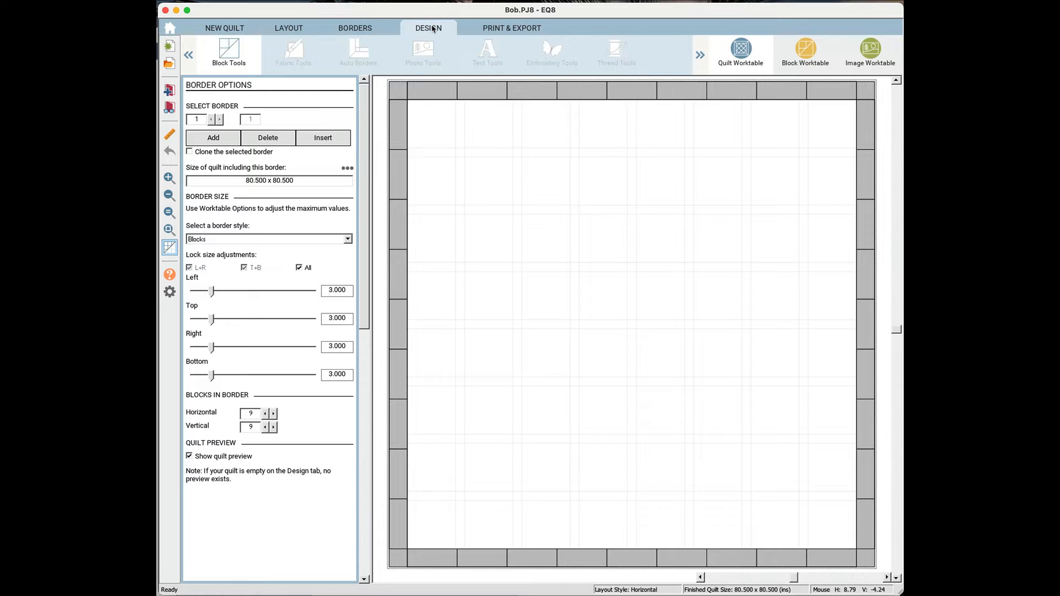
pyautogui.click(332, 572)
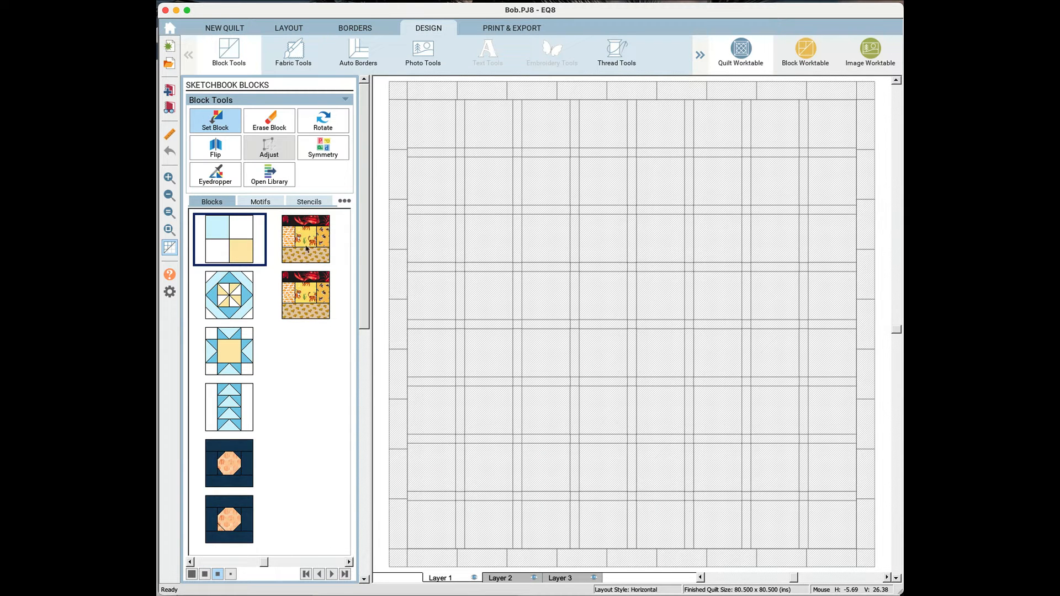
pyautogui.click(314, 285)
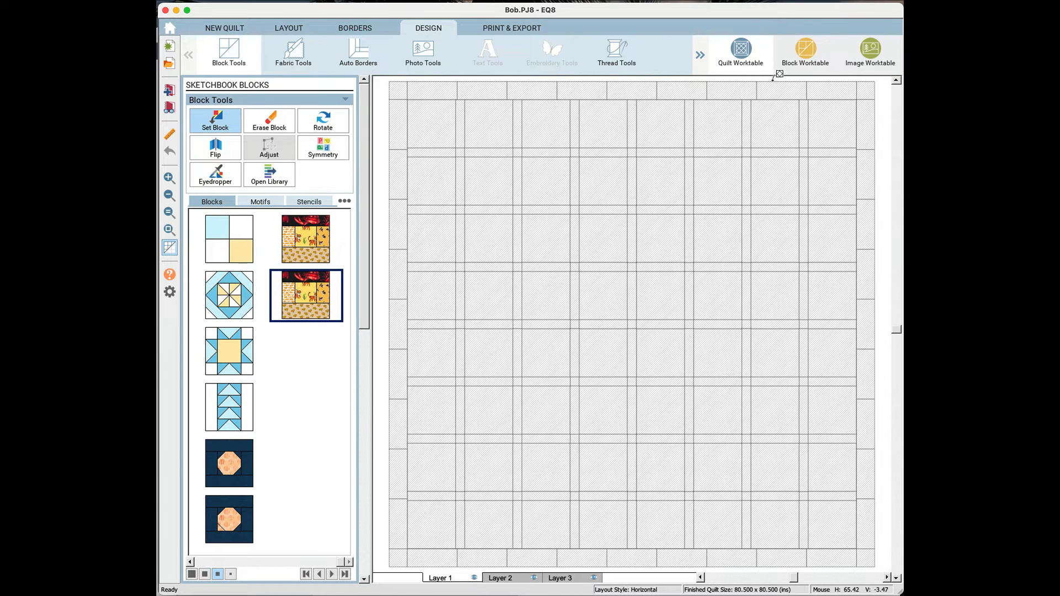
pyautogui.click(803, 61)
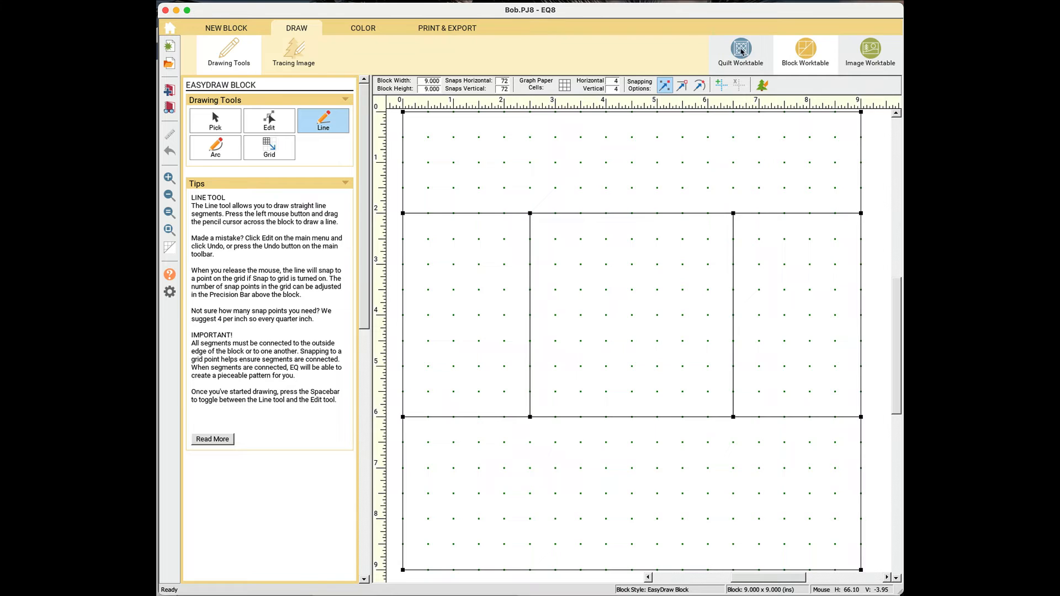
pyautogui.click(741, 51)
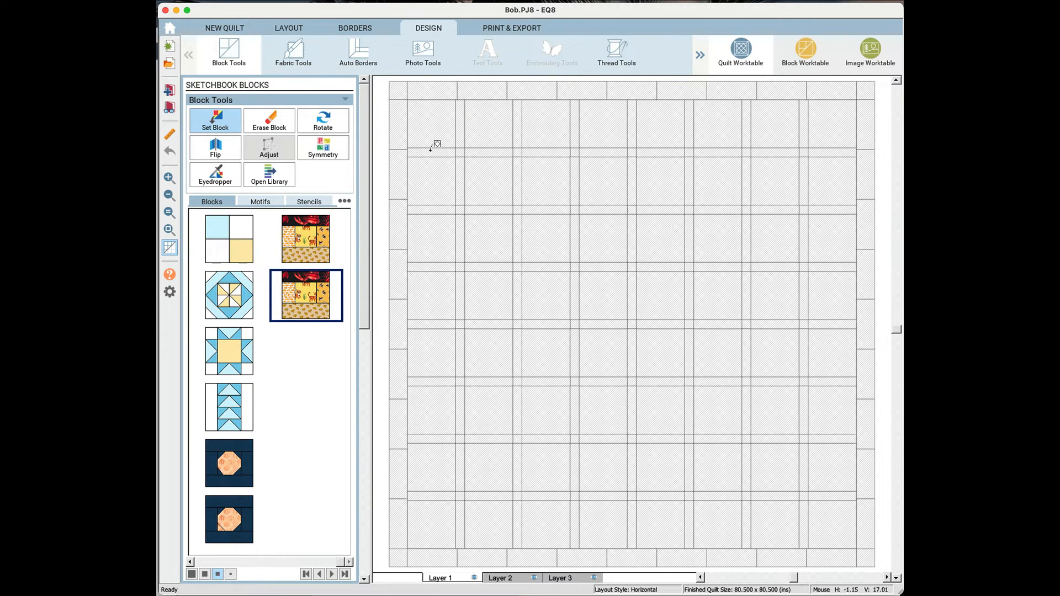
# Set the selected block into the first four spaces of the quilt's top row, rechecking the layout settings along the way.
pyautogui.click(439, 124)
pyautogui.click(489, 123)
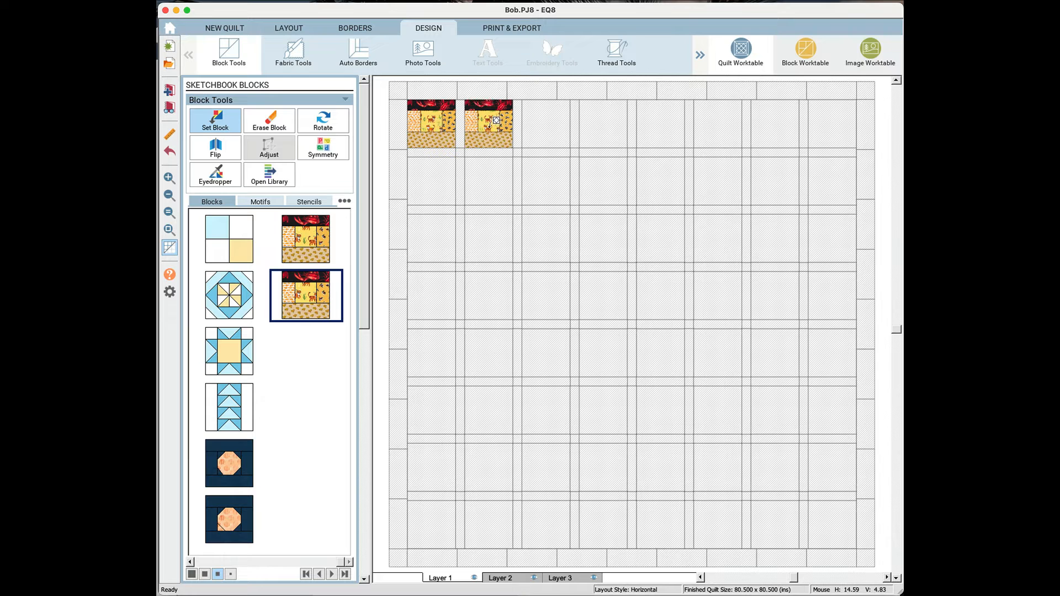
pyautogui.click(547, 116)
pyautogui.click(291, 28)
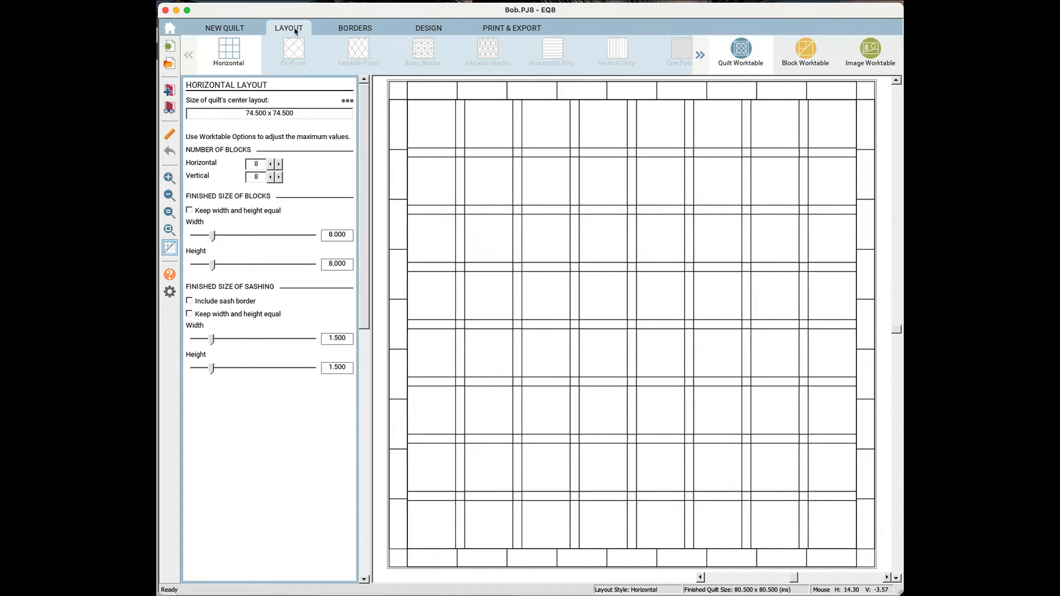
pyautogui.click(430, 29)
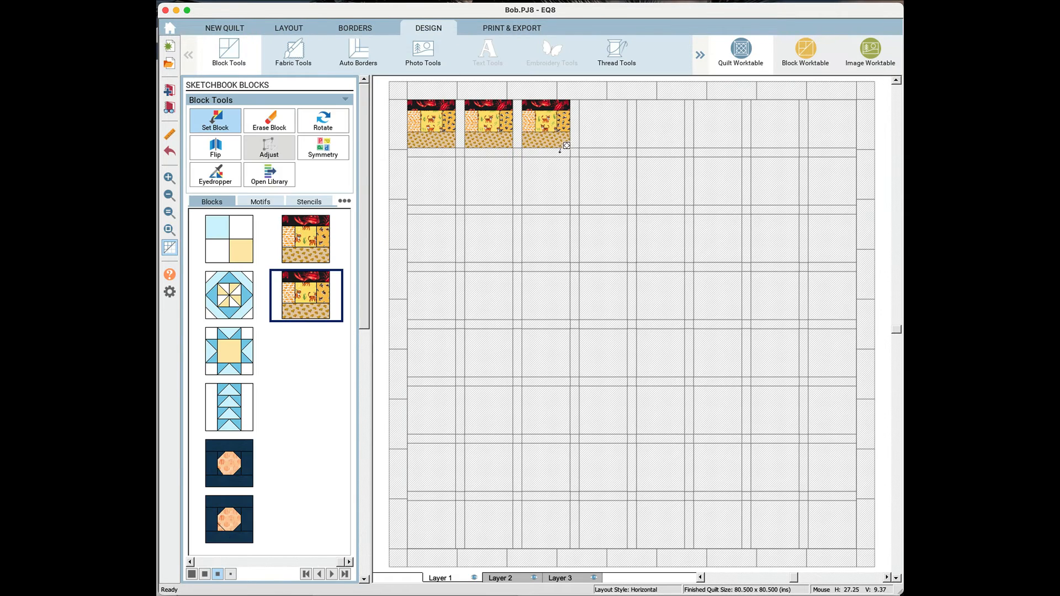
pyautogui.click(607, 122)
# Set the block into the first four spaces of the second row and the first five spaces of the third row.
pyautogui.click(595, 179)
pyautogui.click(550, 184)
pyautogui.click(492, 183)
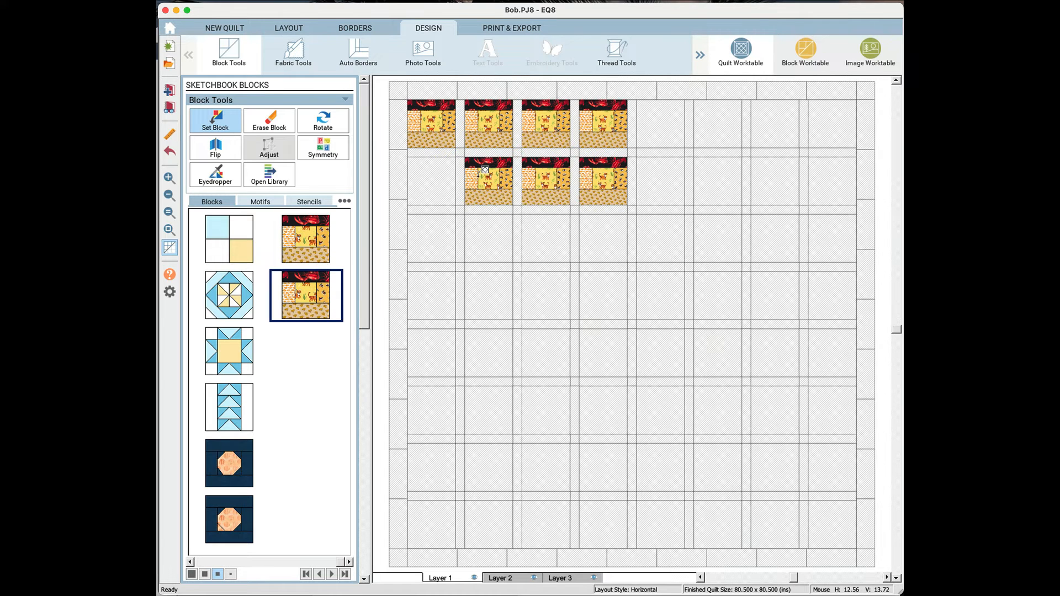
pyautogui.click(435, 184)
pyautogui.click(431, 231)
pyautogui.click(478, 232)
pyautogui.click(544, 232)
pyautogui.click(606, 231)
pyautogui.click(663, 221)
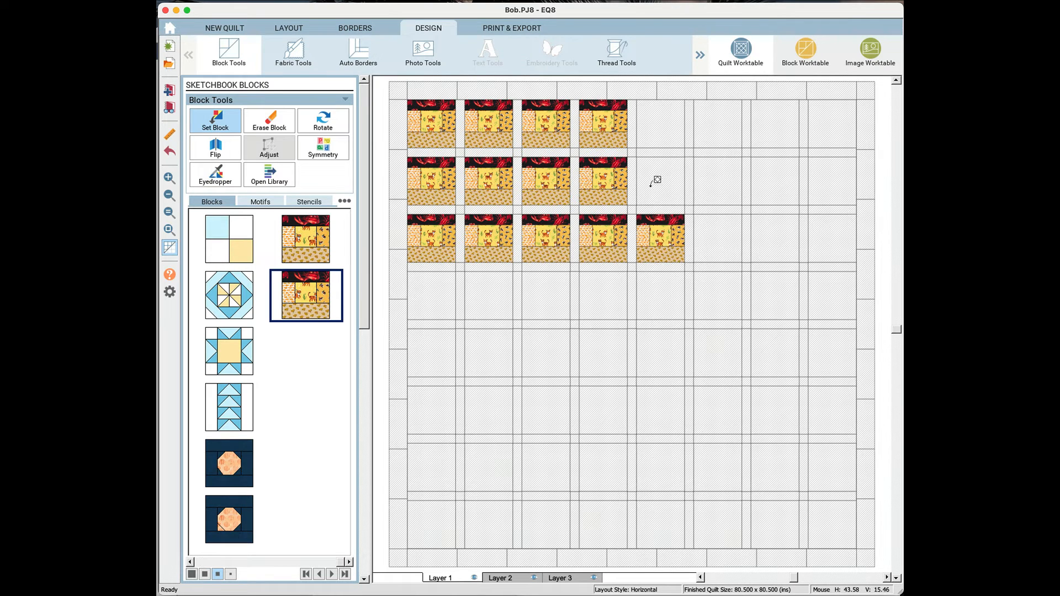
# Fill the remaining empty block spaces of the quilt's top three rows with the same block.
pyautogui.click(656, 181)
pyautogui.click(670, 127)
pyautogui.click(711, 121)
pyautogui.click(732, 175)
pyautogui.click(729, 237)
pyautogui.click(785, 240)
pyautogui.click(776, 187)
pyautogui.click(779, 127)
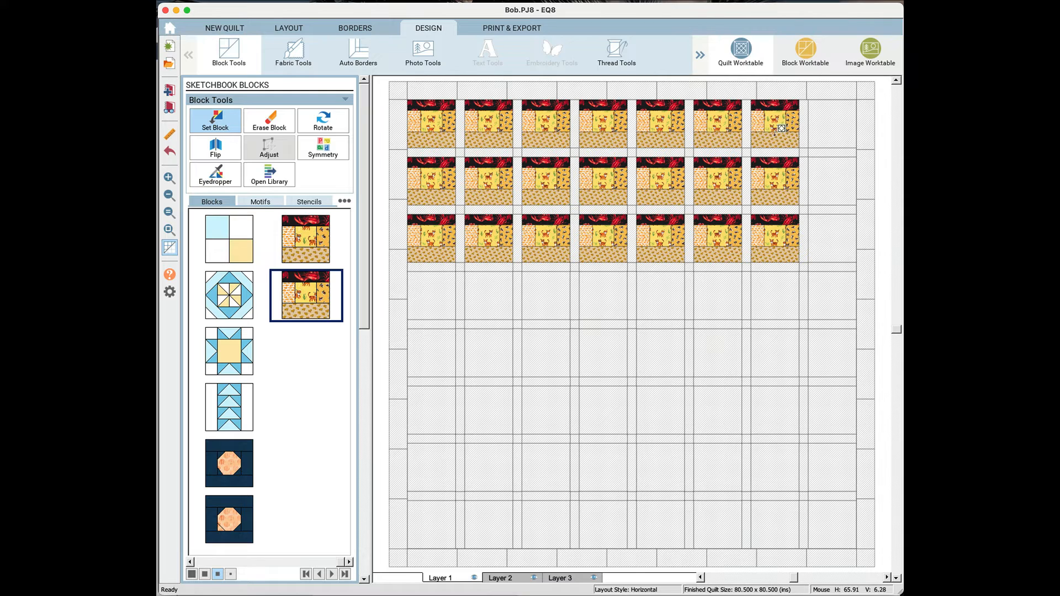
pyautogui.click(823, 122)
pyautogui.click(832, 191)
pyautogui.click(838, 232)
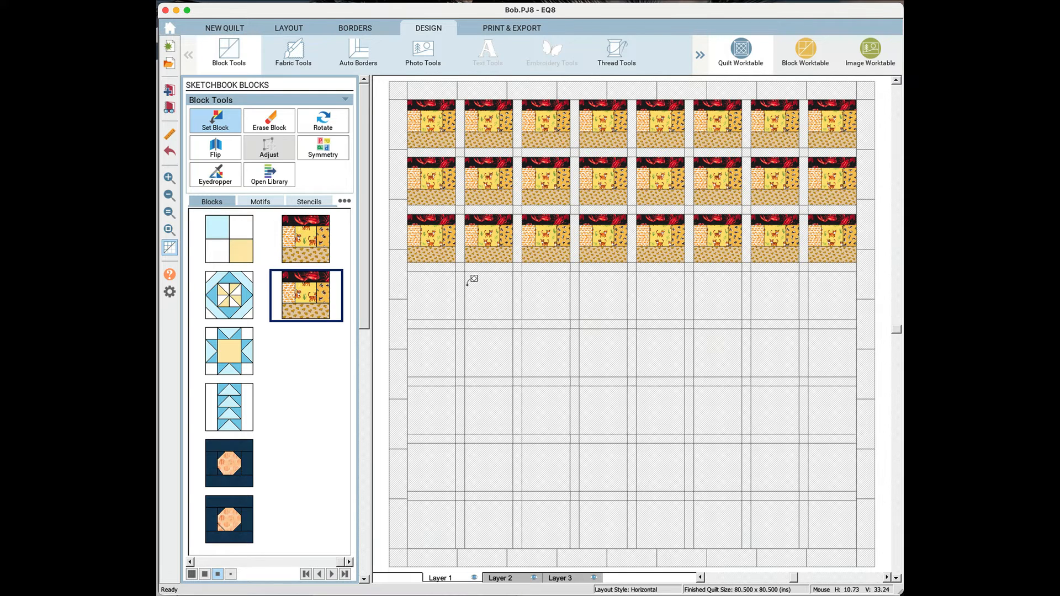
# Set the fabric-colored block into the first six spaces of the quilt's fourth row.
pyautogui.click(433, 288)
pyautogui.click(508, 291)
pyautogui.click(552, 292)
pyautogui.click(600, 289)
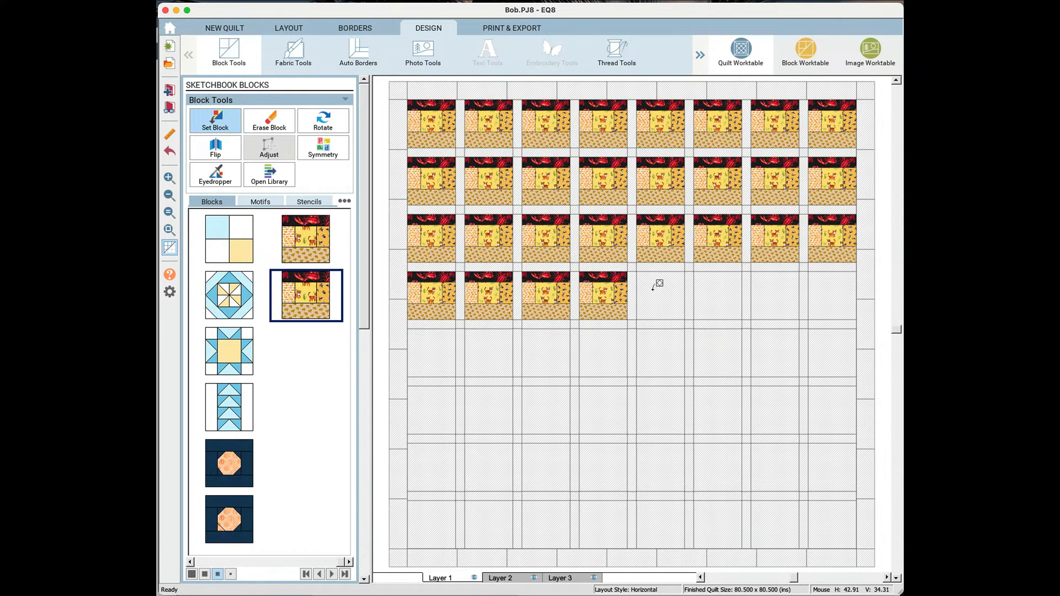
pyautogui.click(657, 285)
pyautogui.click(699, 286)
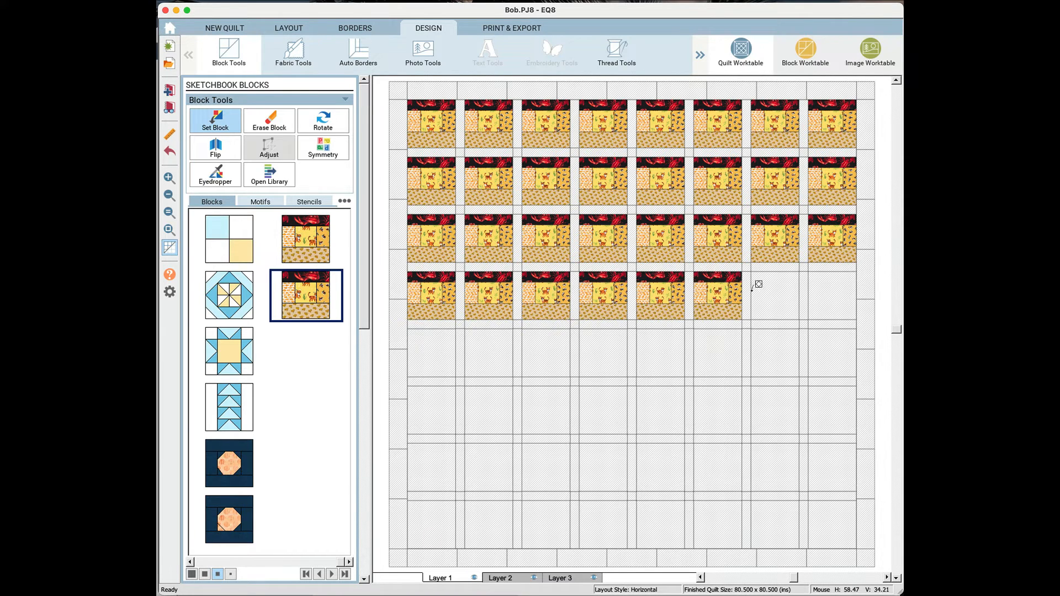
# Sample the fabric-colored block in the quilt's second row with the Eyedropper.
pyautogui.click(327, 124)
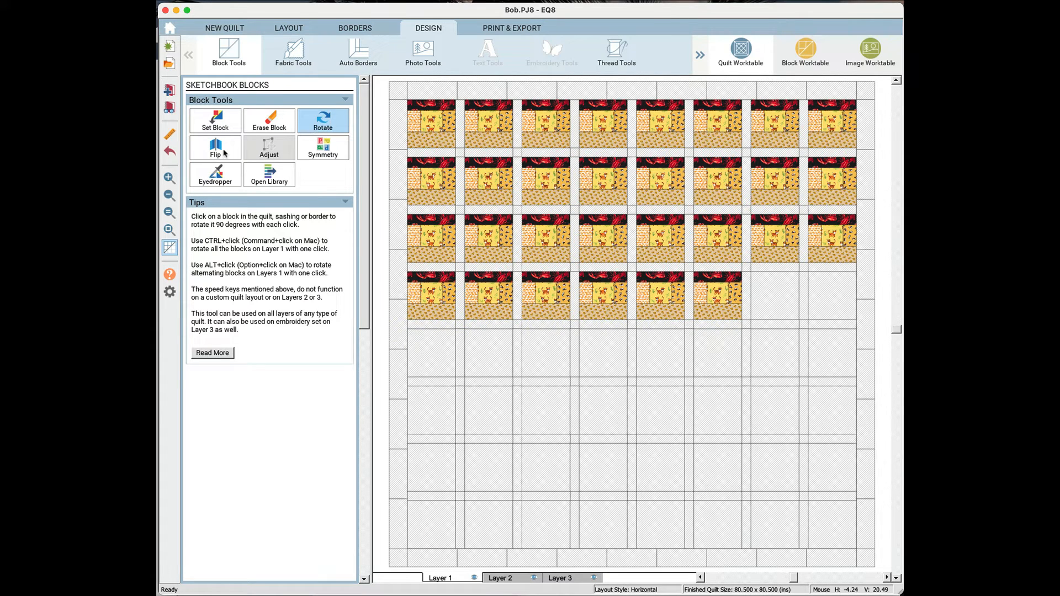
pyautogui.click(210, 177)
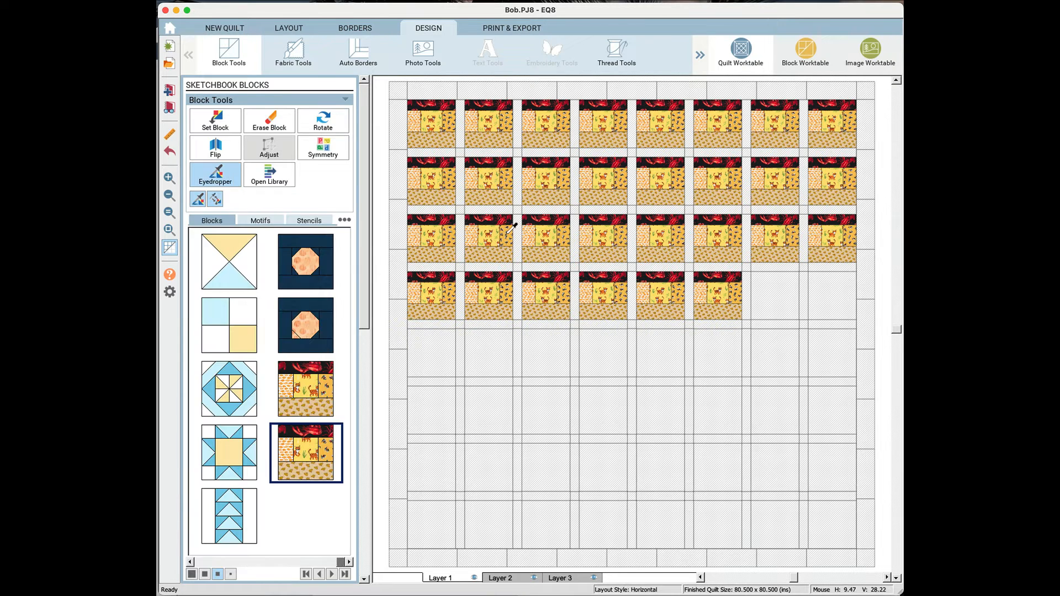
pyautogui.click(489, 175)
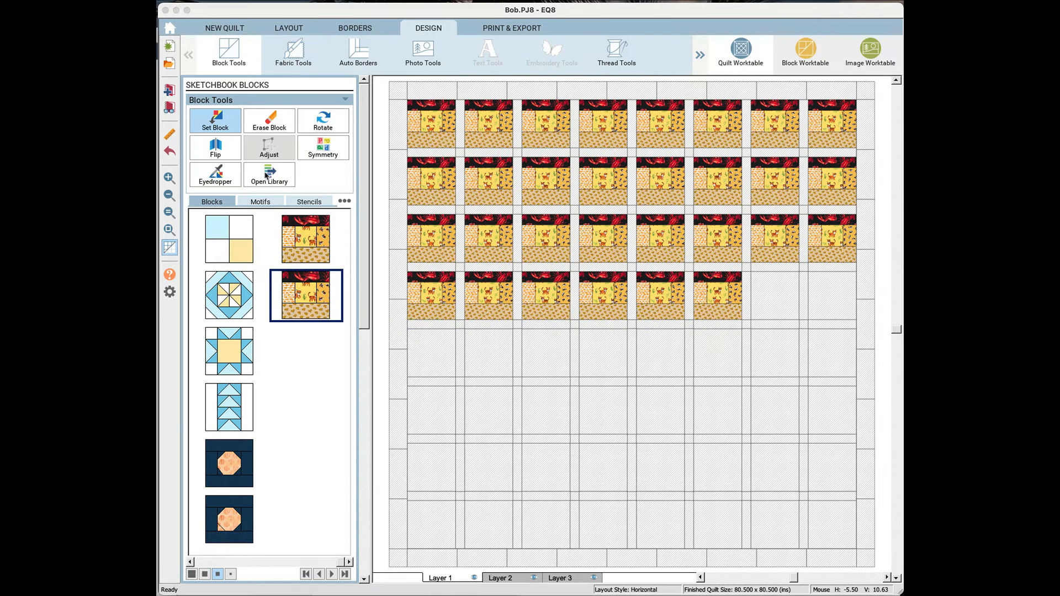
pyautogui.click(266, 176)
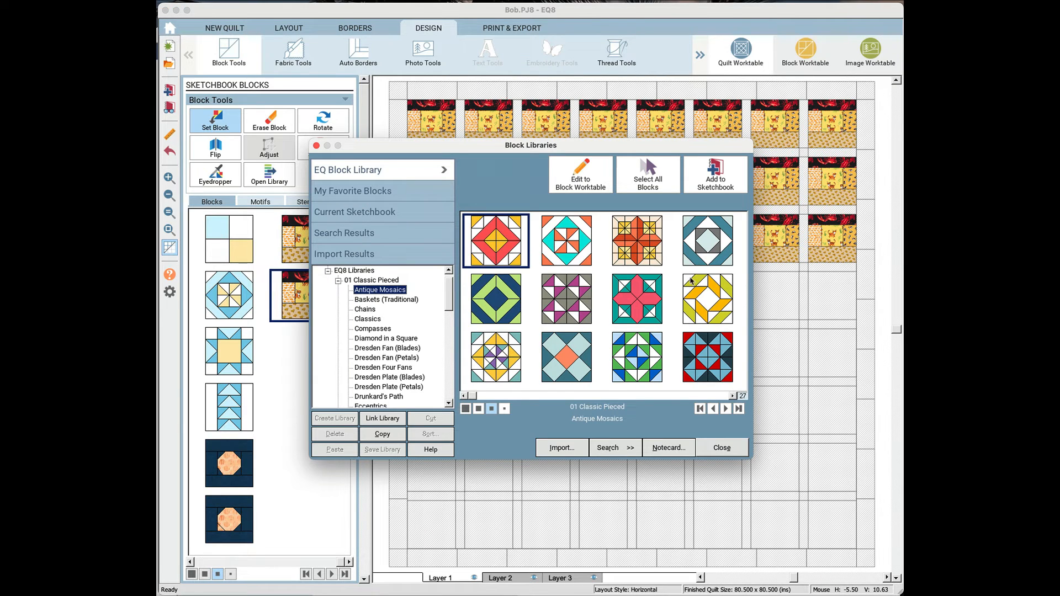
pyautogui.click(570, 295)
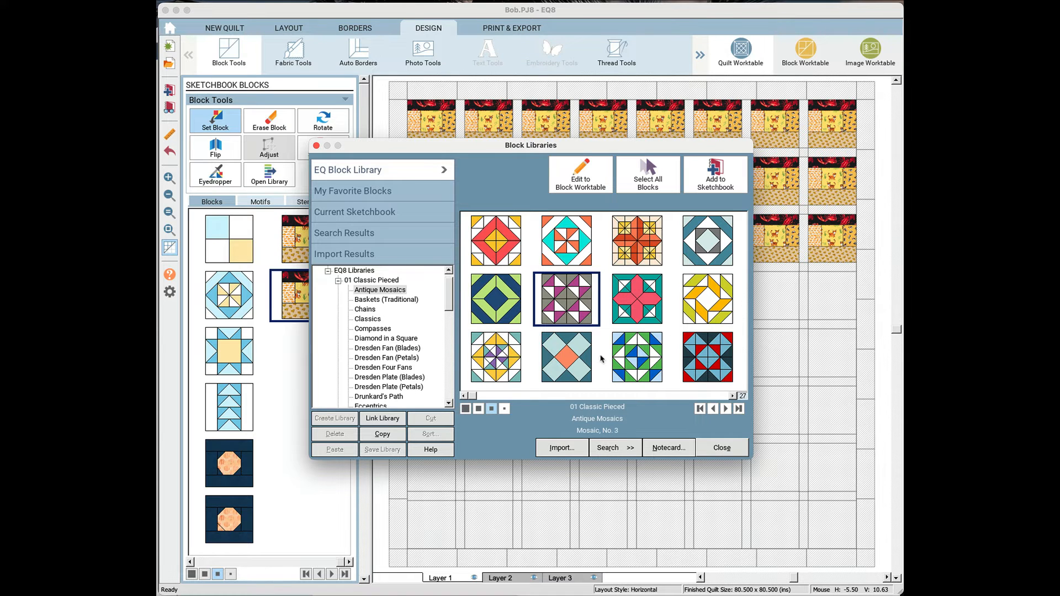
pyautogui.click(719, 450)
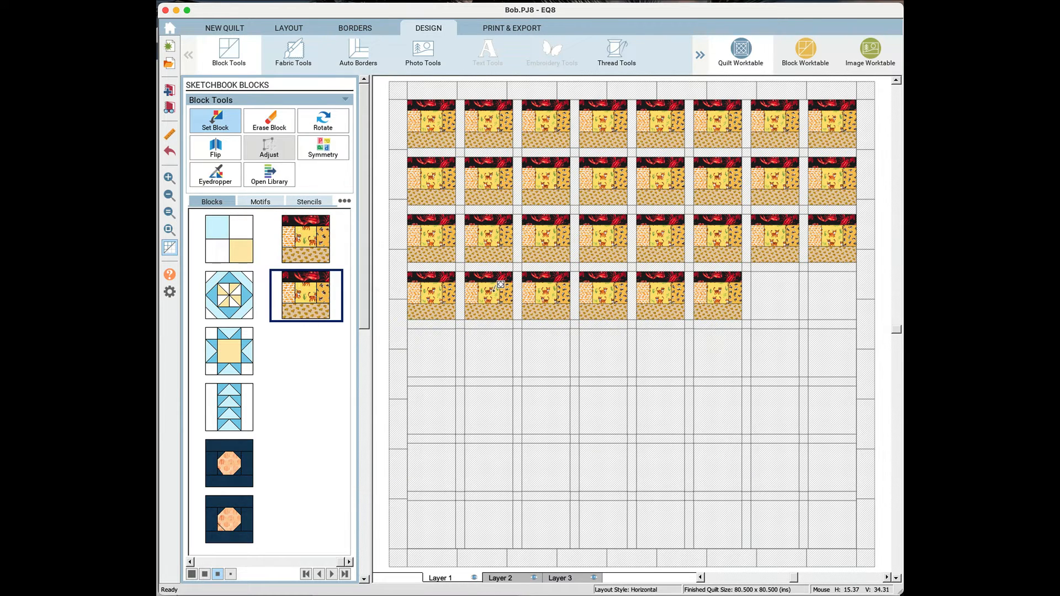
# Add the Mosaic, No. 3 block from the Antique Mosaics library to the sketchbook and select it for setting.
pyautogui.click(219, 561)
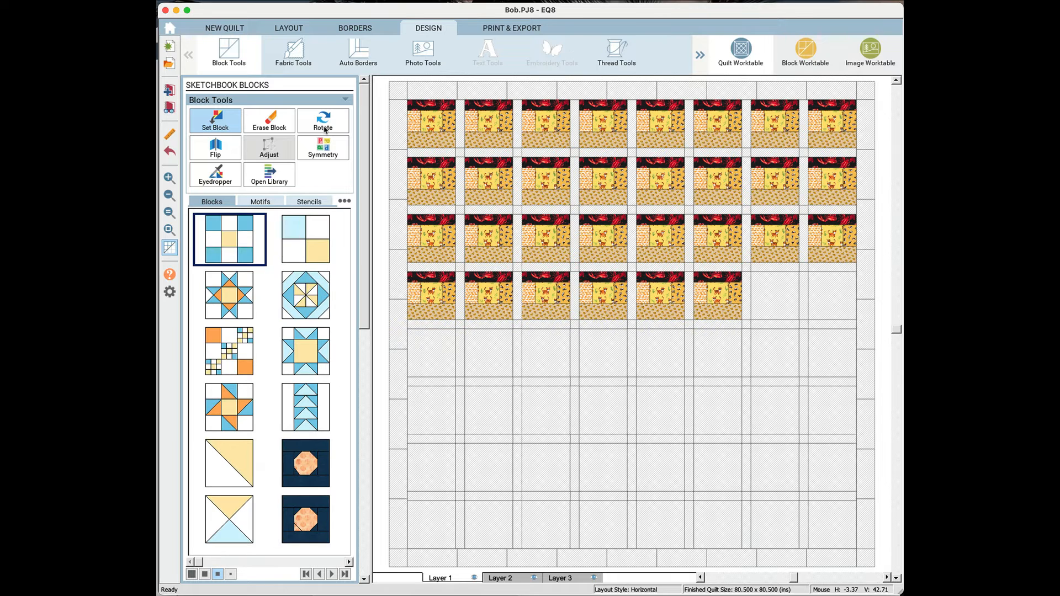
pyautogui.click(283, 172)
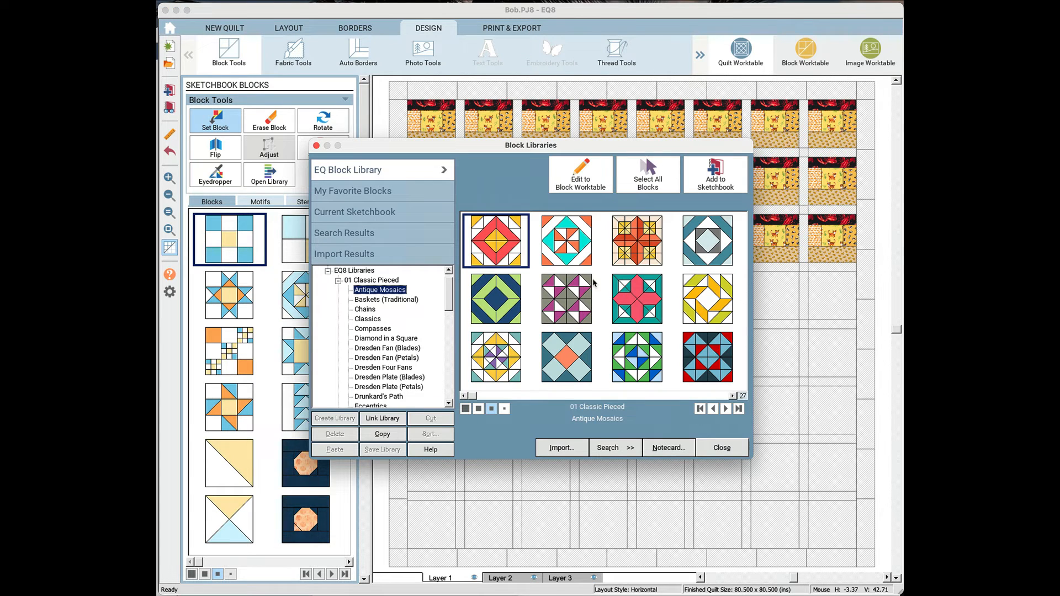
pyautogui.click(572, 295)
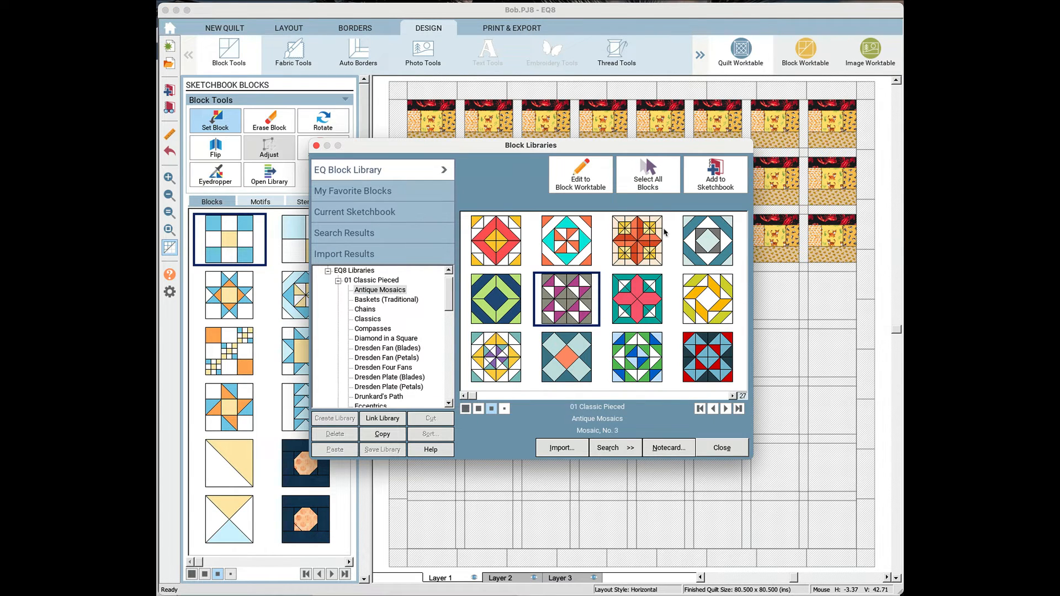
pyautogui.click(708, 178)
pyautogui.click(721, 447)
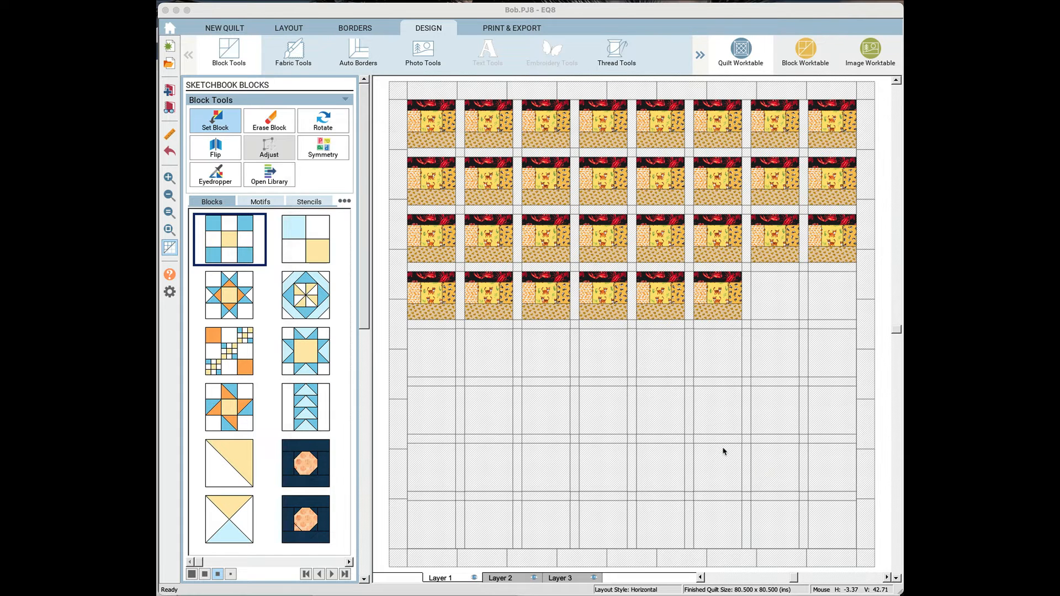
pyautogui.hscroll(2, 337, 552)
pyautogui.click(312, 367)
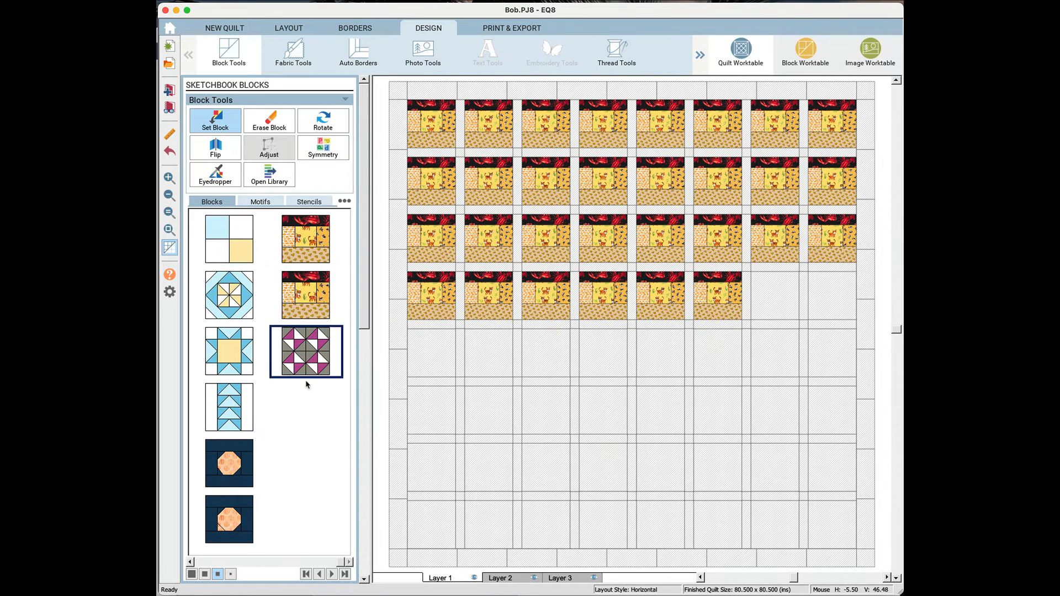
# Set the Mosaic block into the fourth row's second space and every even-numbered space of the top row.
pyautogui.click(477, 277)
pyautogui.click(496, 118)
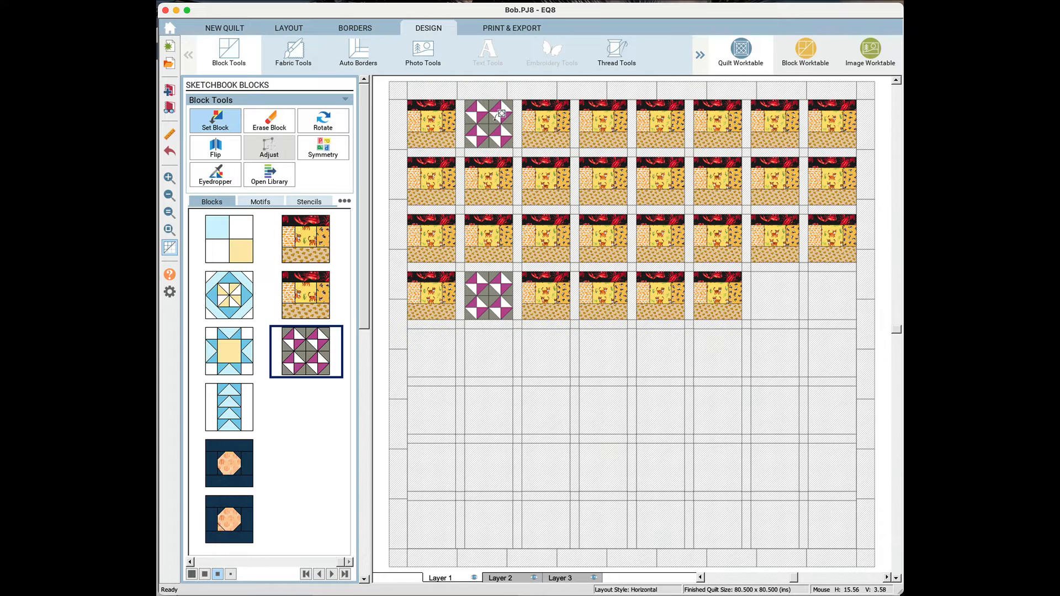
pyautogui.click(594, 127)
pyautogui.click(708, 132)
pyautogui.click(811, 138)
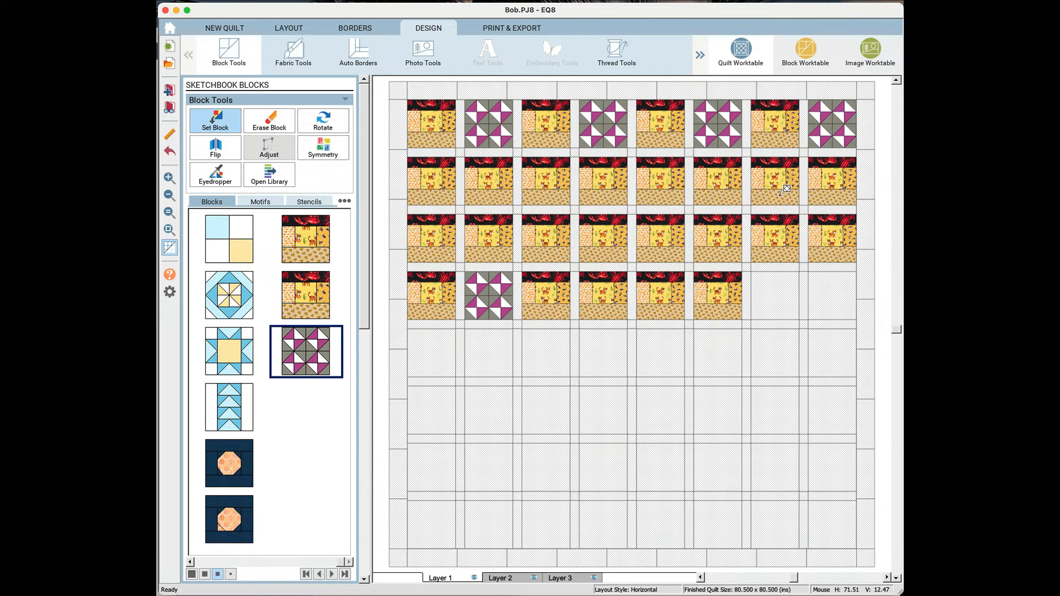
# Try the Mosaic block in the vertical sashing between the second row's first two blocks, inspect it up close, and erase it.
pyautogui.click(460, 180)
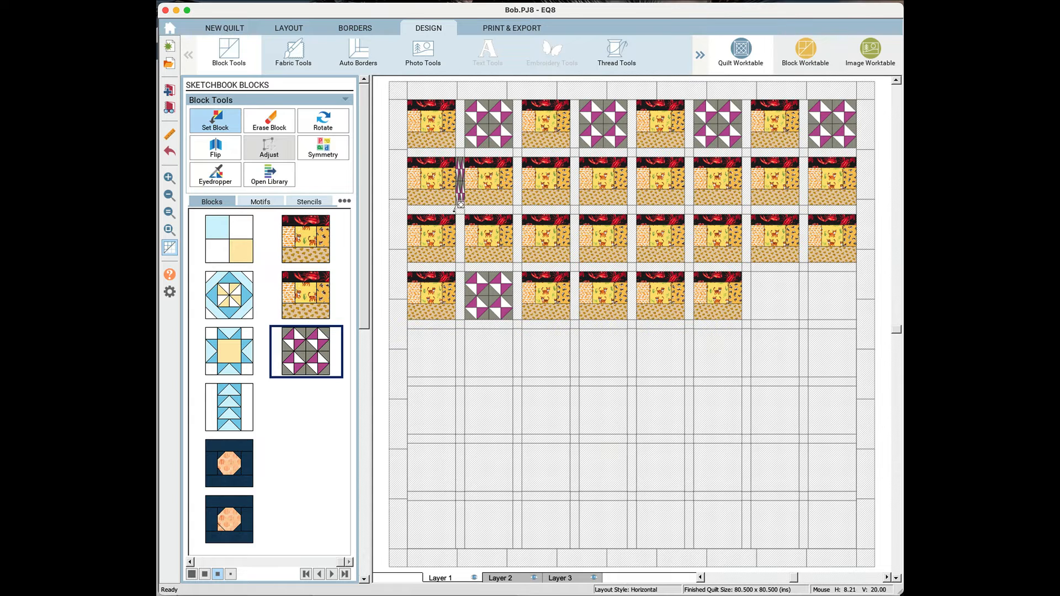
pyautogui.click(169, 178)
pyautogui.moveTo(418, 151); pyautogui.dragTo(494, 225)
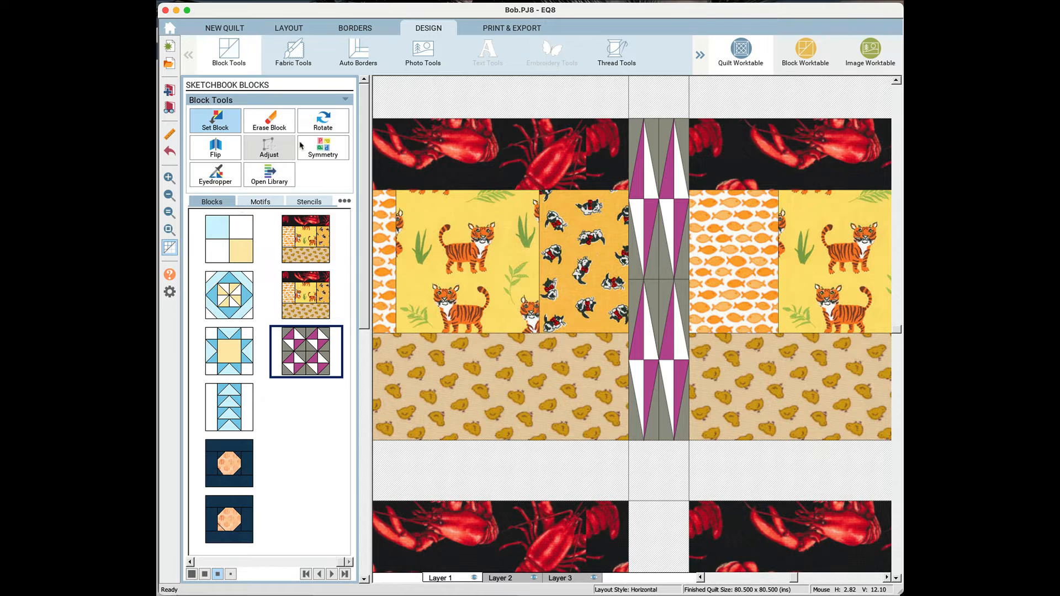
pyautogui.click(276, 130)
pyautogui.click(685, 281)
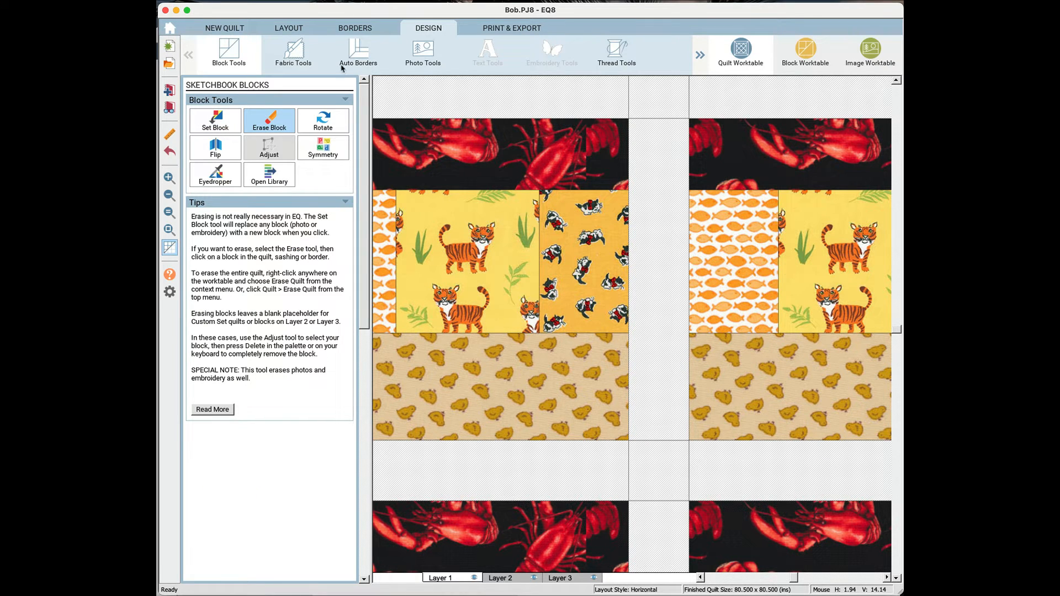
pyautogui.click(170, 230)
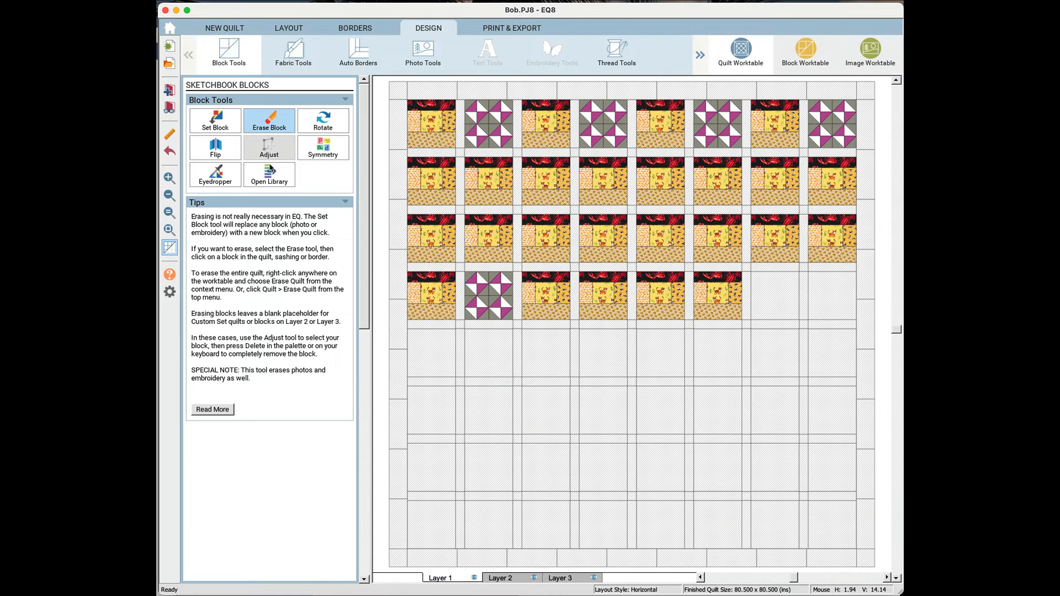
# Switch to fabric painting on the quilt, browse the sketchbook fabrics, and select the tiger print.
pyautogui.click(294, 53)
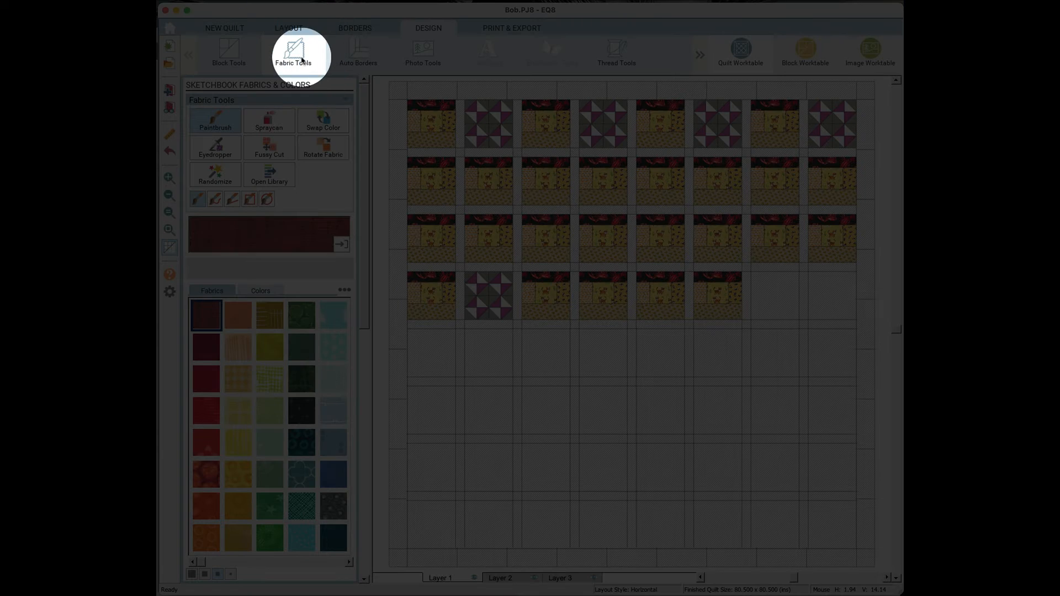
pyautogui.click(270, 316)
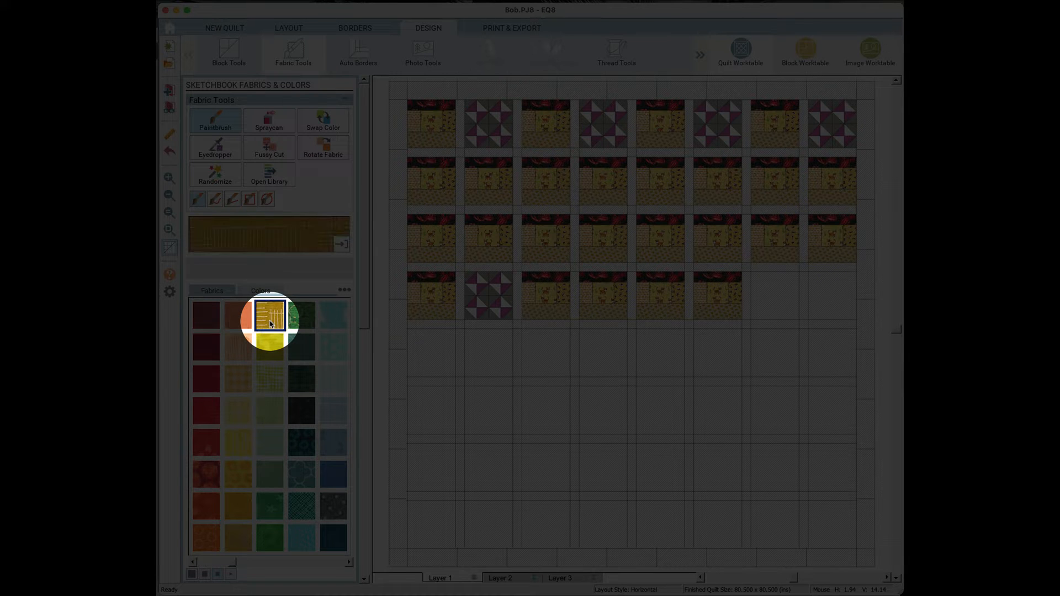
pyautogui.click(320, 563)
pyautogui.click(334, 316)
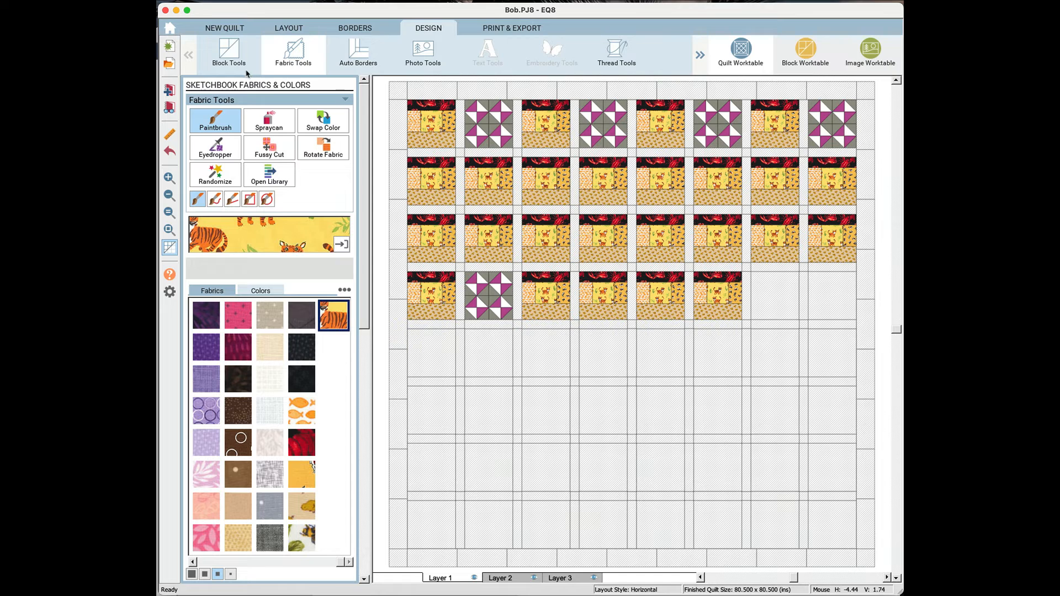
# Paint dark maroon on eight sashing strips around the first blocks of the top two rows, using a solid color.
pyautogui.click(251, 291)
pyautogui.click(325, 316)
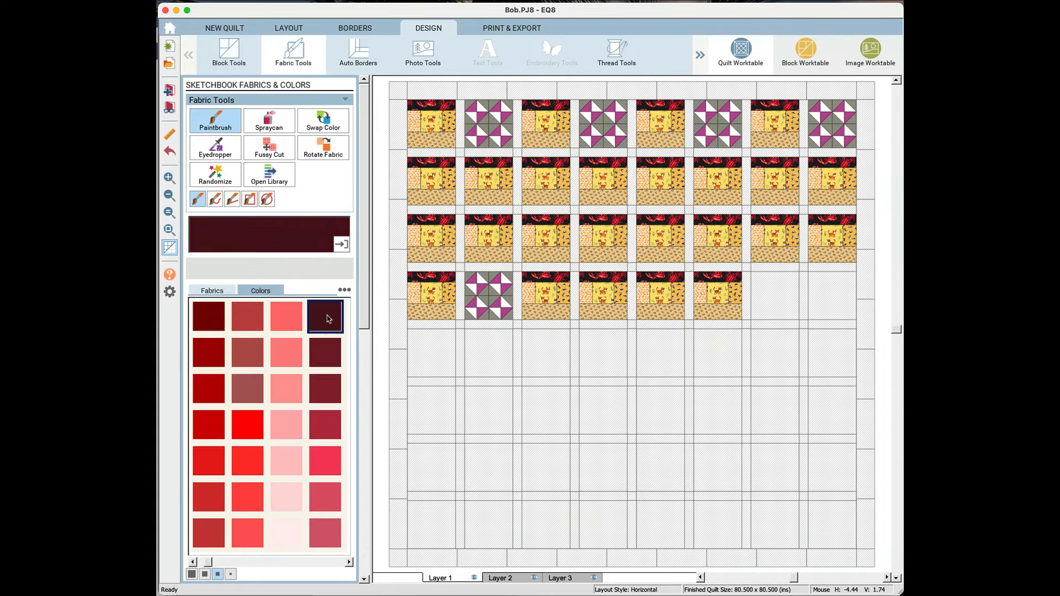
pyautogui.click(461, 185)
pyautogui.click(469, 210)
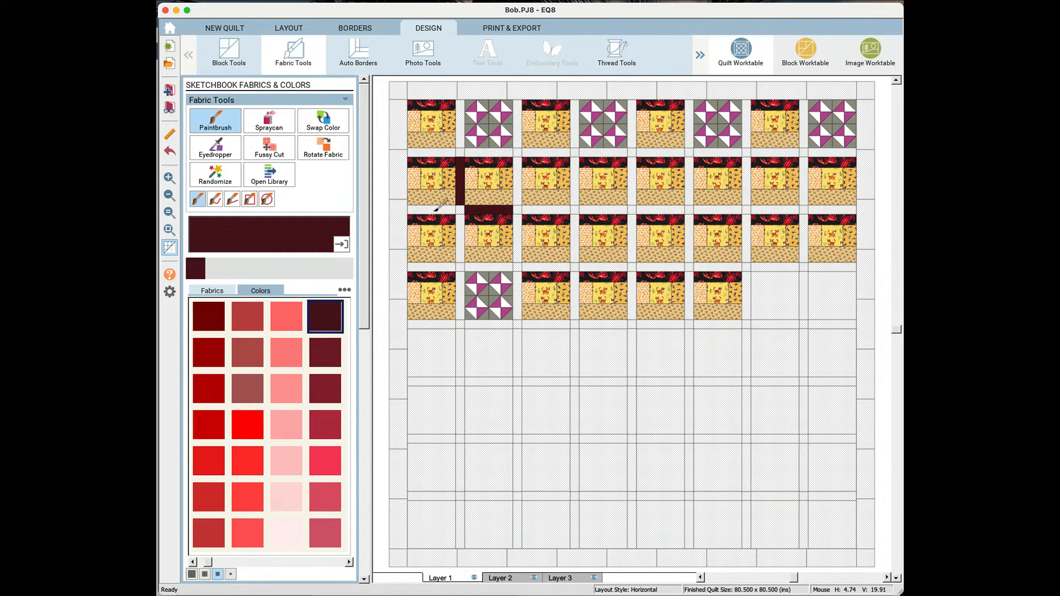
pyautogui.click(450, 210)
pyautogui.click(460, 147)
pyautogui.click(482, 153)
pyautogui.click(442, 153)
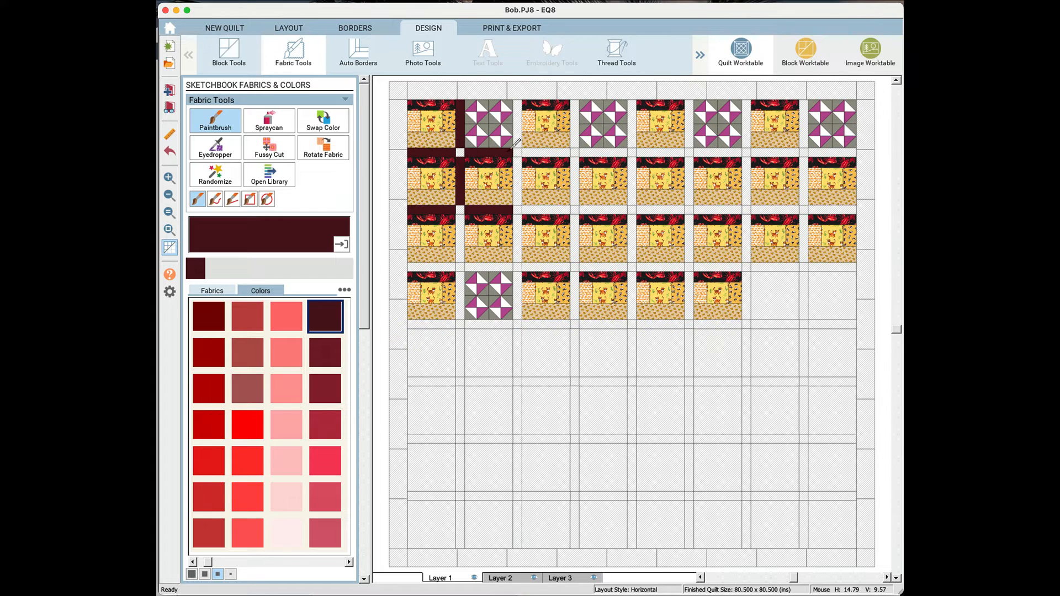
pyautogui.click(535, 153)
pyautogui.click(518, 138)
# Paint dark maroon on alternate top border segments, both top corners, and the second and fourth segments of the left border.
pyautogui.click(484, 90)
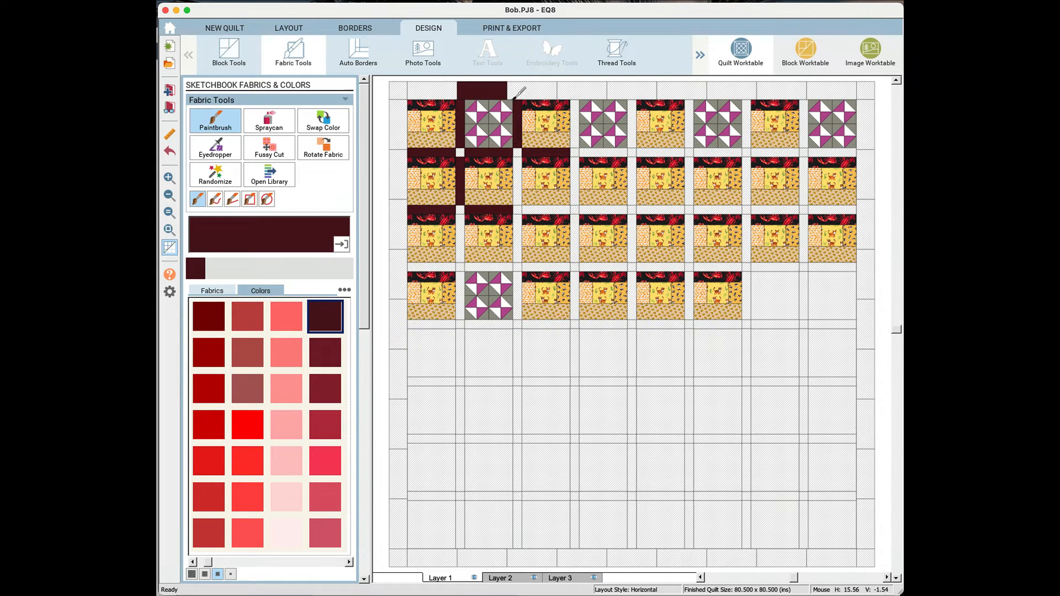
pyautogui.click(584, 89)
pyautogui.click(673, 92)
pyautogui.click(774, 91)
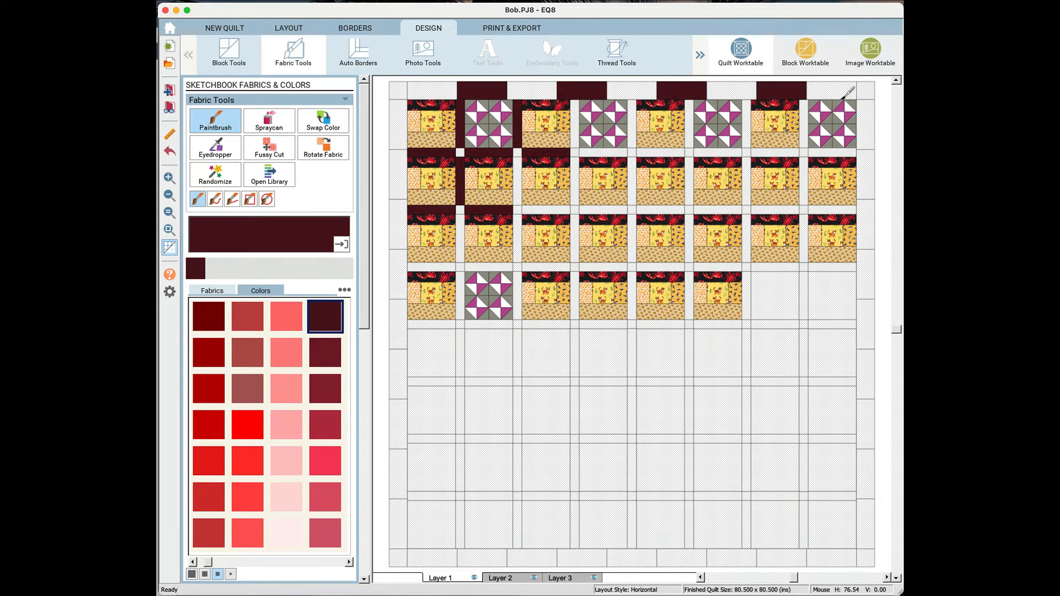
pyautogui.click(866, 91)
pyautogui.click(398, 90)
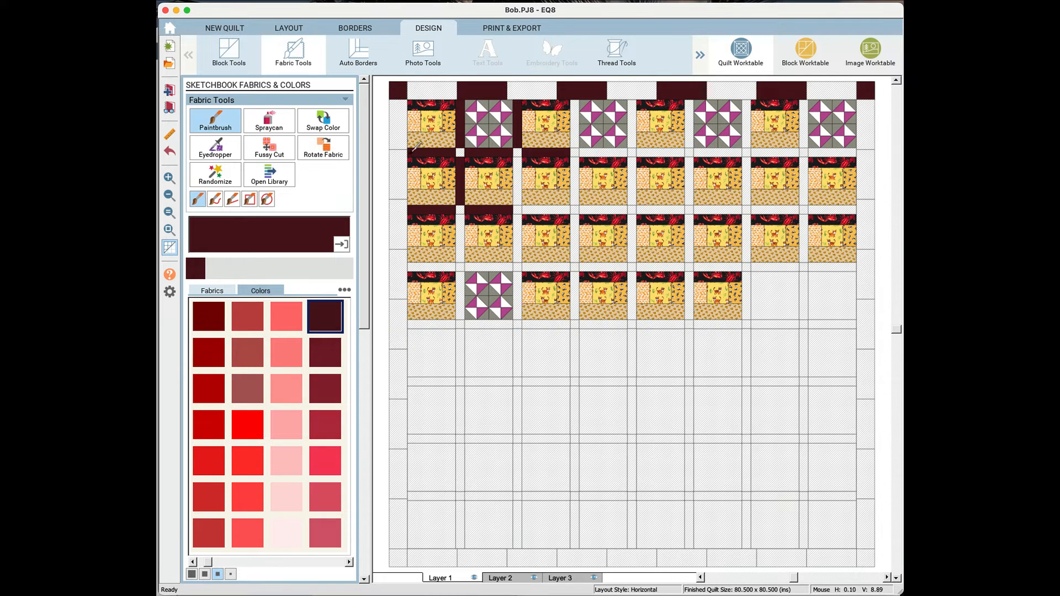
pyautogui.click(399, 174)
pyautogui.click(403, 267)
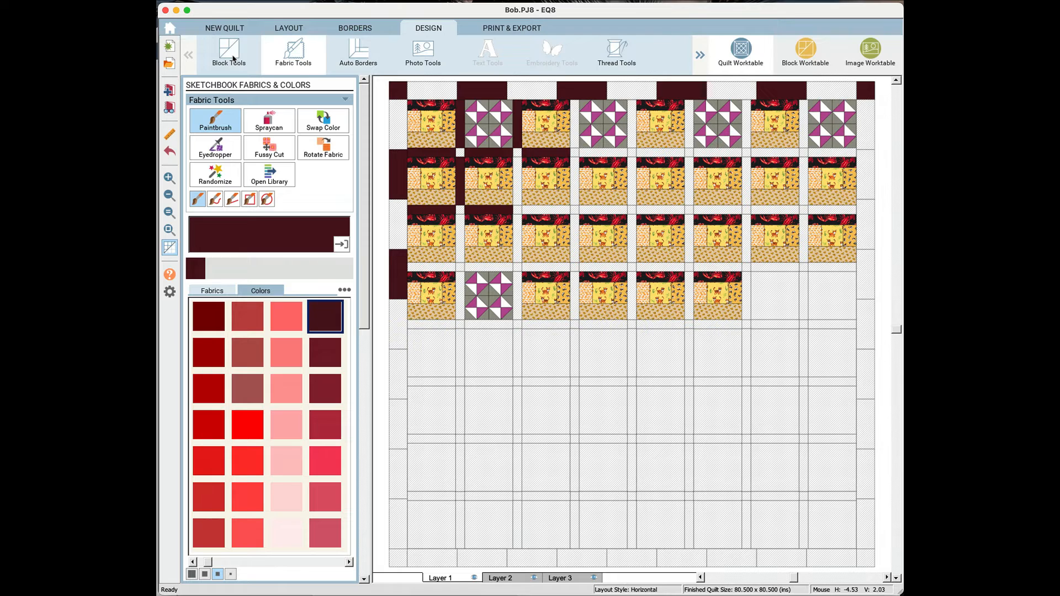
# Rotate by 90 degrees the first block of rows one and three, the third block of rows two and three, and row two's fourth block.
pyautogui.click(233, 59)
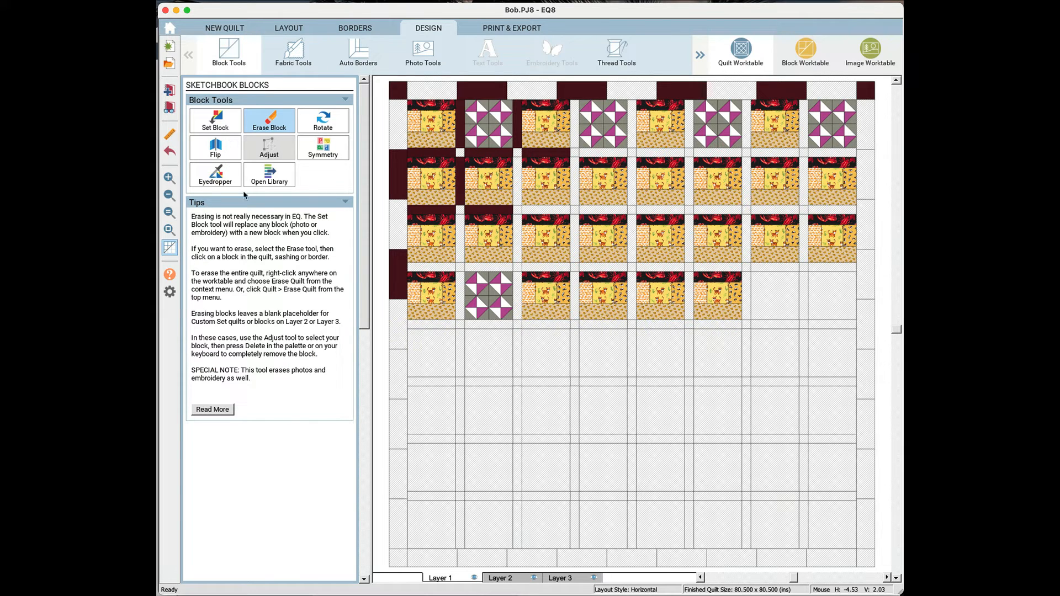
pyautogui.click(328, 123)
pyautogui.click(431, 134)
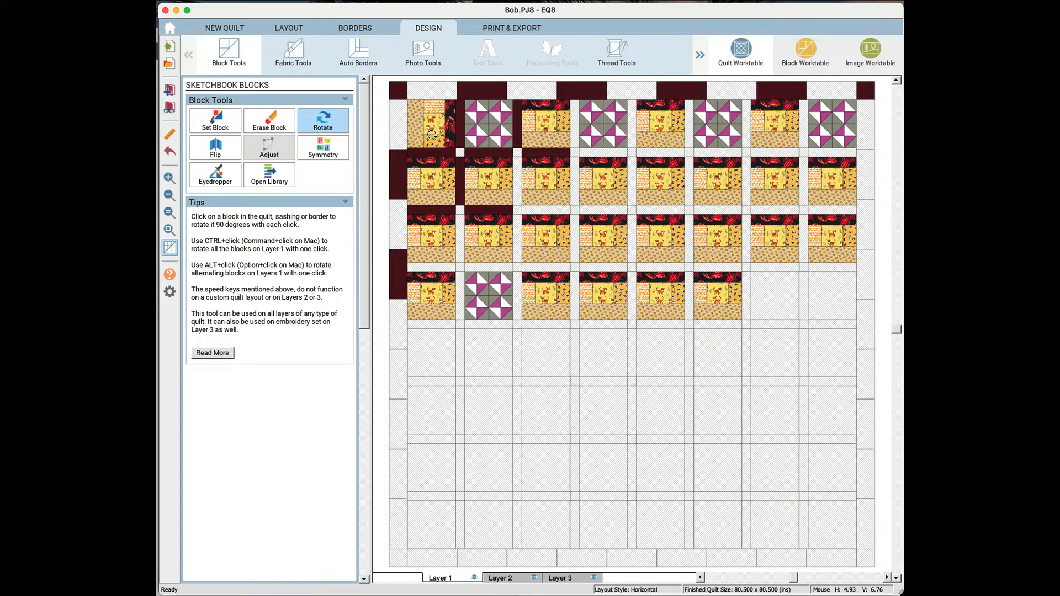
pyautogui.click(431, 237)
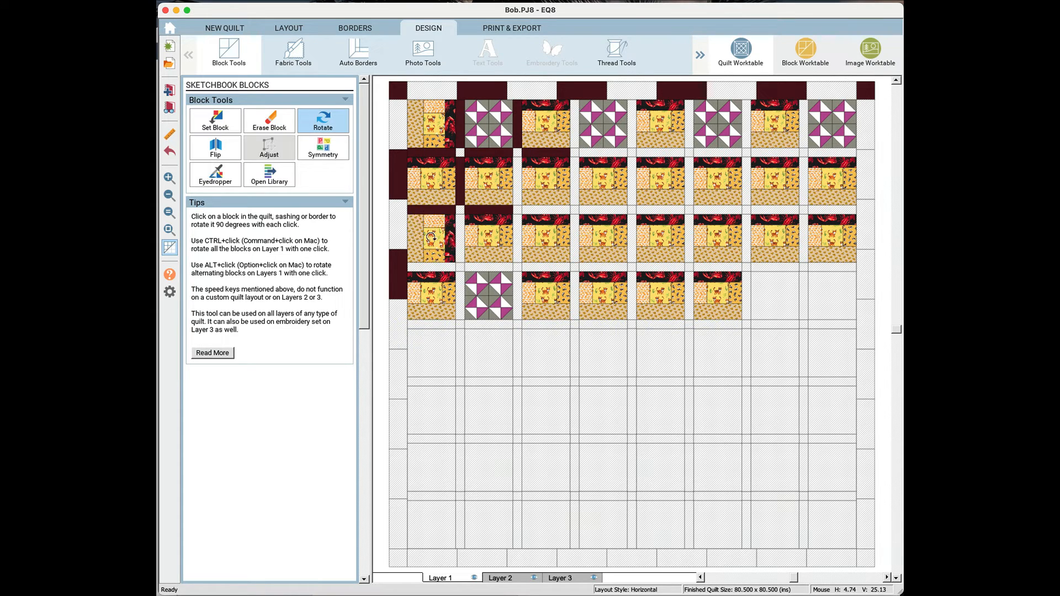
pyautogui.click(546, 239)
pyautogui.click(553, 186)
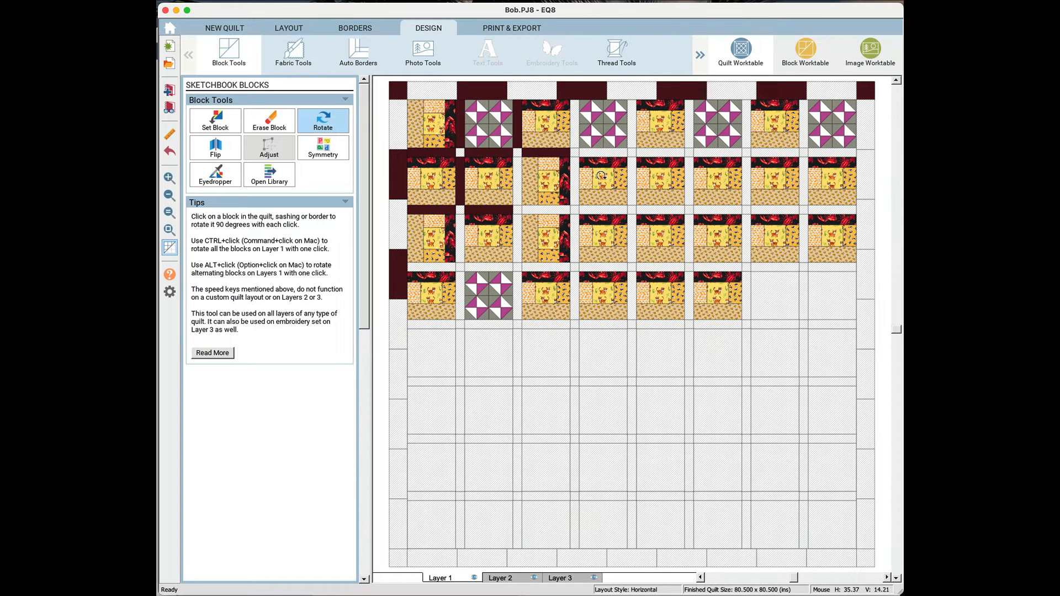
pyautogui.click(601, 176)
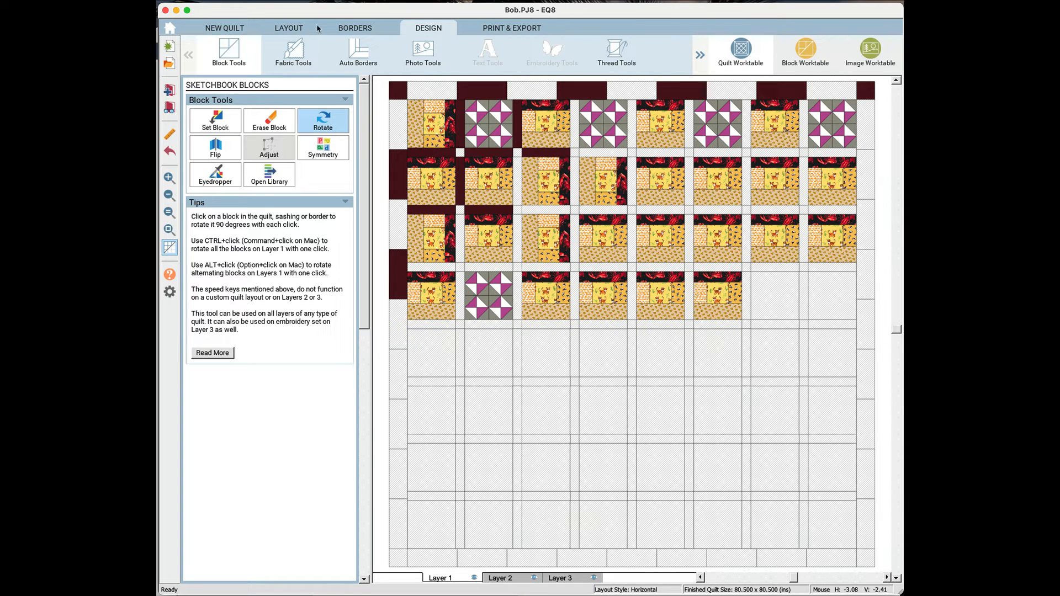
# Set the quilt layout's sashing width and height to 0.000 and return to designing the quilt.
pyautogui.click(295, 29)
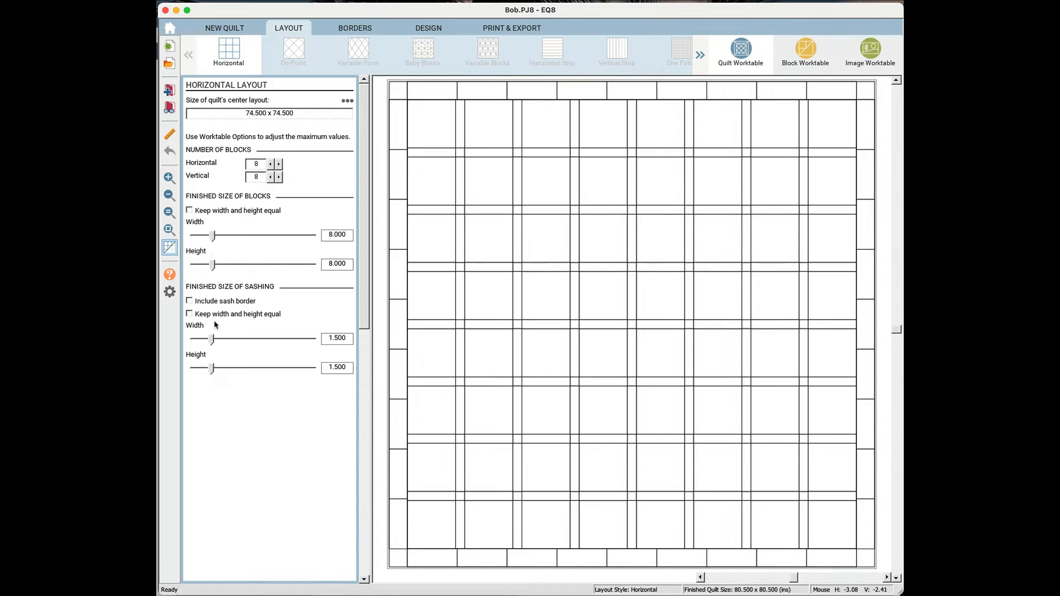
pyautogui.moveTo(212, 339); pyautogui.dragTo(193, 376)
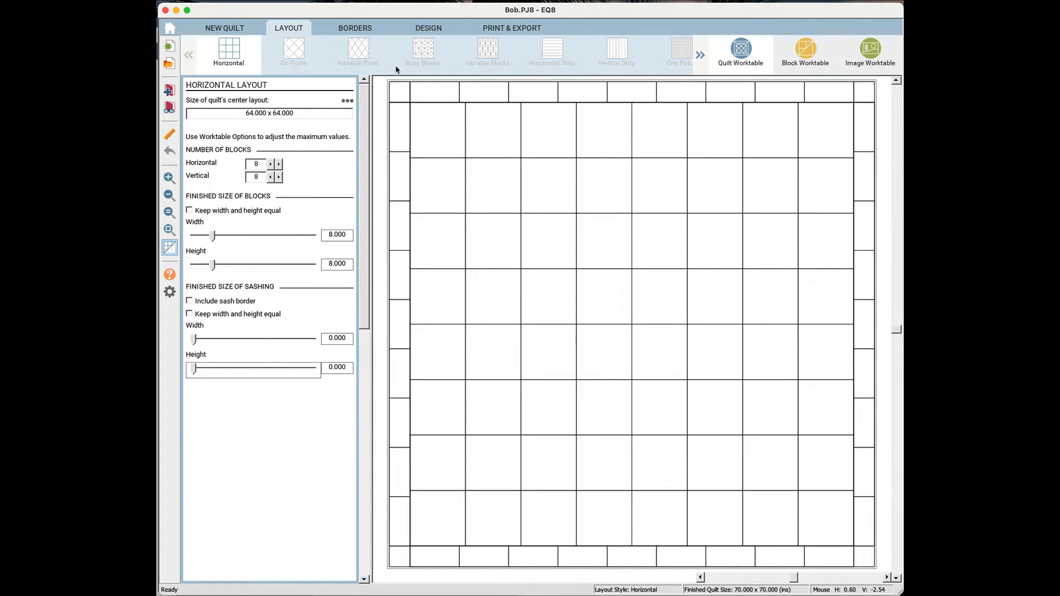
pyautogui.click(426, 27)
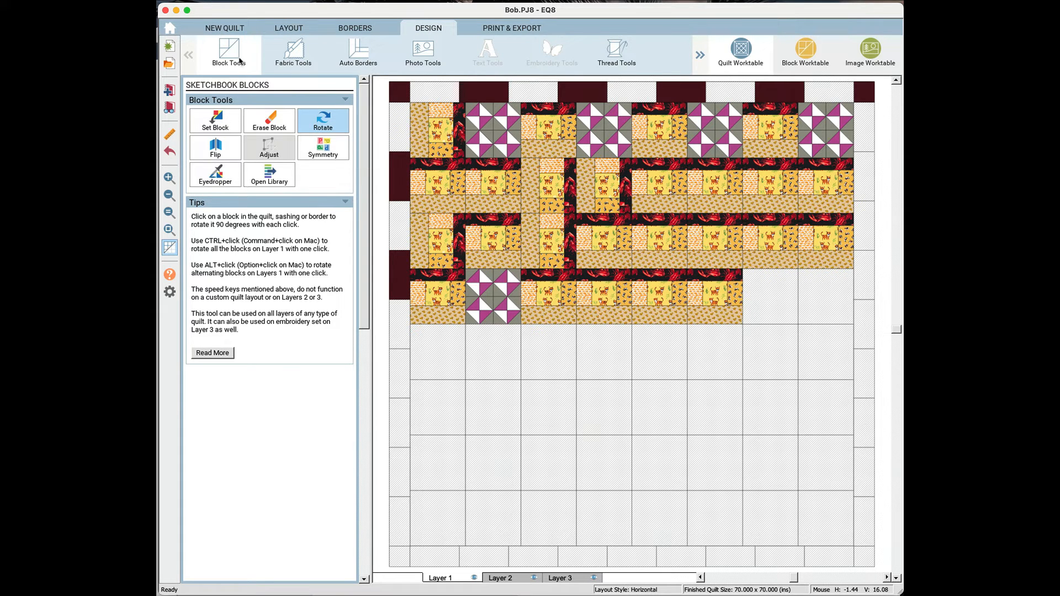
# Replace the pinwheel blocks in row one and row four with the lobster-and-tiger custom block from the sketchbook.
pyautogui.click(232, 123)
pyautogui.click(321, 288)
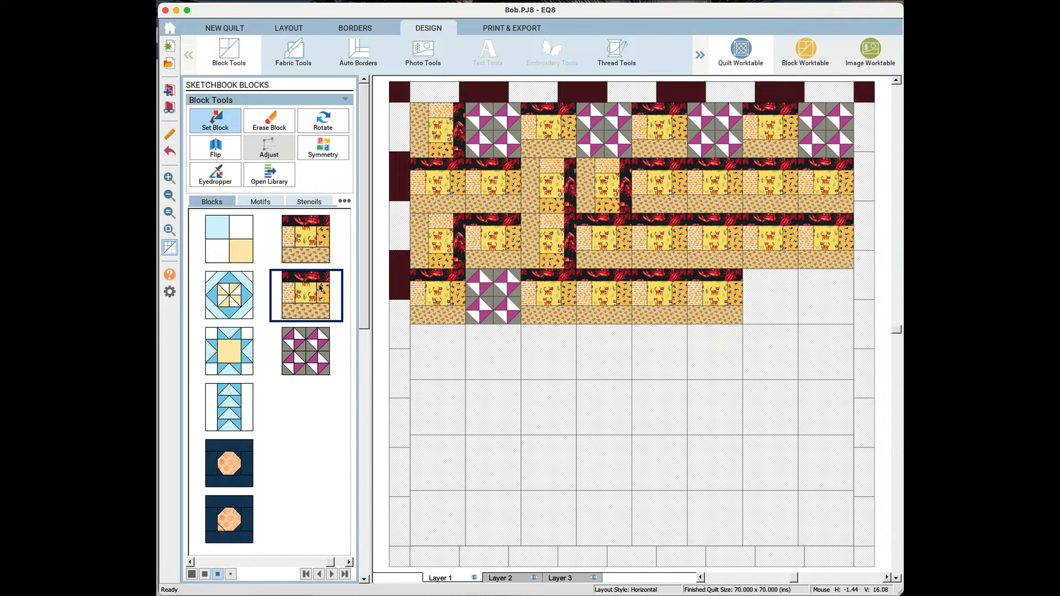
pyautogui.click(494, 128)
pyautogui.click(604, 120)
pyautogui.click(722, 129)
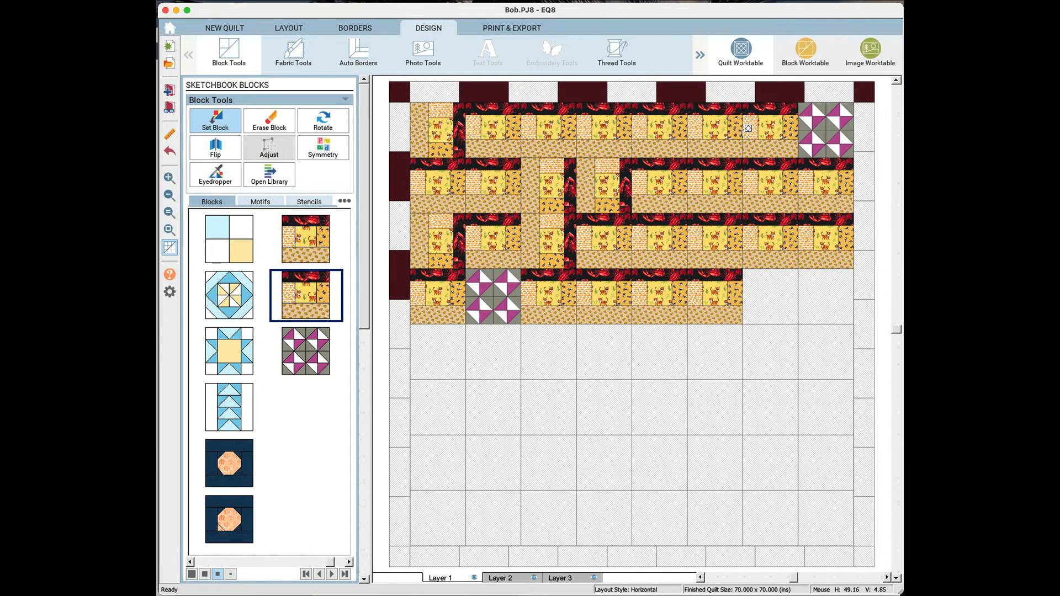
pyautogui.click(824, 119)
pyautogui.click(505, 288)
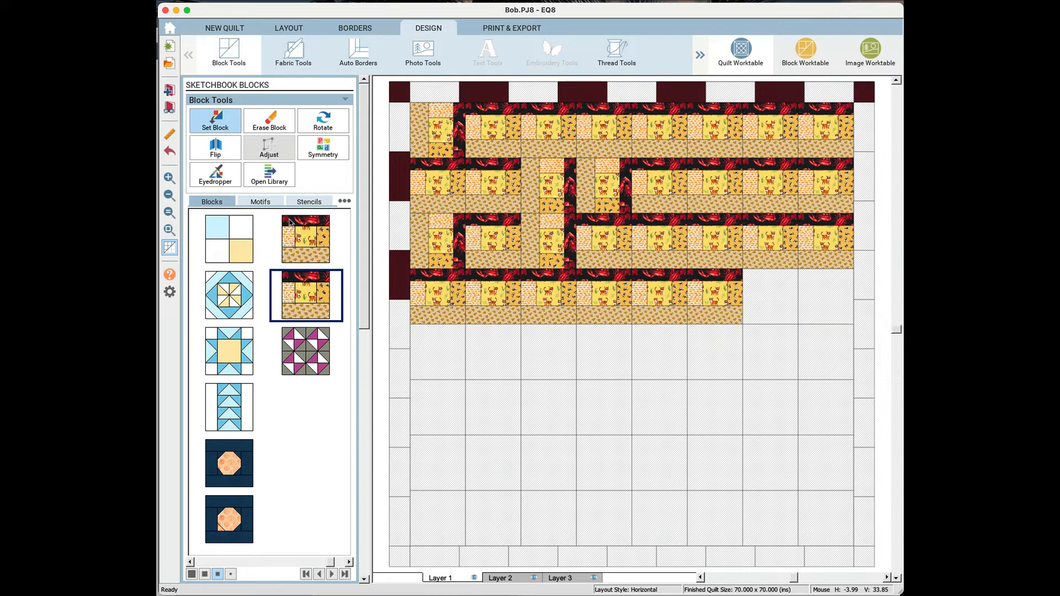
# Rotate row one's second block by 180 degrees and row two's second block until its lobster strip is on the left.
pyautogui.click(323, 126)
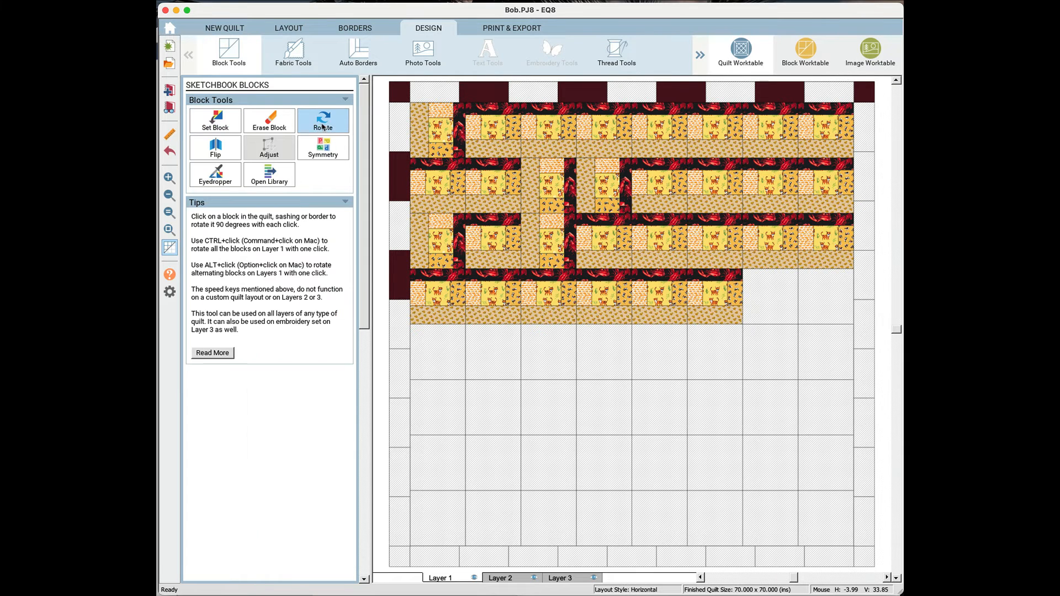
pyautogui.click(490, 141)
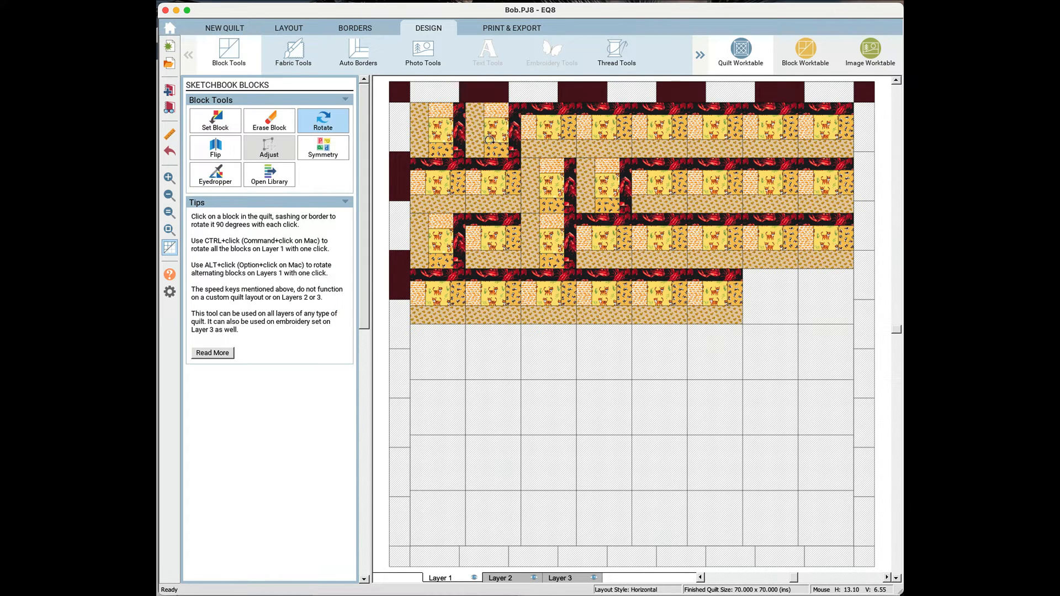
pyautogui.click(490, 141)
pyautogui.click(498, 182)
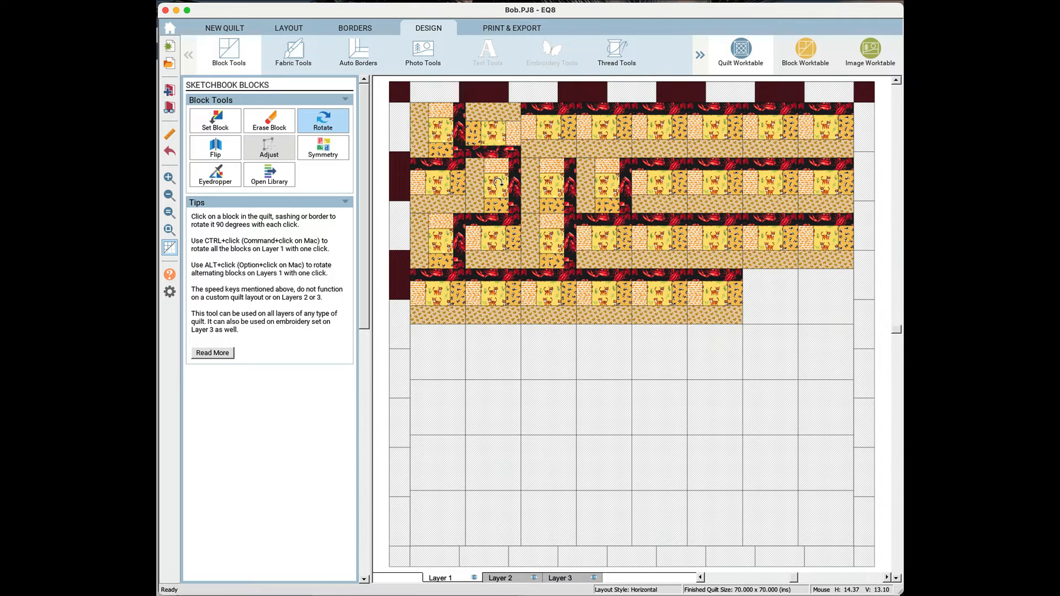
pyautogui.click(498, 183)
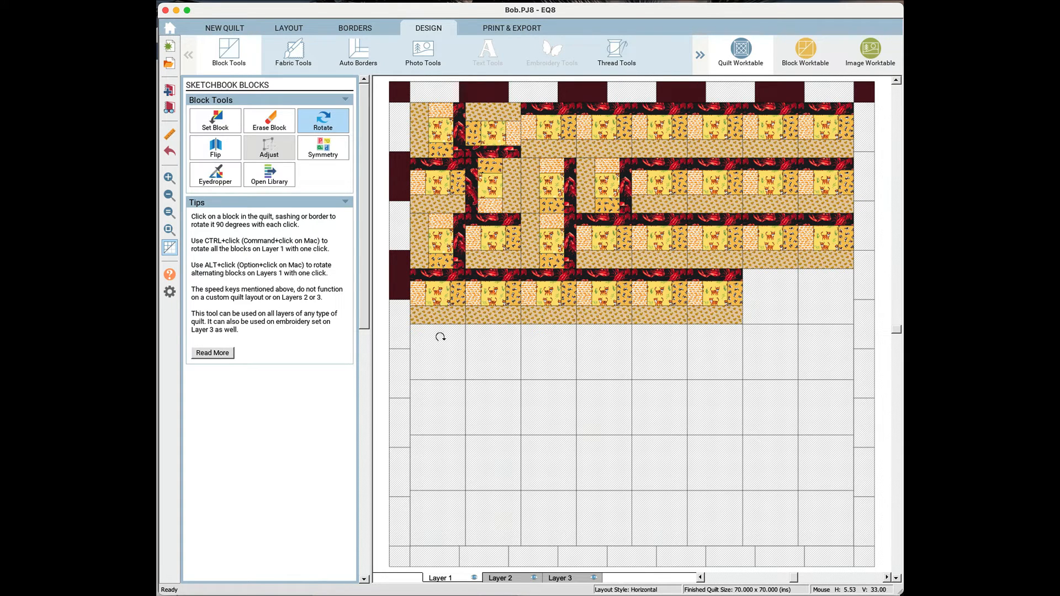
# Rotate row one's third block by 90 and fourth by 180 degrees, row two's fourth by 180 degrees, and its third back upright.
pyautogui.click(569, 133)
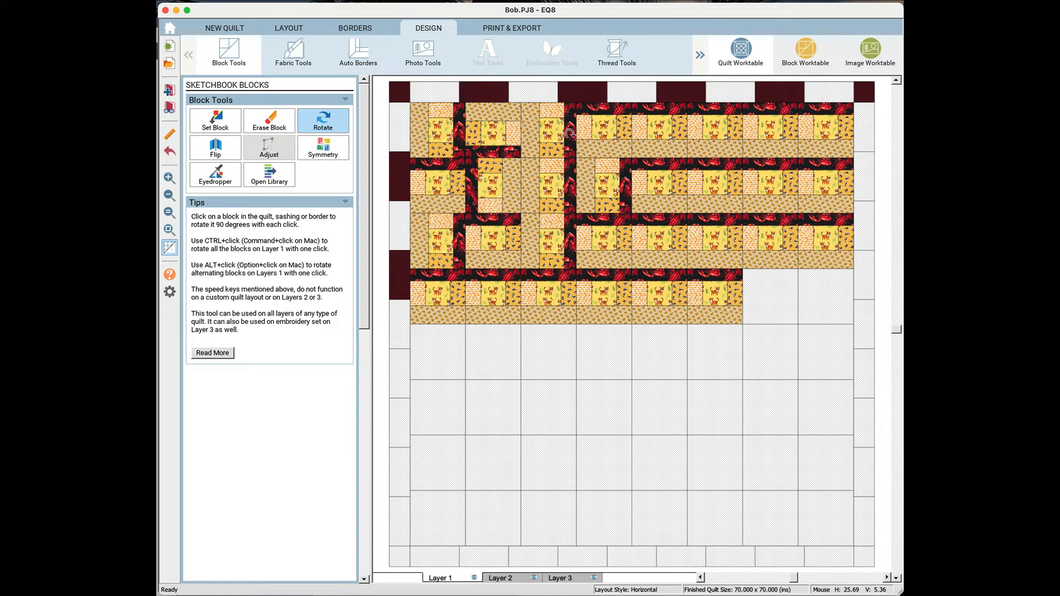
pyautogui.click(585, 134)
pyautogui.click(617, 126)
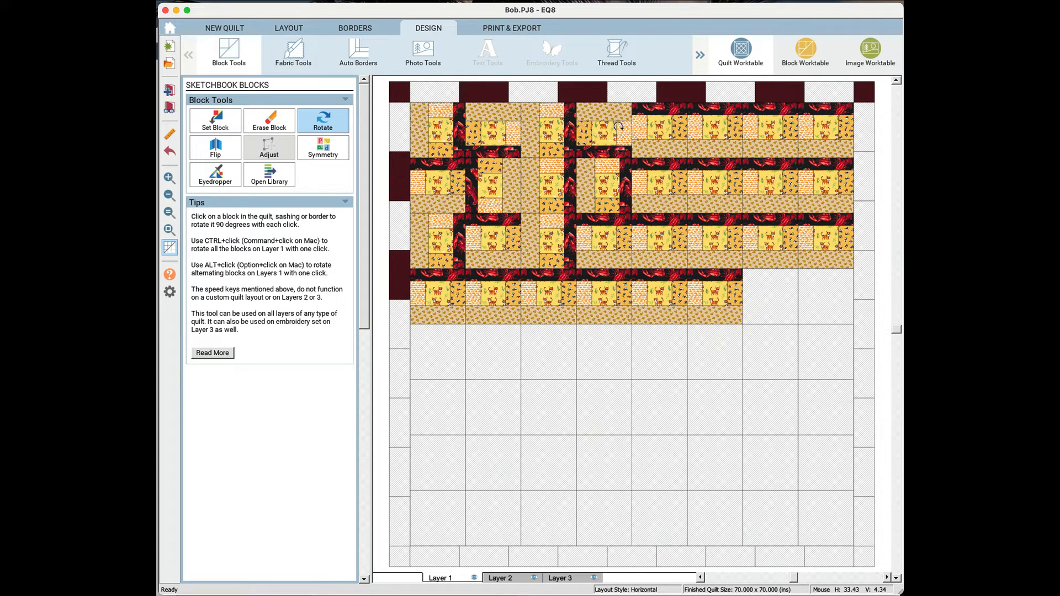
pyautogui.click(588, 176)
pyautogui.click(588, 175)
pyautogui.click(565, 184)
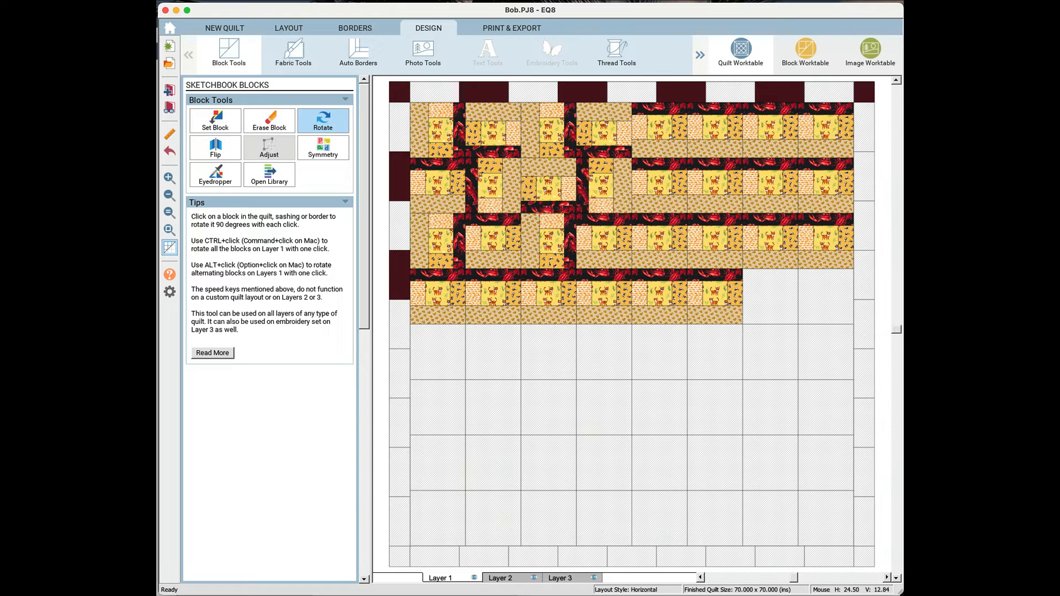
pyautogui.click(566, 184)
pyautogui.click(565, 185)
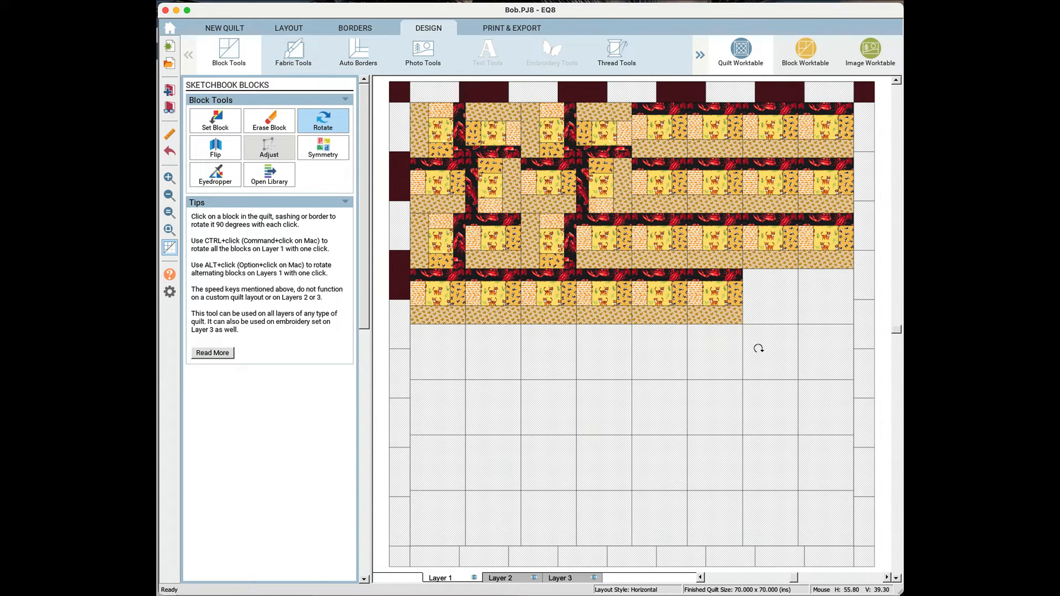
# Review the quilts, blocks, fabrics, colors and photos stored in the project sketchbook, and close it.
pyautogui.click(175, 92)
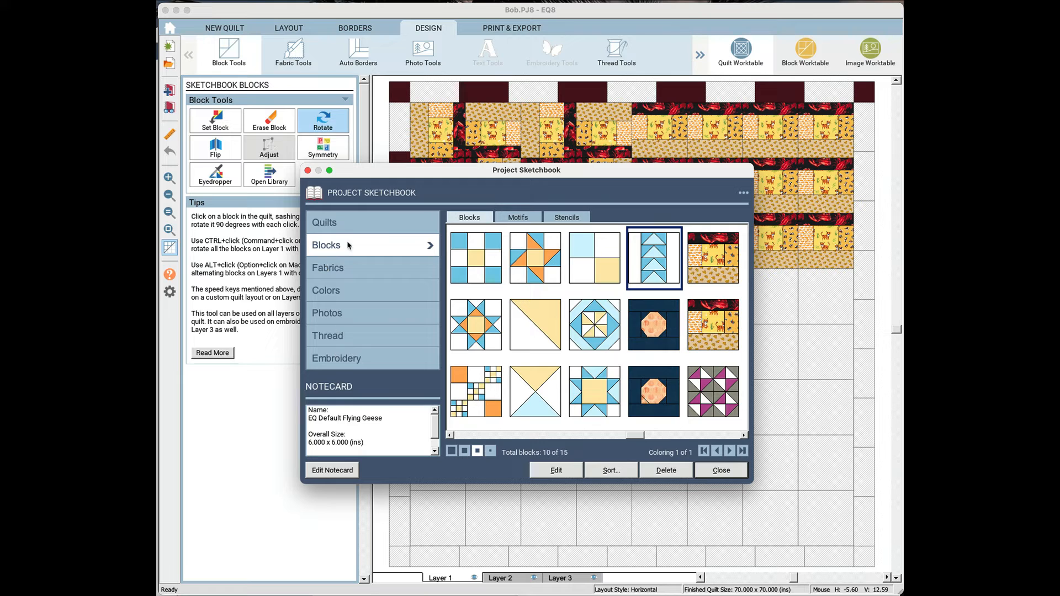
pyautogui.click(336, 223)
pyautogui.click(334, 252)
pyautogui.click(333, 268)
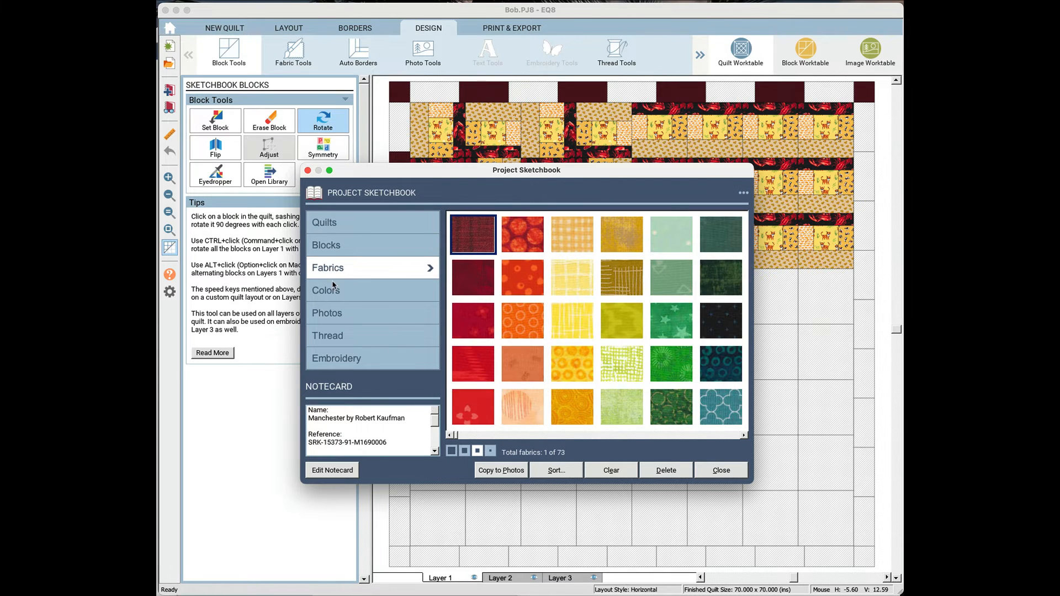
pyautogui.click(334, 288)
pyautogui.click(335, 318)
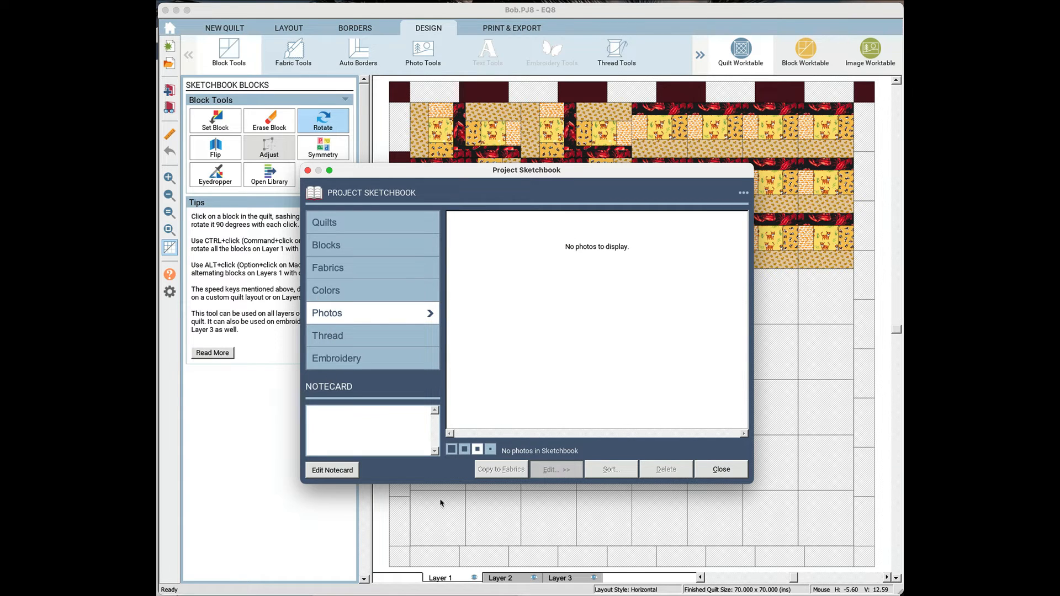
pyautogui.click(733, 476)
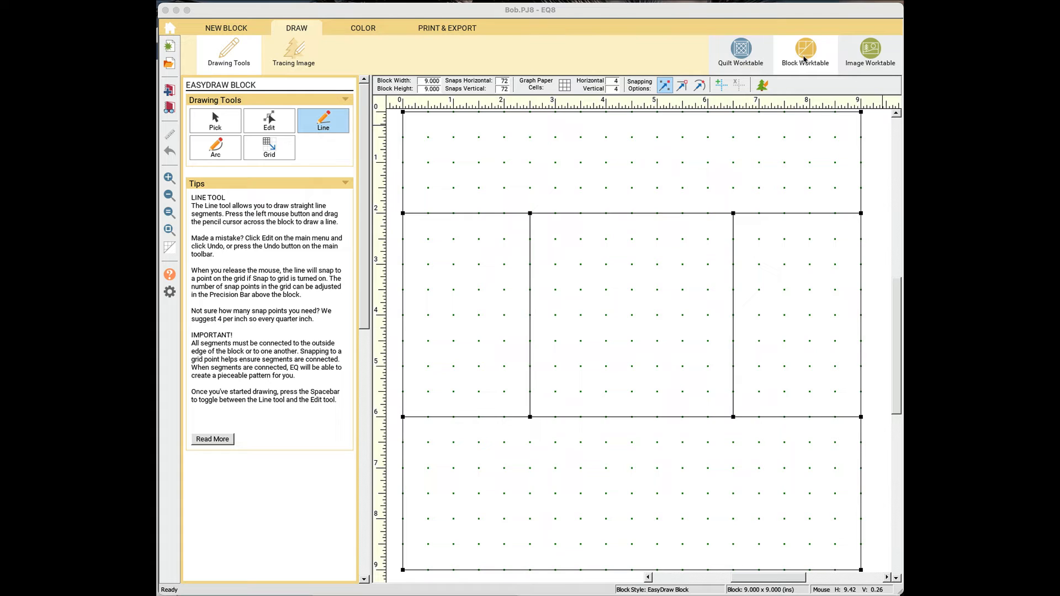
# Switch to the Block Worktable, show the custom block with its fabrics, and bring up its print and export tools.
pyautogui.click(805, 60)
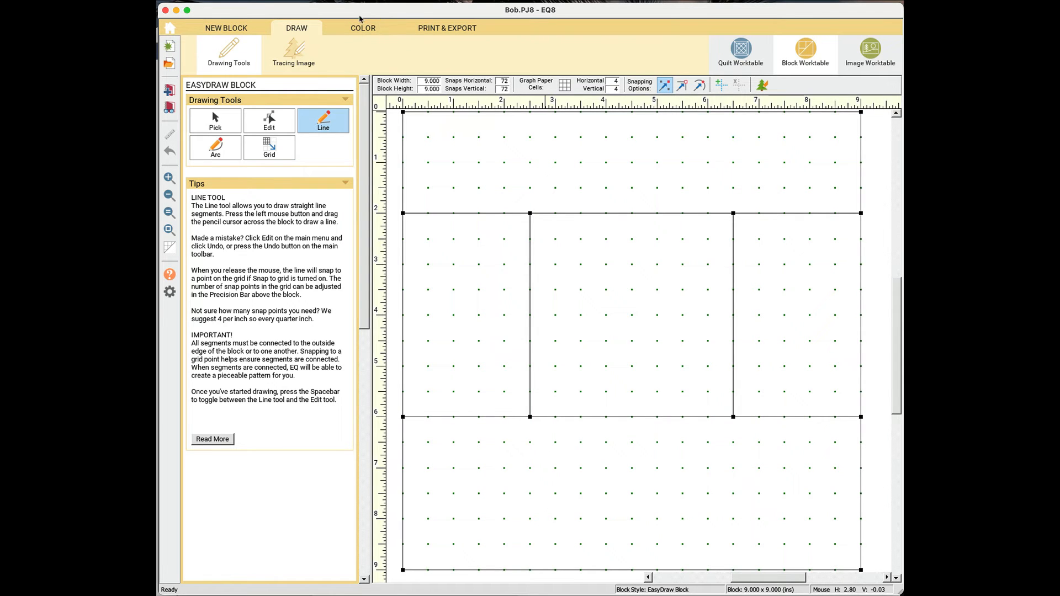
pyautogui.click(360, 30)
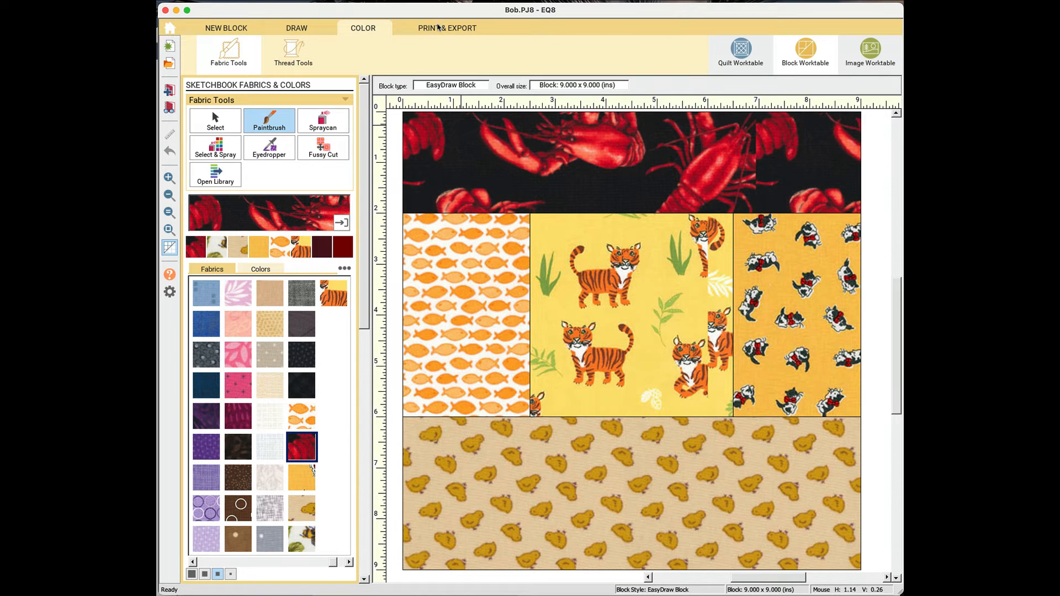
pyautogui.click(440, 32)
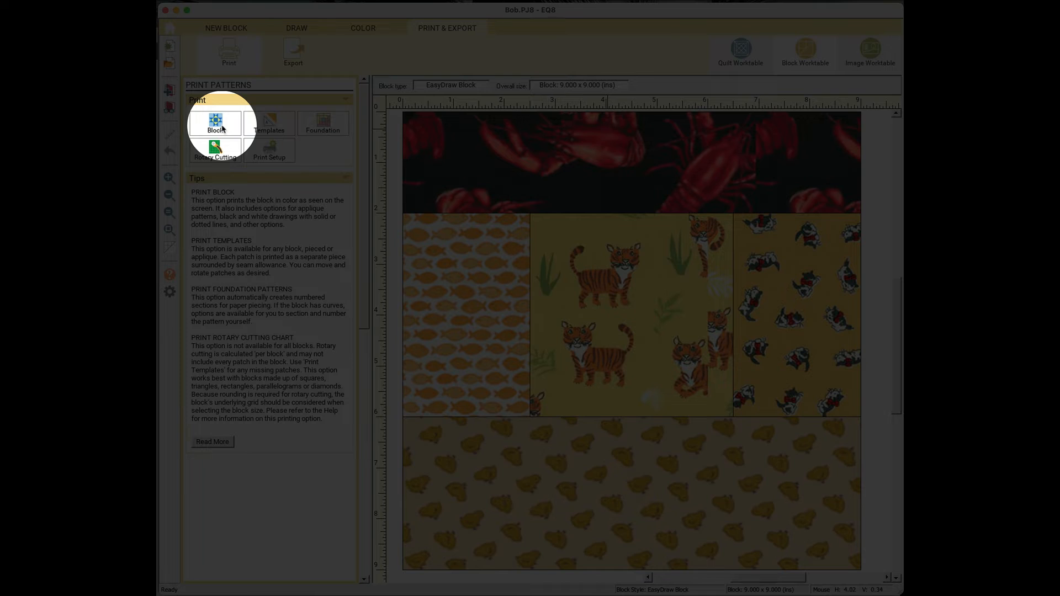
# Set up the block printout with a custom block size of 8 by 8 and the Showing fabrics printing style.
pyautogui.click(220, 129)
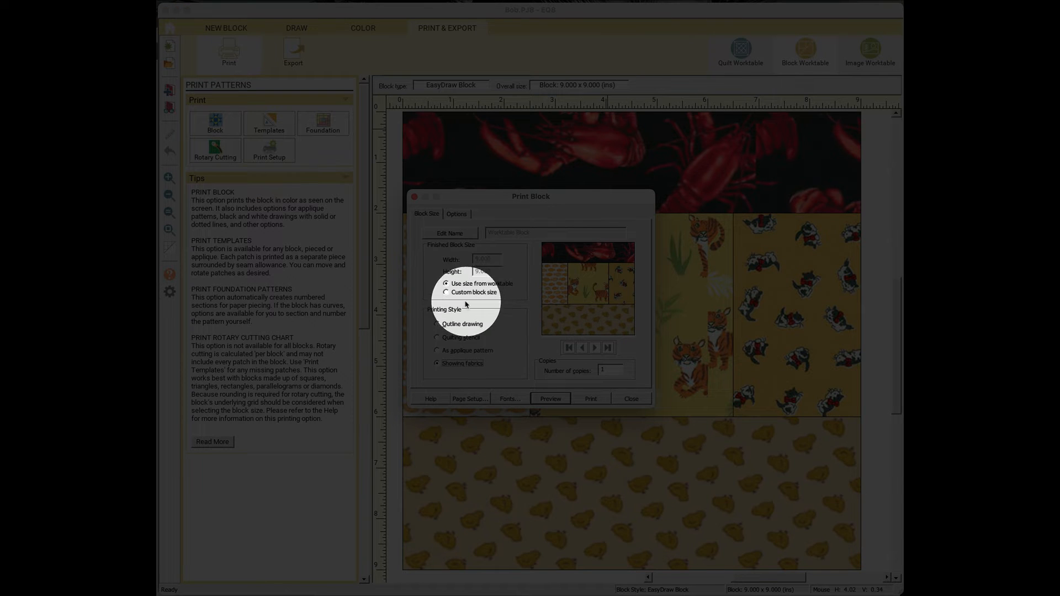
pyautogui.click(446, 293)
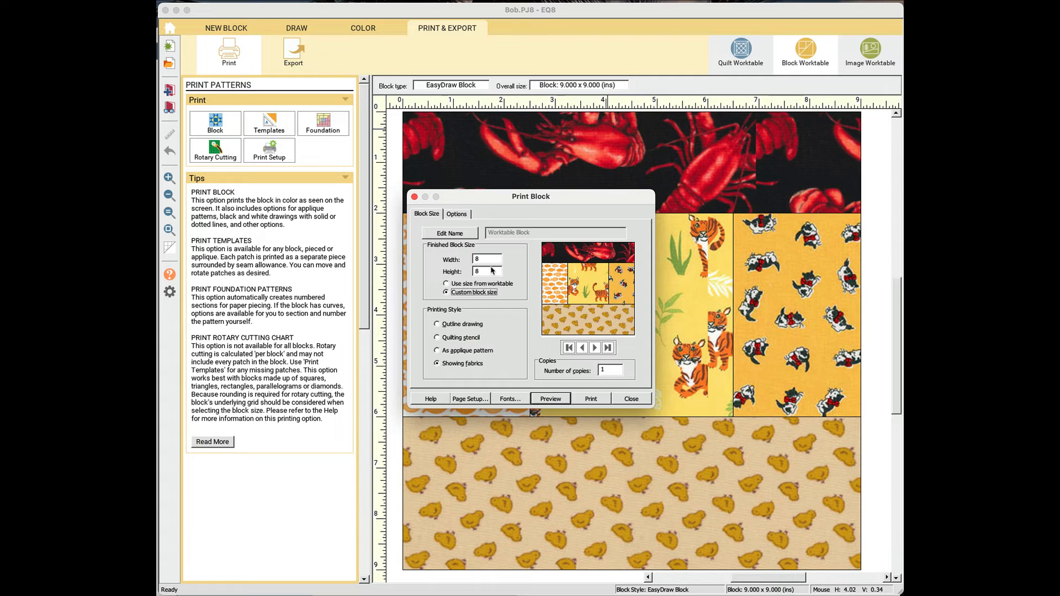
pyautogui.click(470, 326)
pyautogui.click(473, 366)
# Review the block printout's style options, preview the page, and close the printout without printing.
pyautogui.click(458, 215)
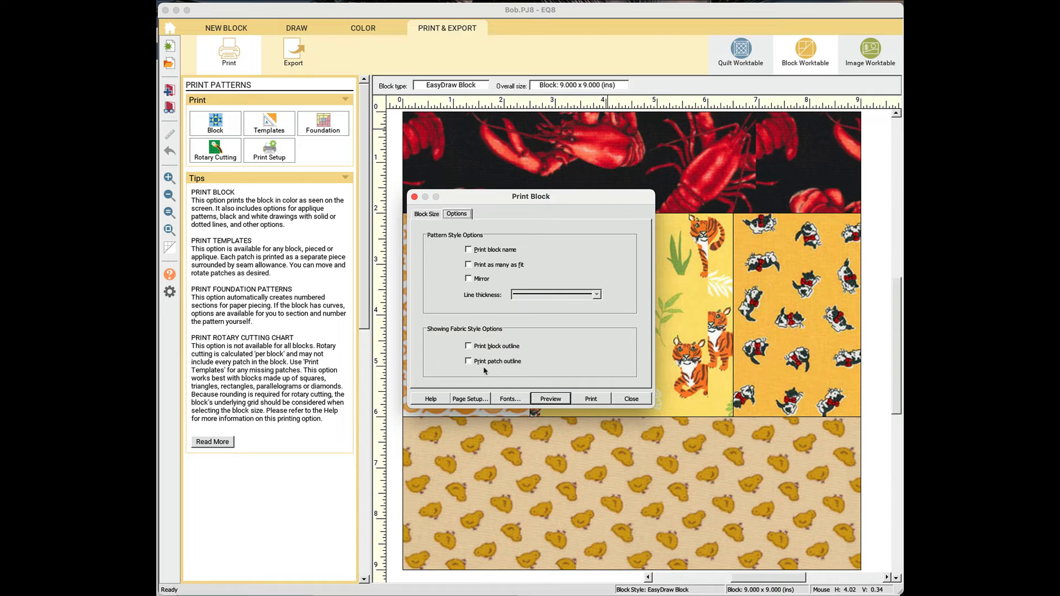
pyautogui.click(552, 399)
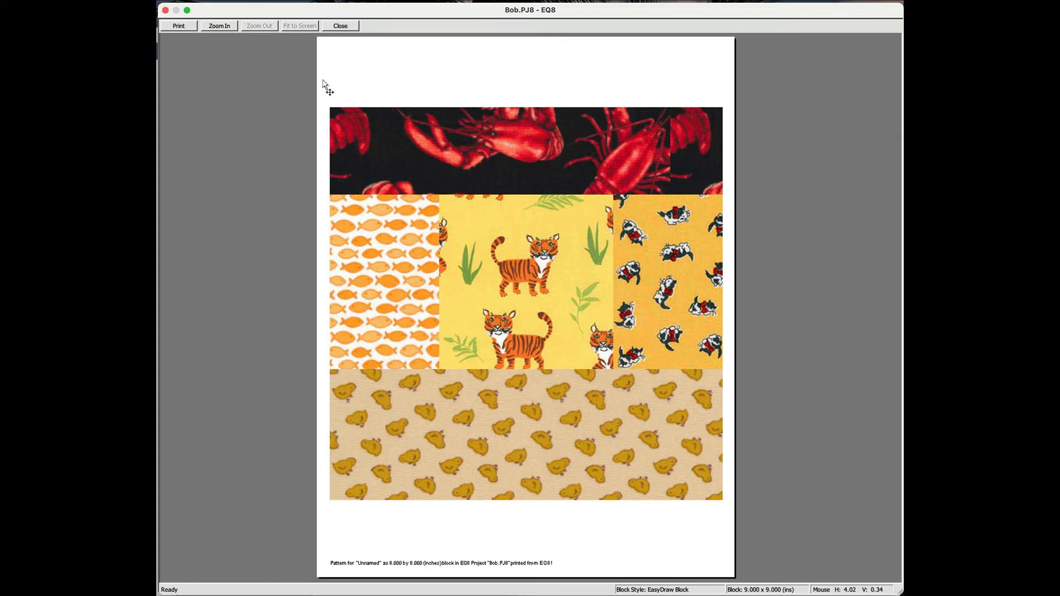
pyautogui.click(341, 27)
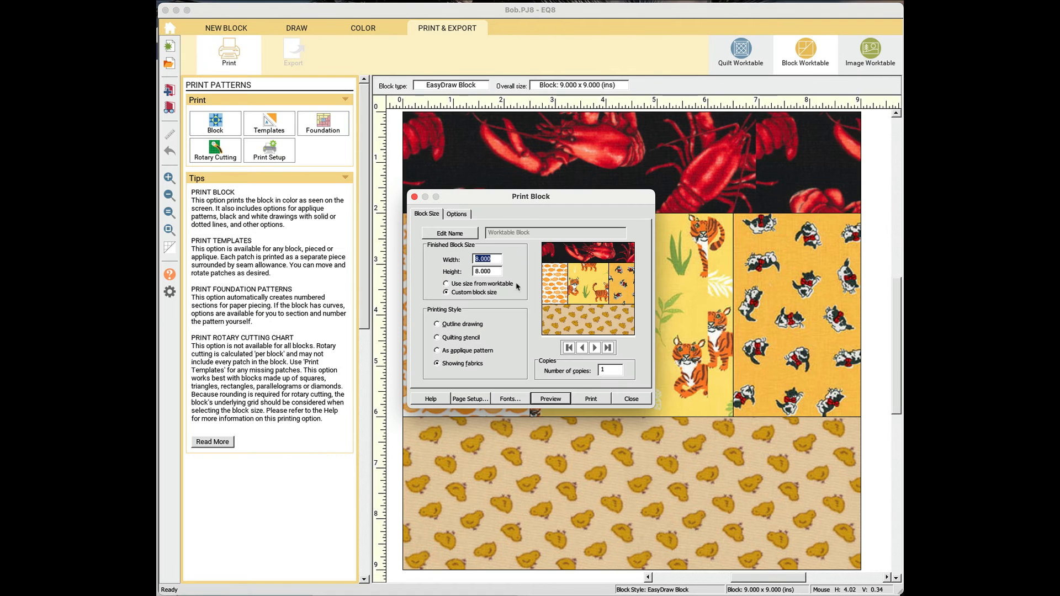
pyautogui.click(631, 399)
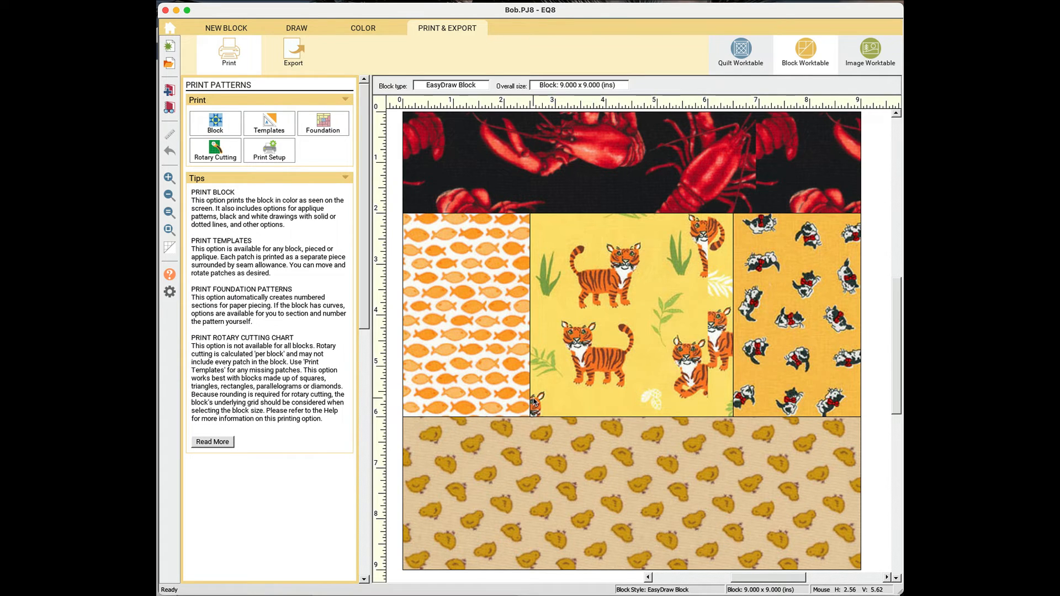
# Open the foundation pattern printout for the block, and enlarge and reposition its window for a bigger numbering view.
pyautogui.click(333, 130)
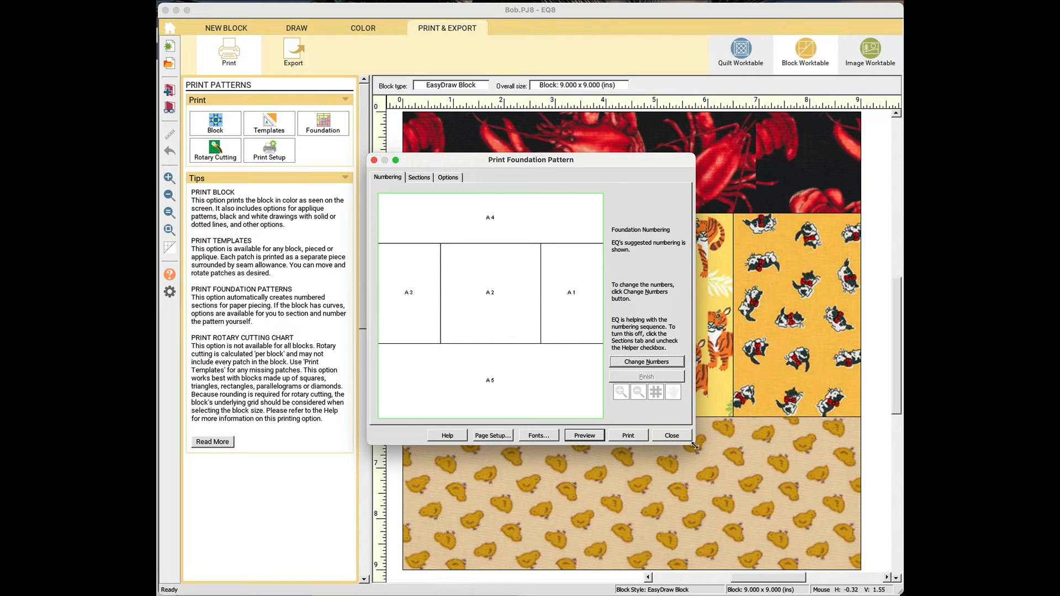
pyautogui.moveTo(695, 445); pyautogui.dragTo(869, 568)
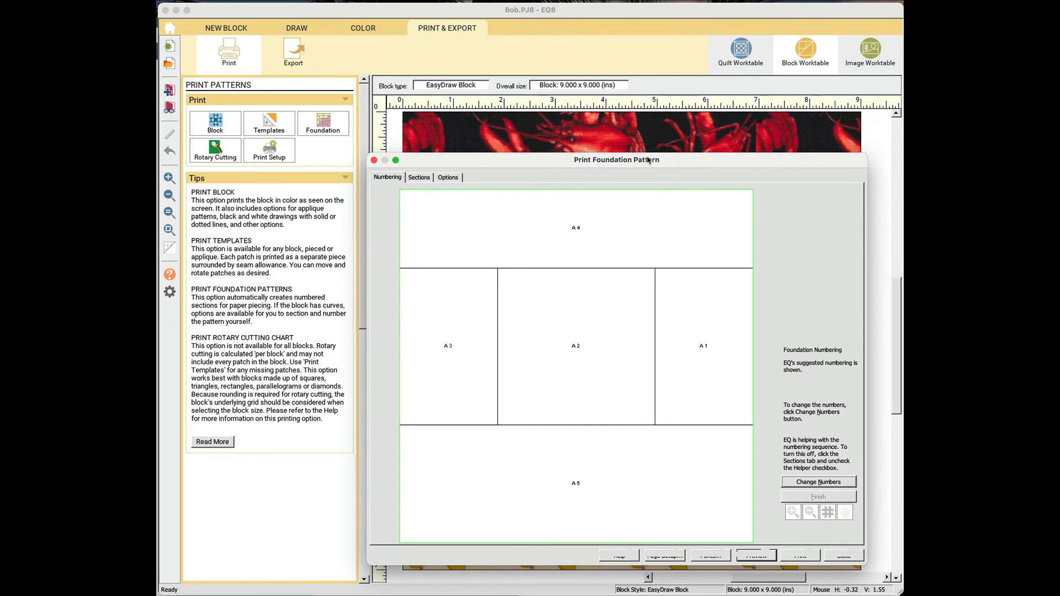
pyautogui.moveTo(647, 159); pyautogui.dragTo(505, 34)
pyautogui.moveTo(723, 441); pyautogui.dragTo(822, 512)
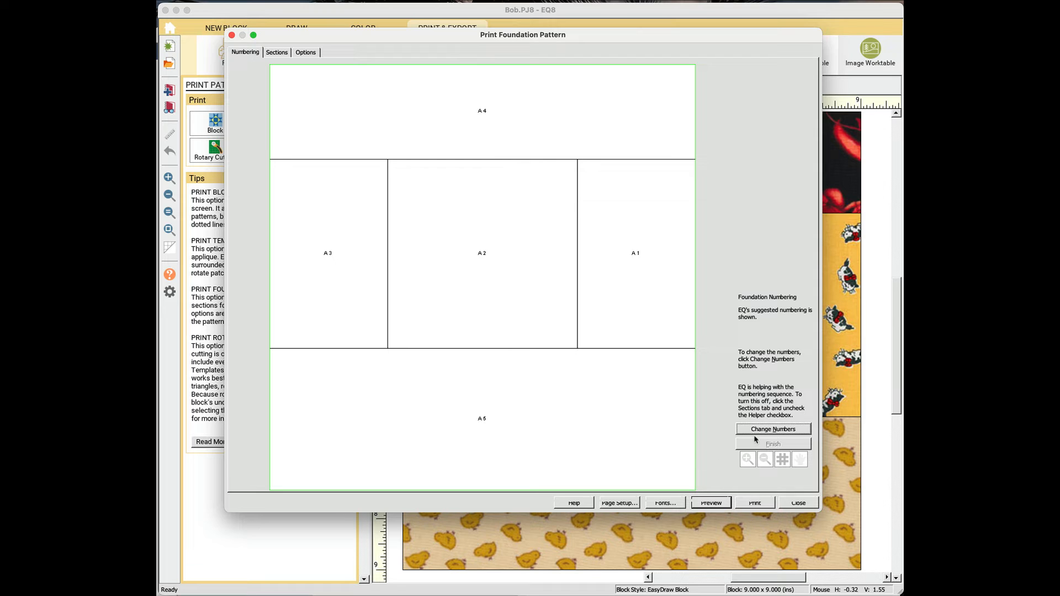
# Renumber the foundation pattern so the center patch is A1, accepting the suggested numbers for the other patches.
pyautogui.click(773, 430)
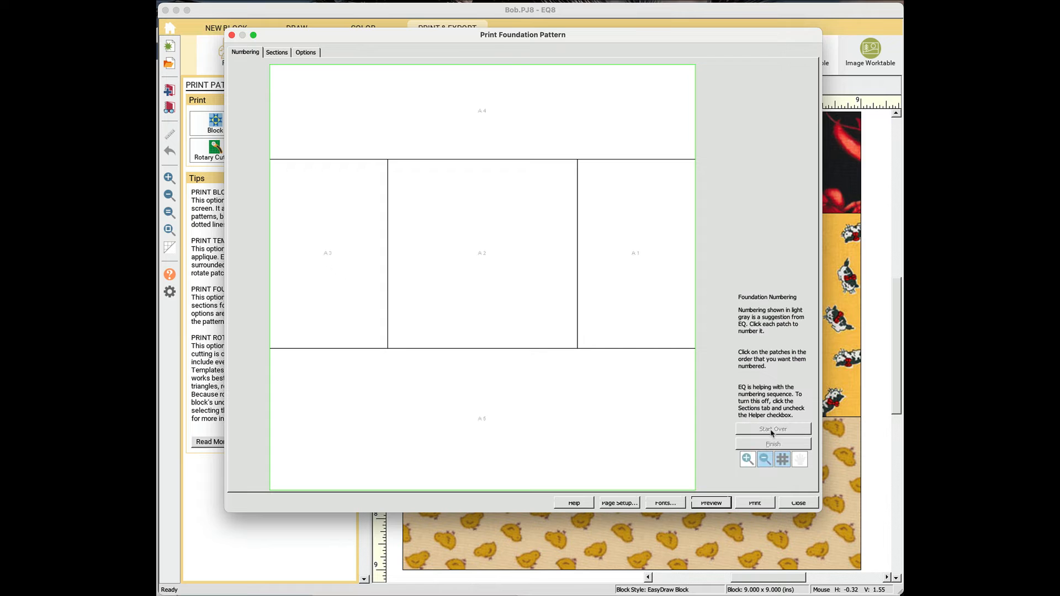
pyautogui.click(484, 228)
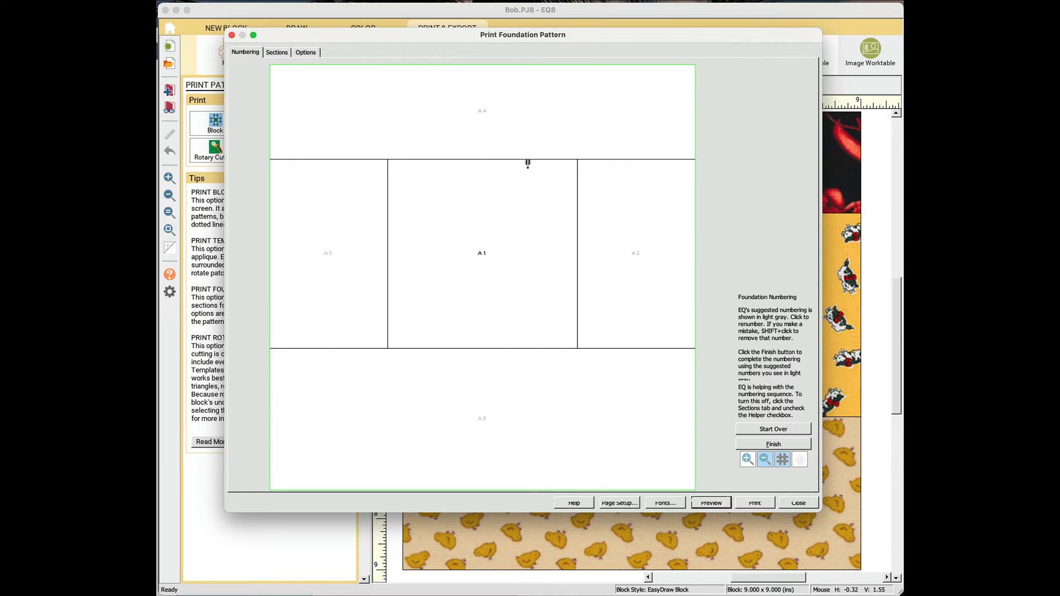
pyautogui.click(761, 446)
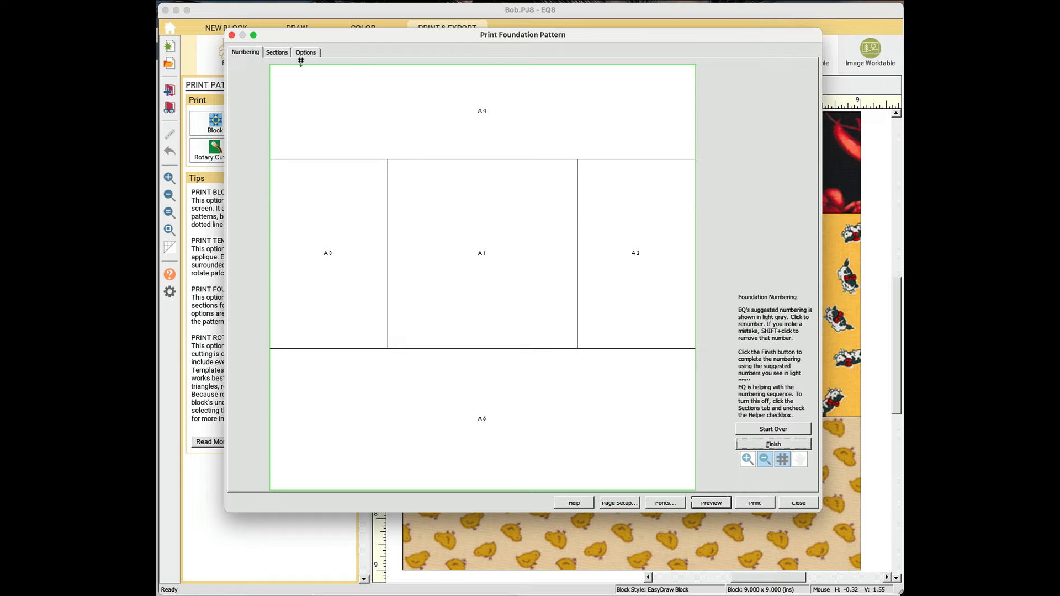
# Preview the foundation pattern at a custom block size of 8 by 8, and close the preview.
pyautogui.click(279, 55)
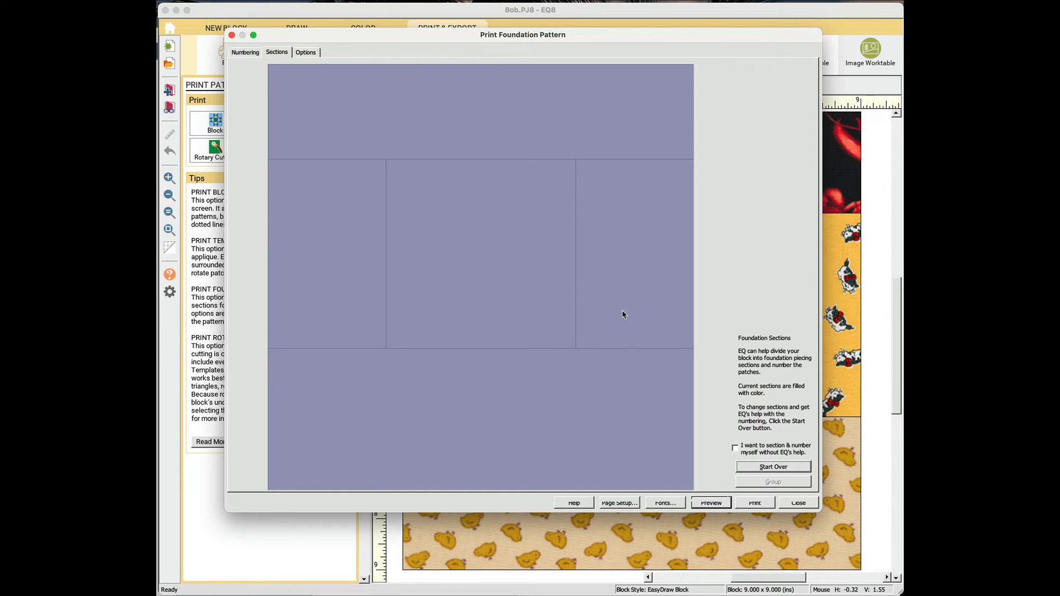
pyautogui.click(307, 54)
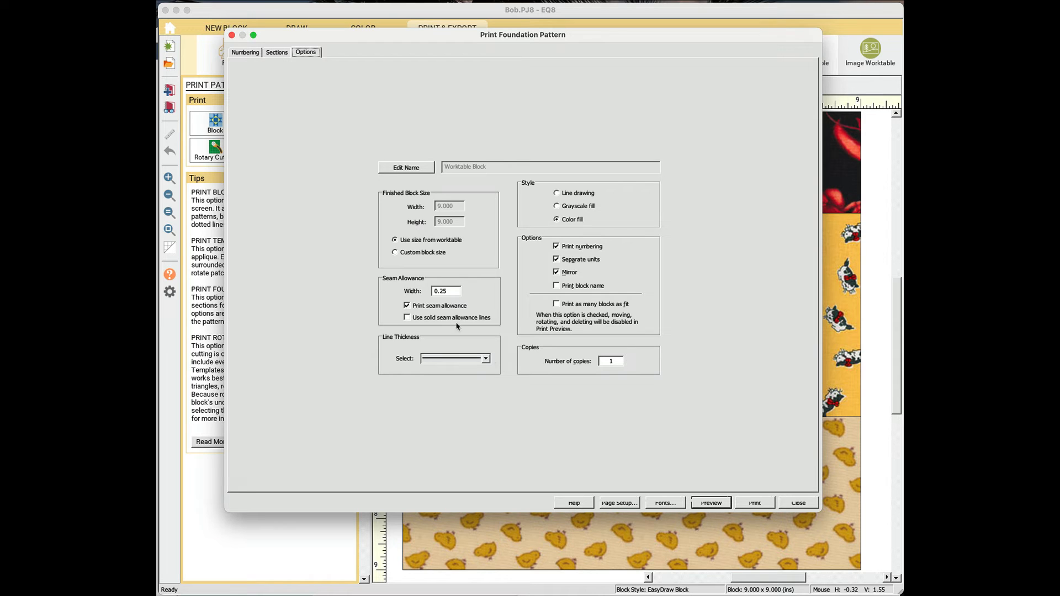
pyautogui.click(427, 255)
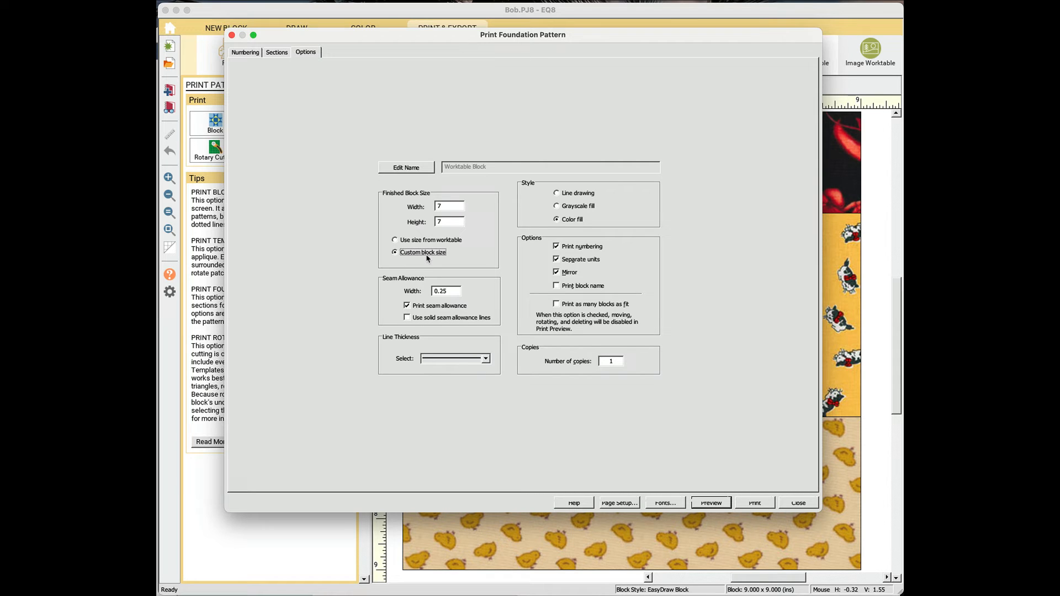
pyautogui.click(448, 206)
pyautogui.write('8')
pyautogui.click(710, 503)
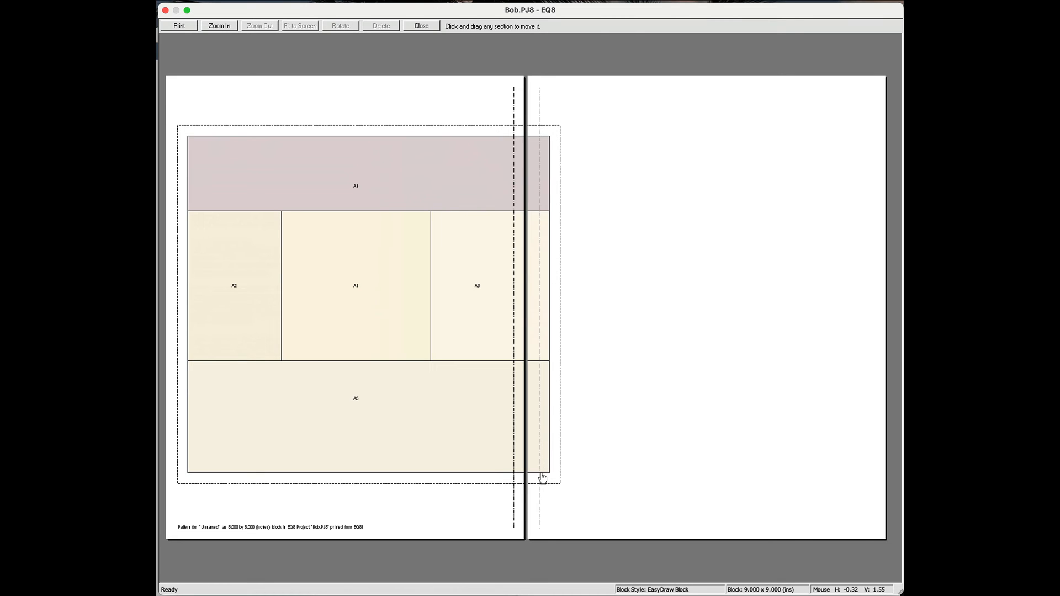
pyautogui.click(421, 26)
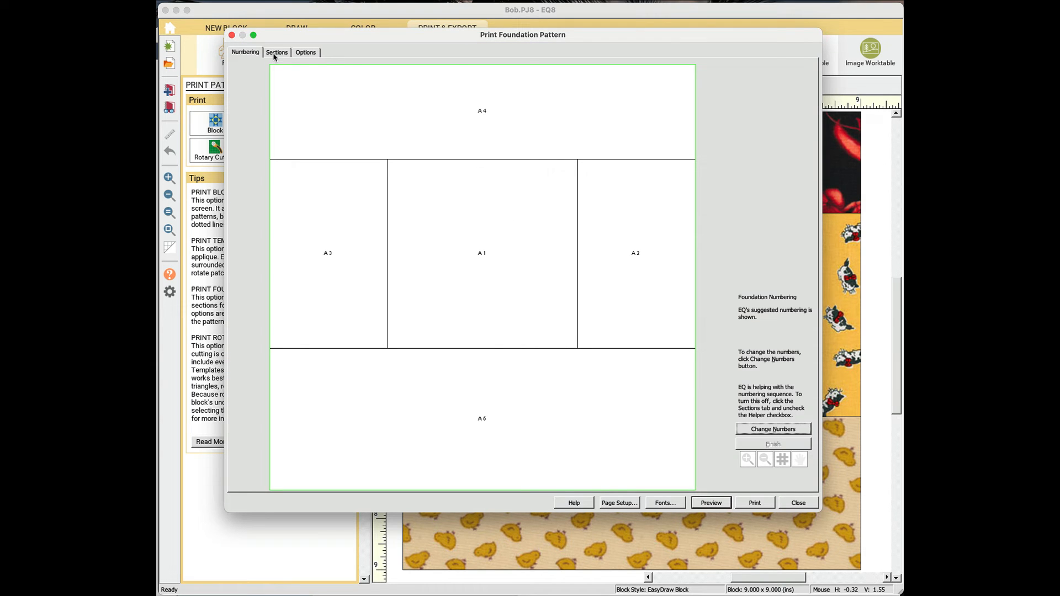
# Set the foundation pattern's custom block size to 7 by 7 and preview the page.
pyautogui.click(316, 55)
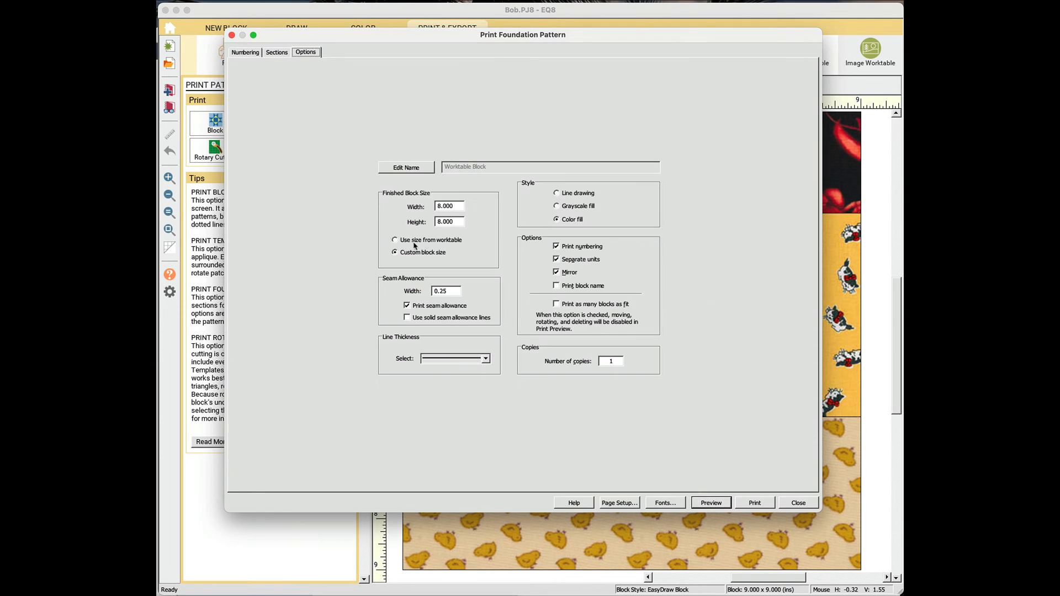
pyautogui.doubleClick(441, 222)
pyautogui.write('7')
pyautogui.doubleClick(442, 206)
pyautogui.write('7')
pyautogui.click(708, 503)
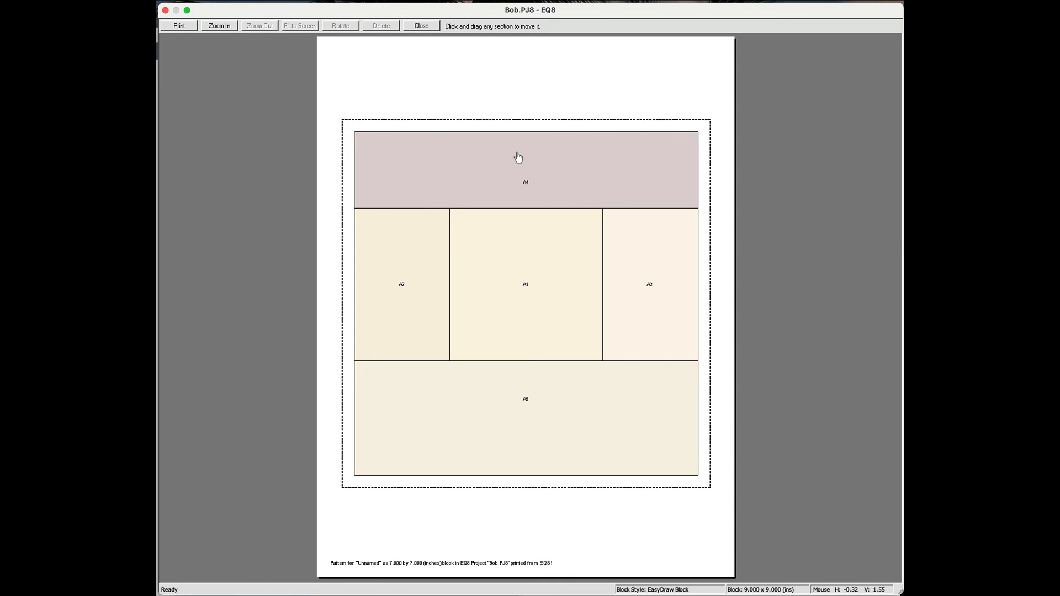
# Select and deselect the pattern section in the preview, and close the foundation pattern printout without printing.
pyautogui.click(541, 157)
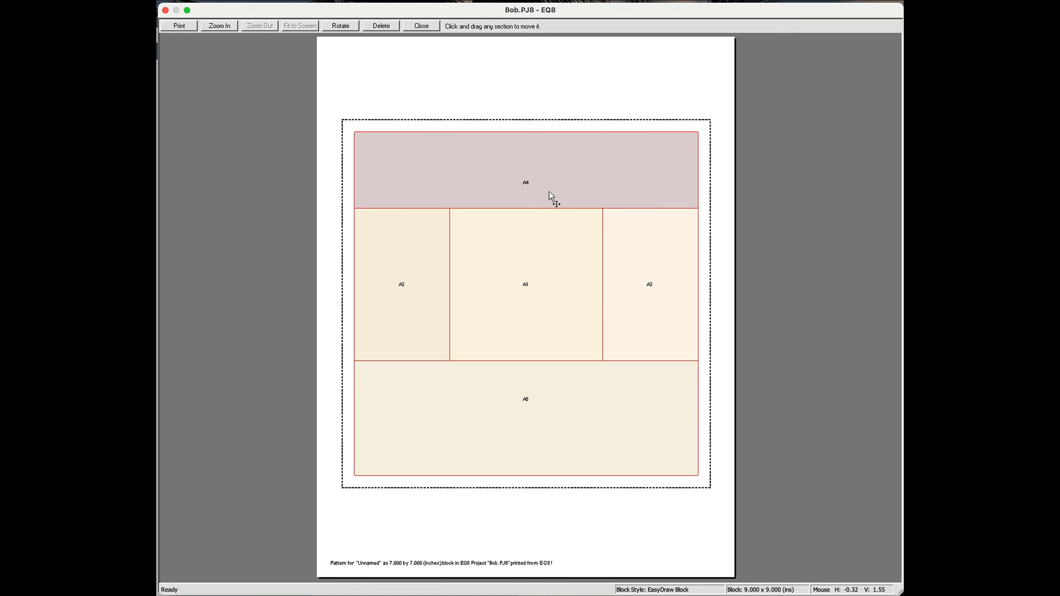
pyautogui.click(552, 113)
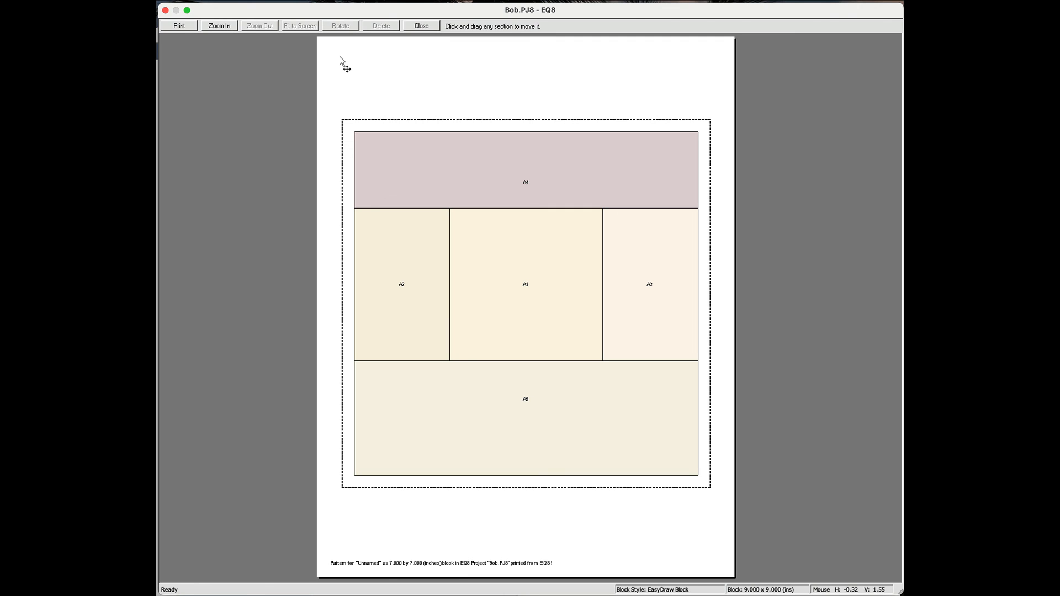
pyautogui.click(422, 26)
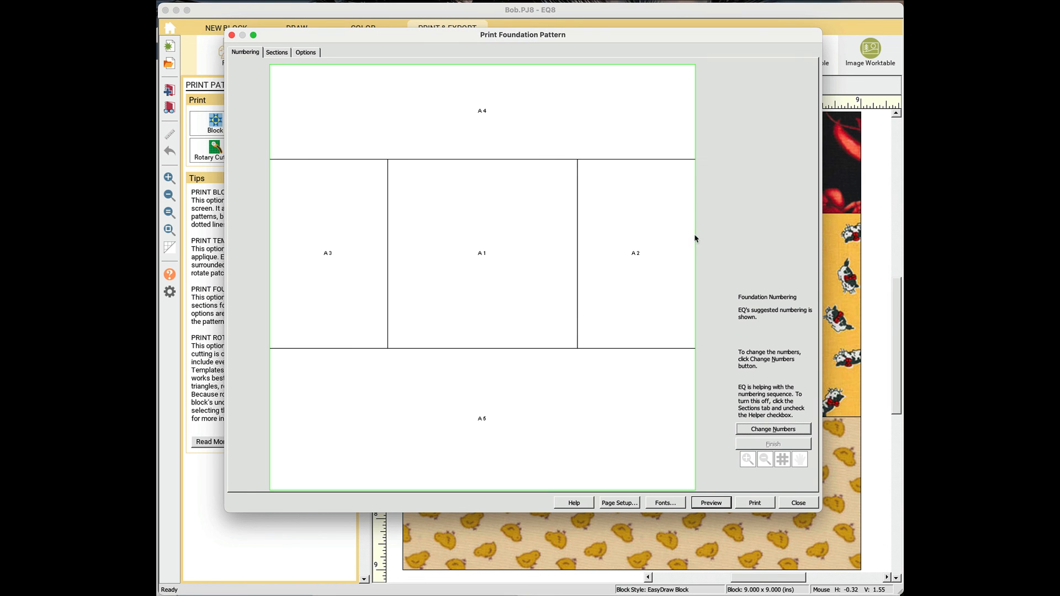
pyautogui.click(799, 504)
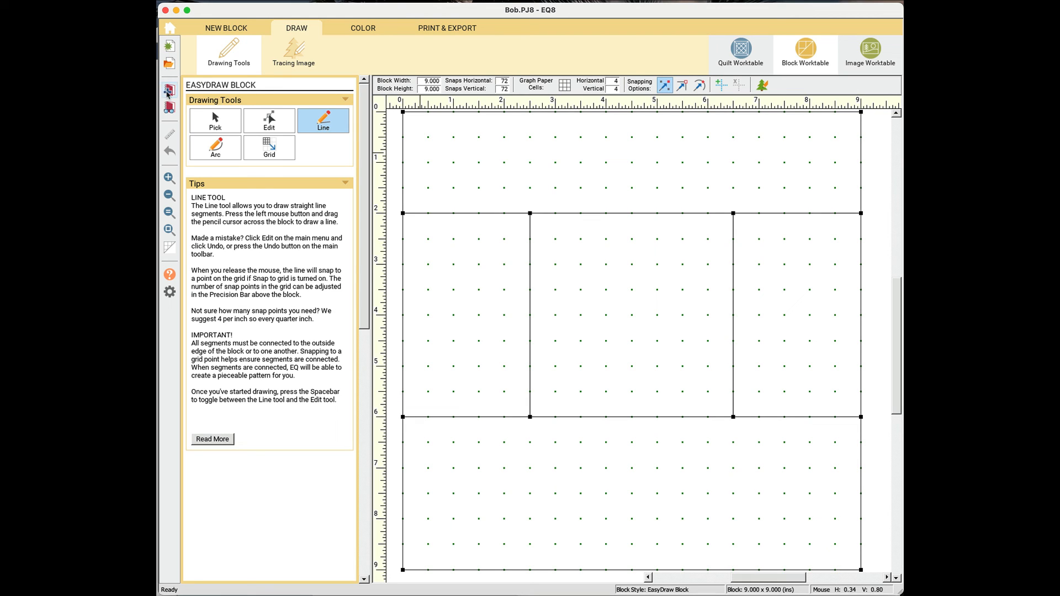
# Return to the quilt worktable, review the quilt's layout and border settings, and go back to the block design view.
pyautogui.click(741, 49)
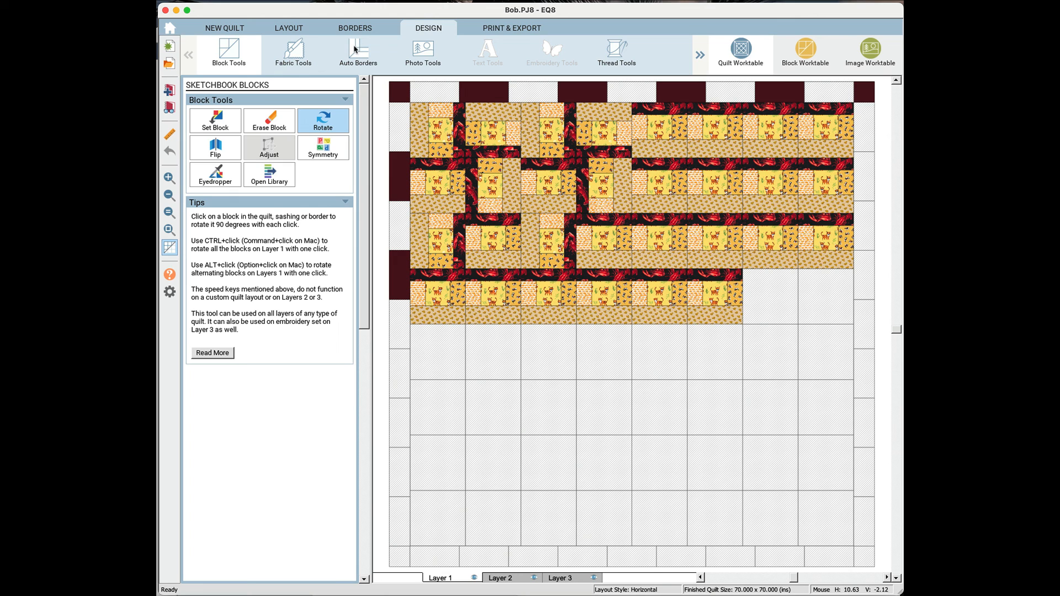
pyautogui.click(292, 30)
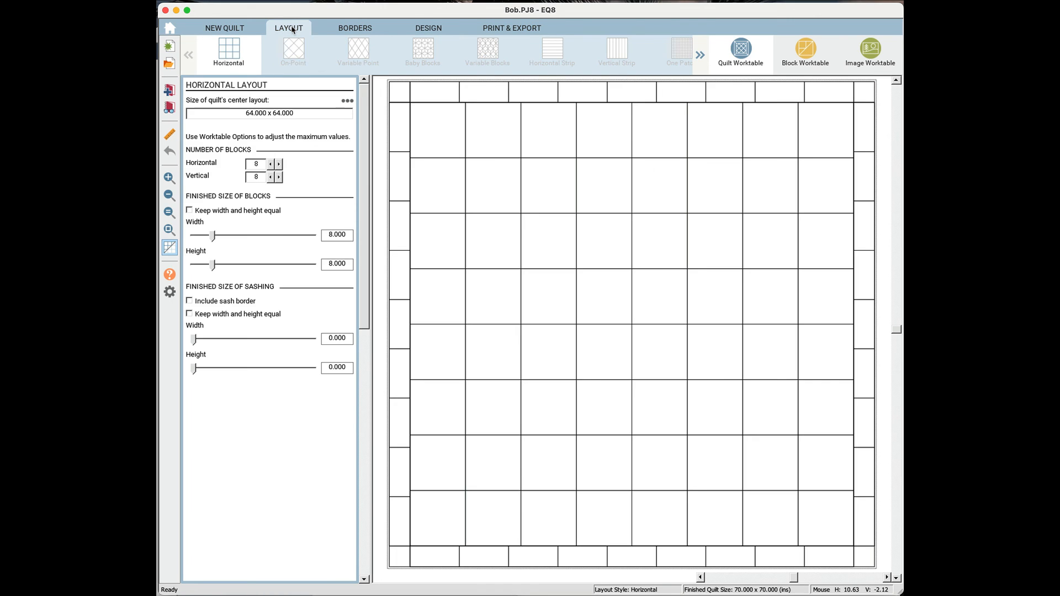
pyautogui.click(242, 30)
pyautogui.click(295, 33)
pyautogui.click(336, 28)
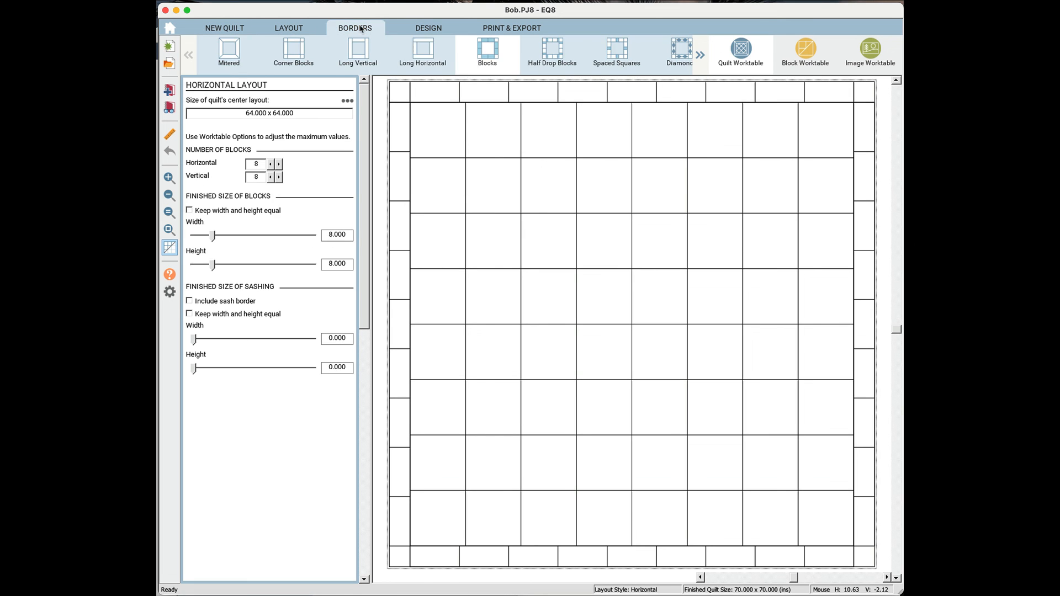
pyautogui.click(435, 34)
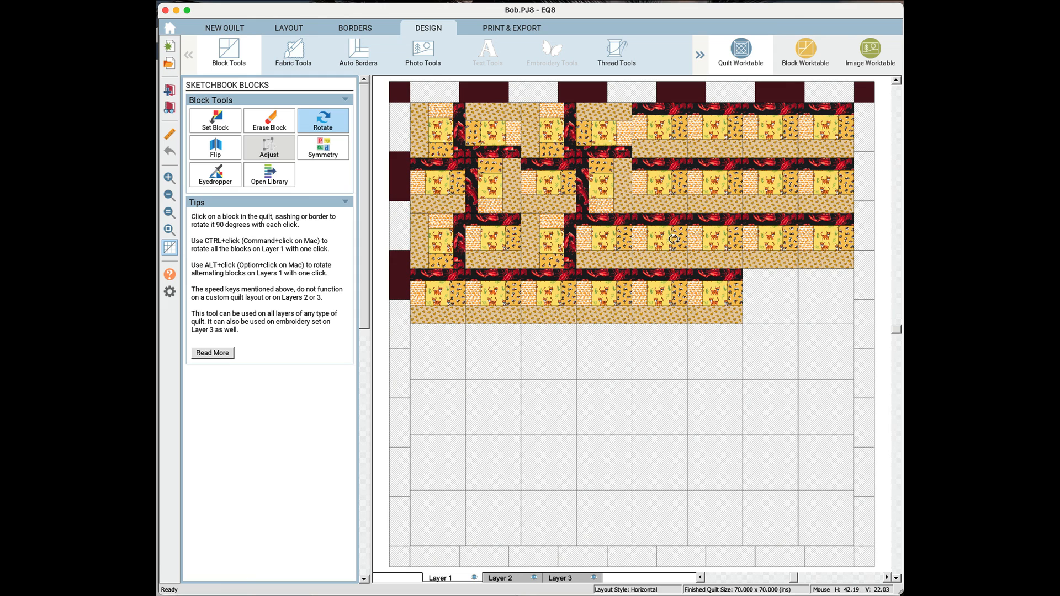